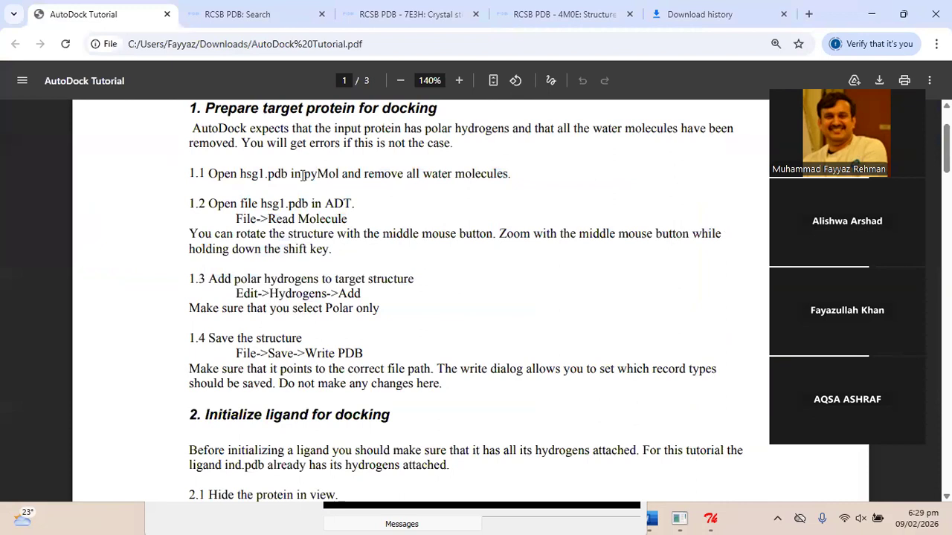
Highlight 'pyMol', 'hsg1.pdb' and the remove-water instruction in step 1.1 of the tutorial.
drag(302, 175, 339, 173)
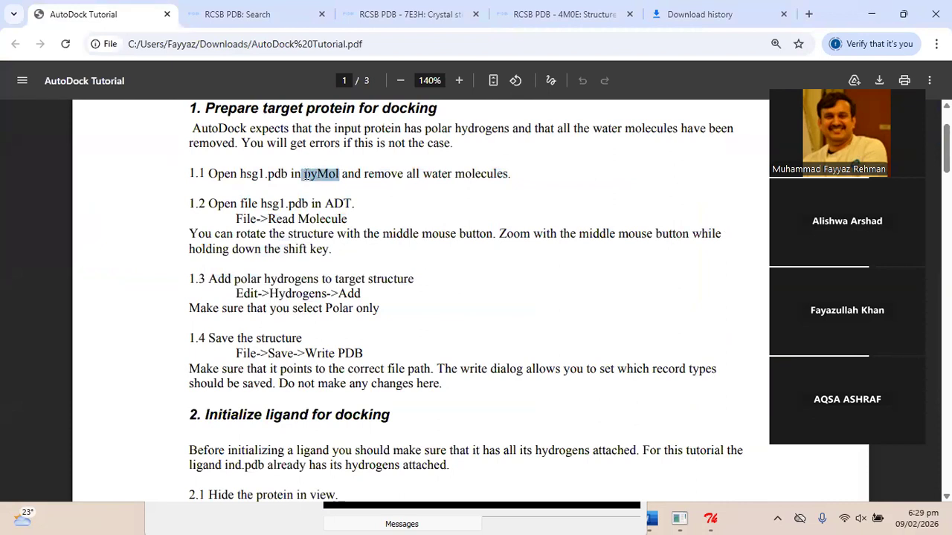
drag(238, 175, 288, 176)
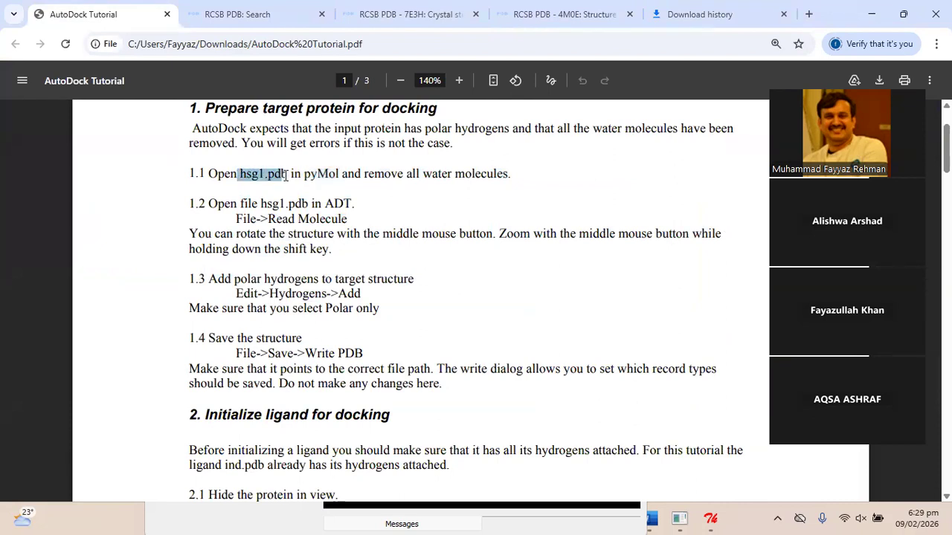
drag(374, 174, 507, 171)
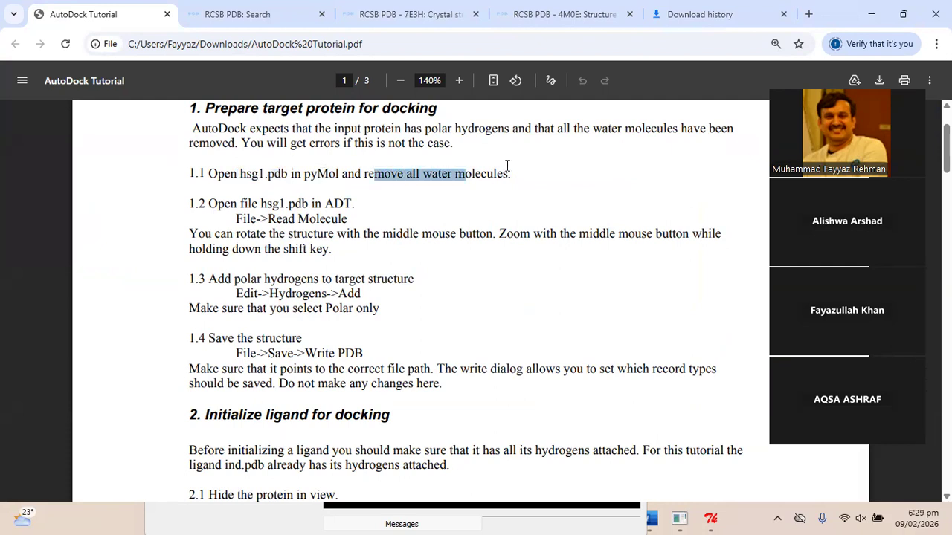
click(509, 170)
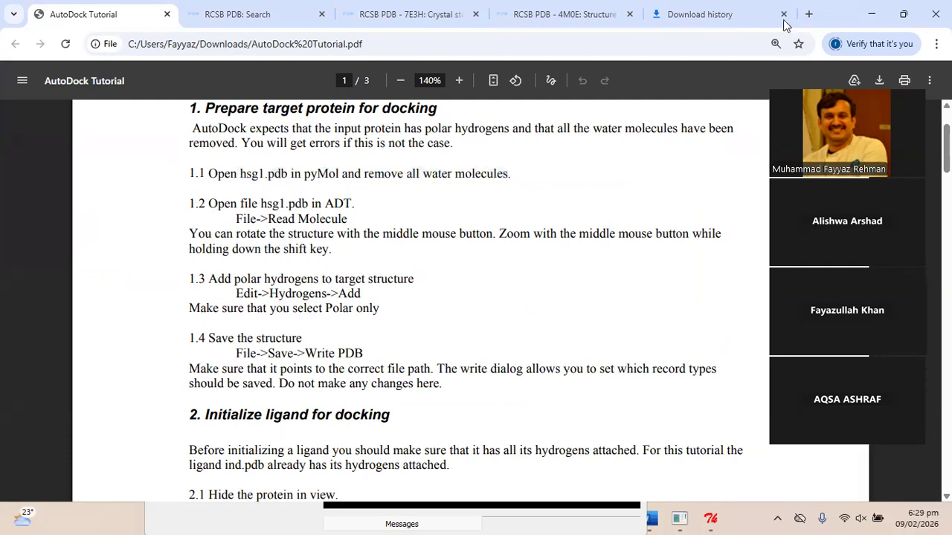
Un-maximize the Chrome window, reposition it, and enlarge it to show more of the PDF.
drag(841, 18, 834, 74)
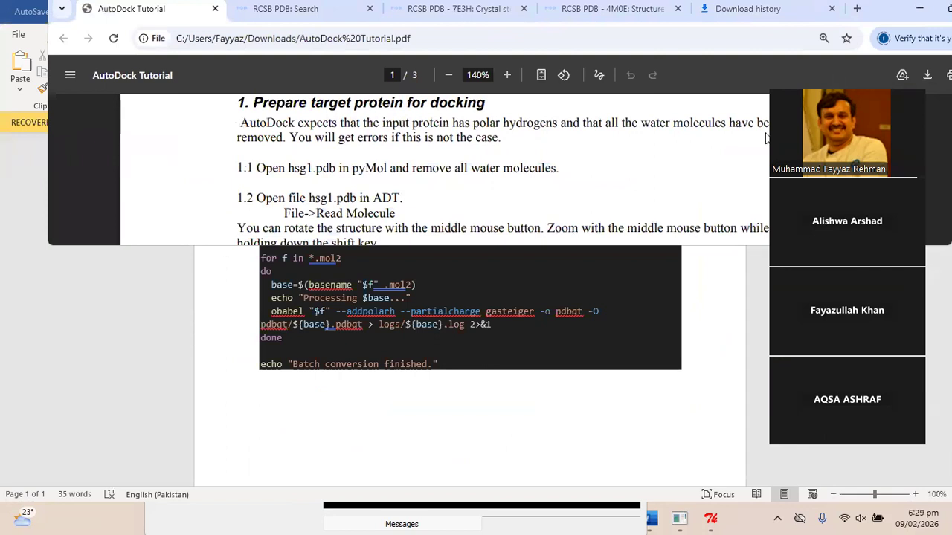
drag(768, 138, 848, 20)
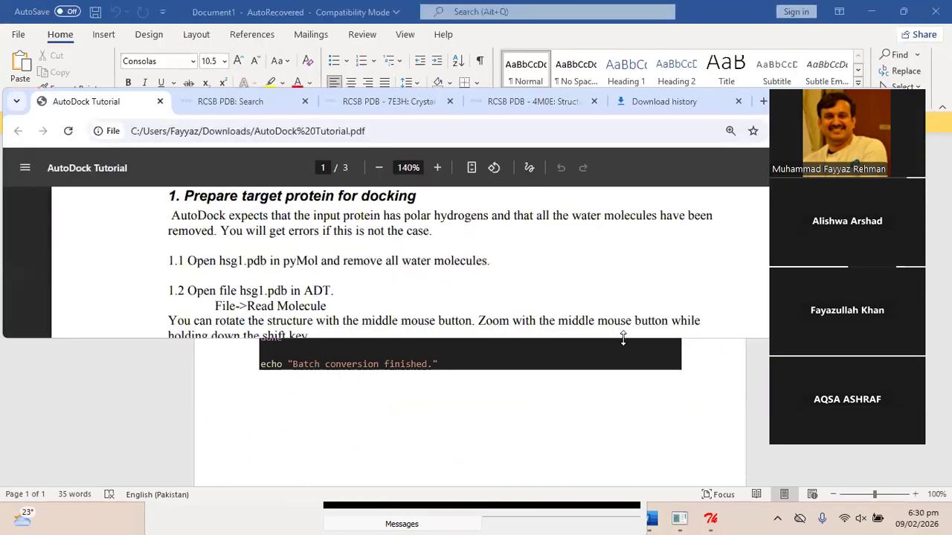
drag(623, 339, 623, 484)
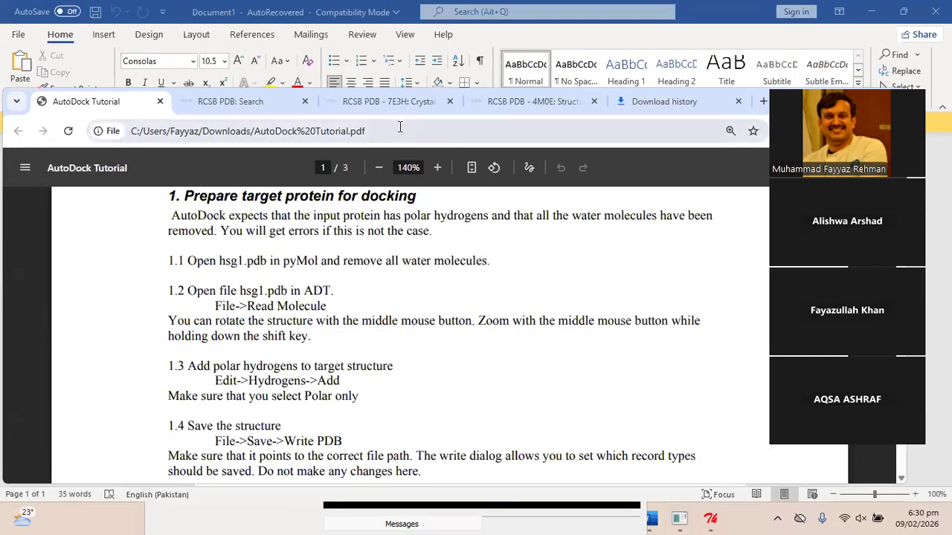
Clear the Homo sapiens refinement from the Acetylcholinesterase results, widening them to 262 structures.
click(247, 104)
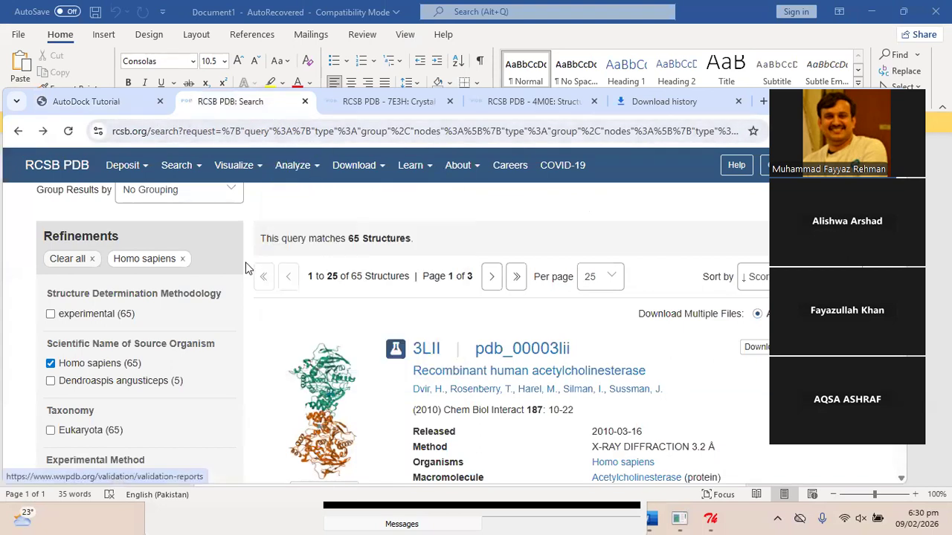
scroll(247, 268, up, 5)
scroll(248, 268, up, 10)
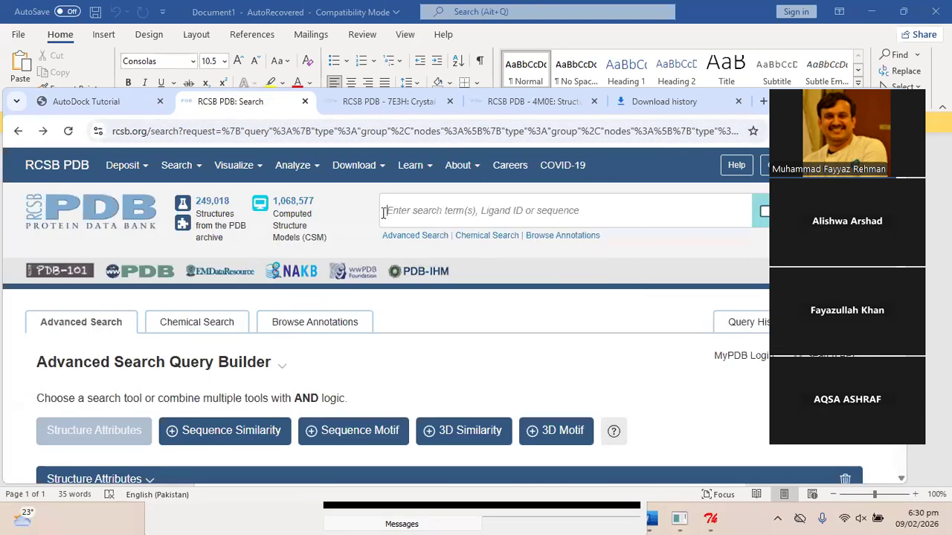
mouse_move(359, 165)
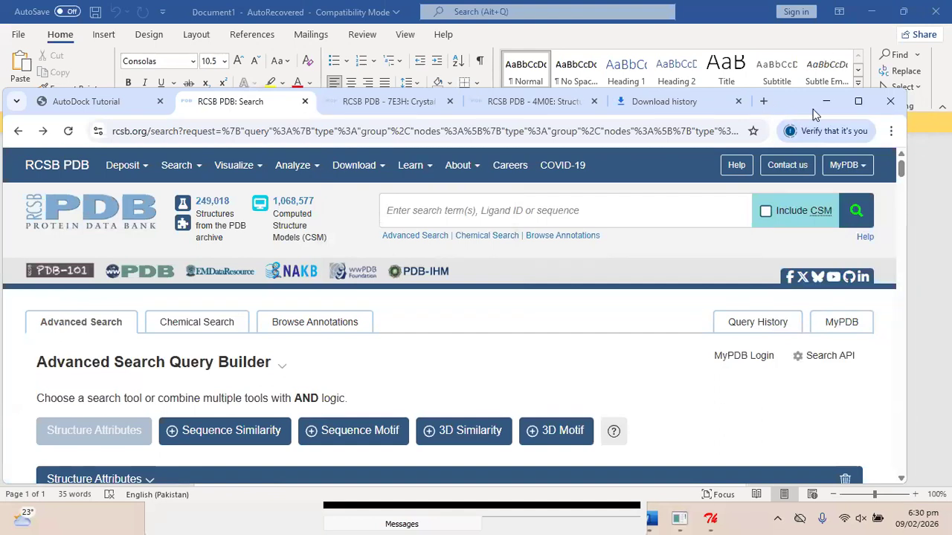
scroll(497, 301, down, 7)
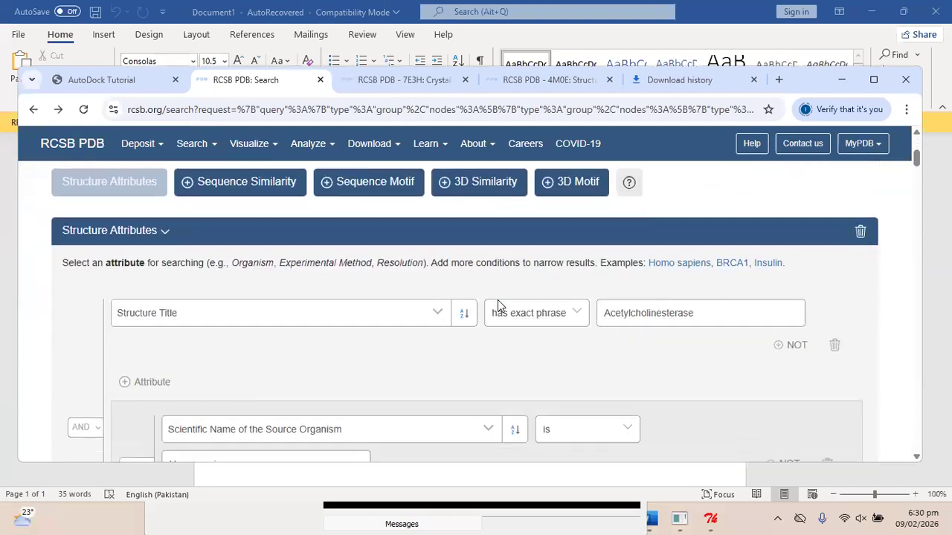
scroll(497, 301, down, 4)
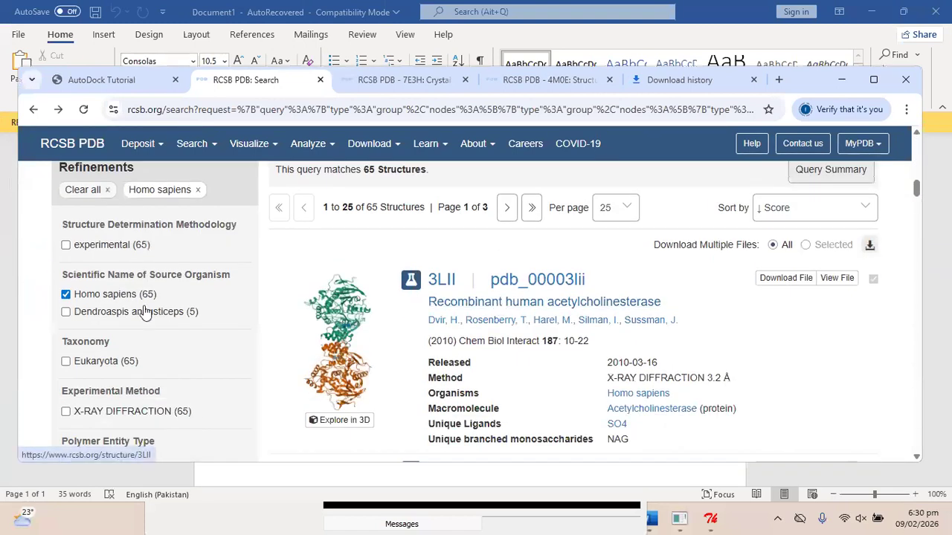
click(66, 295)
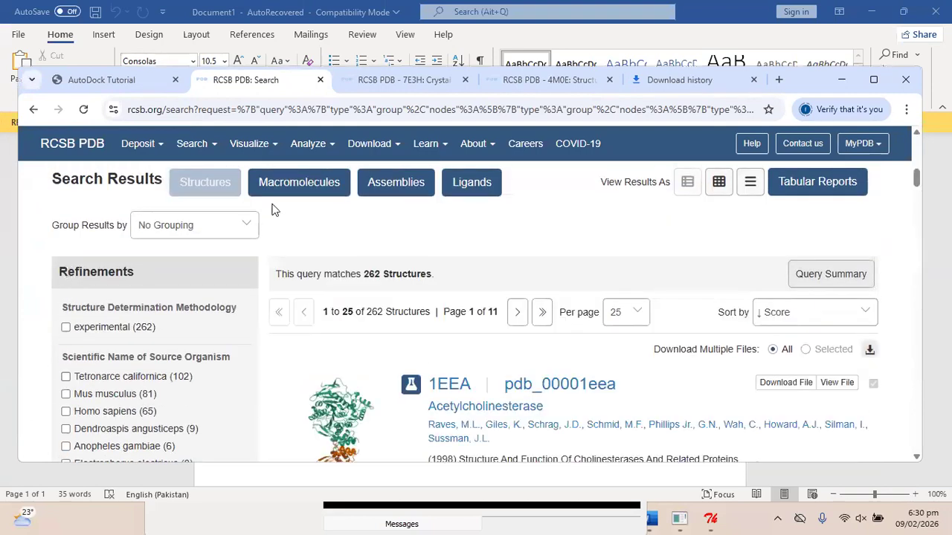
Scroll through the results and open the 7E3H crystal structure page.
scroll(492, 305, down, 3)
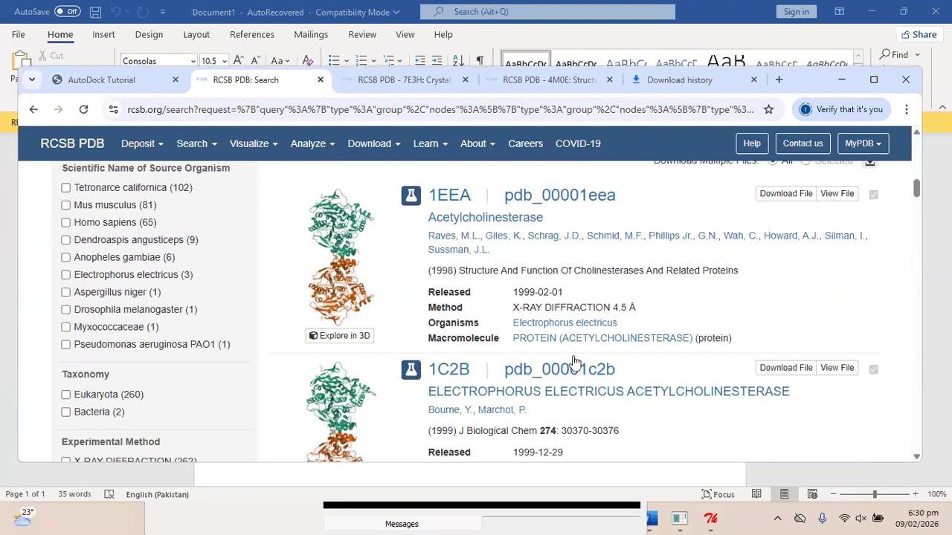
scroll(580, 418, down, 8)
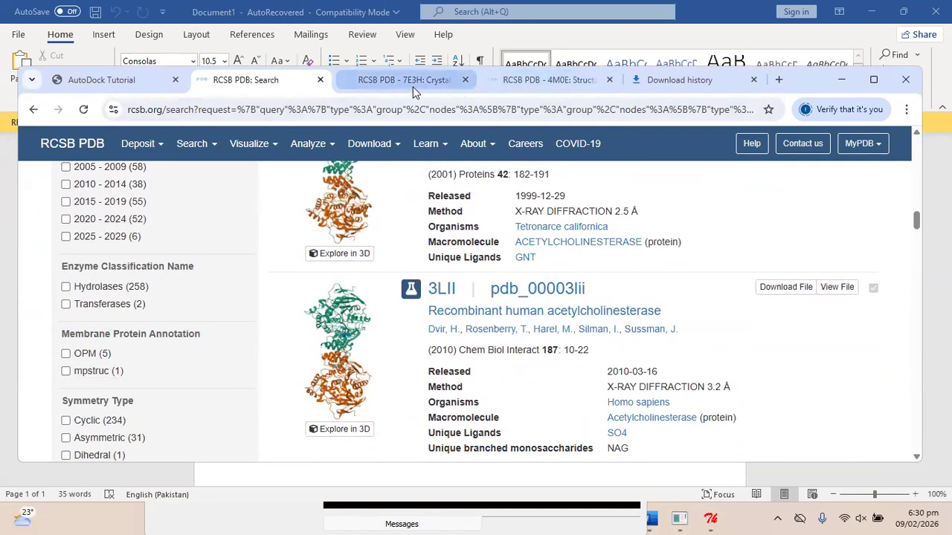
click(414, 91)
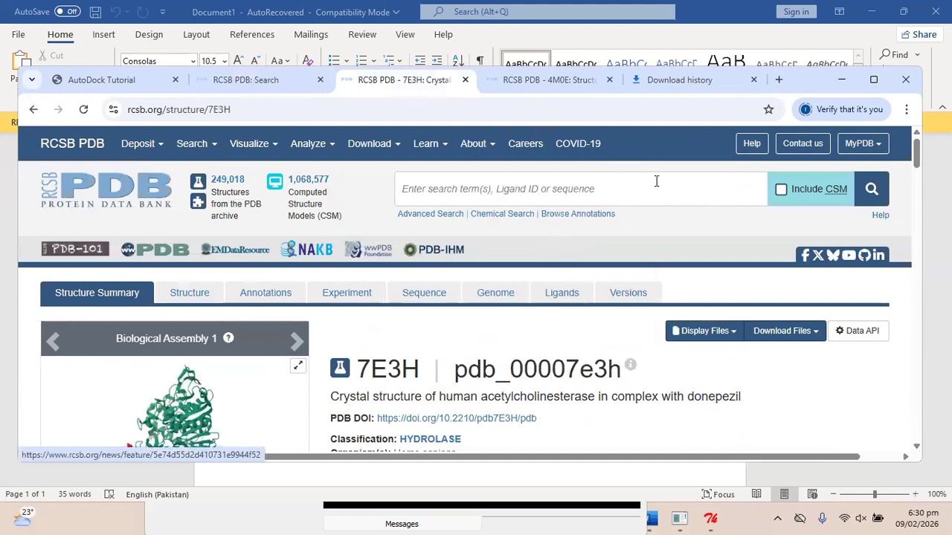
Highlight 'human acetylcholinesterase' and 'donepezil' in the 7E3H title.
scroll(387, 356, down, 2)
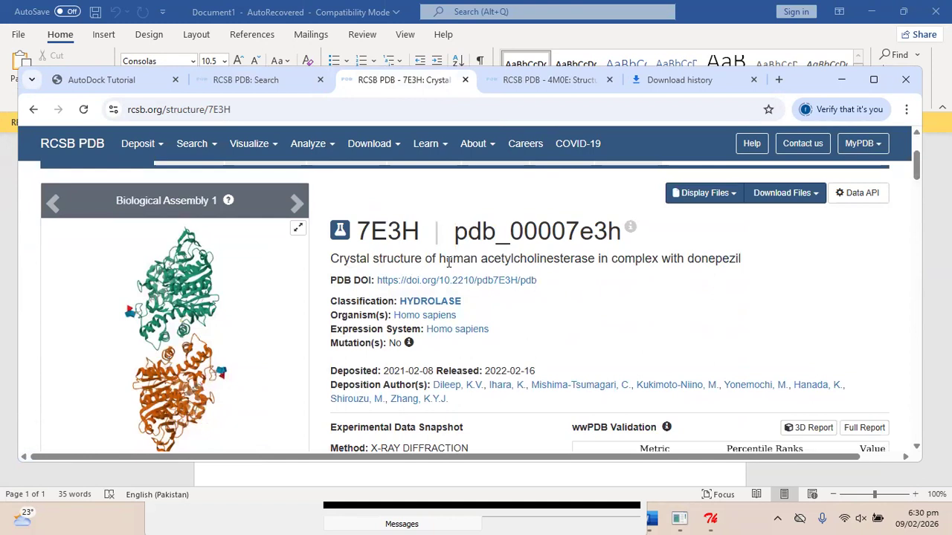
drag(447, 262, 693, 255)
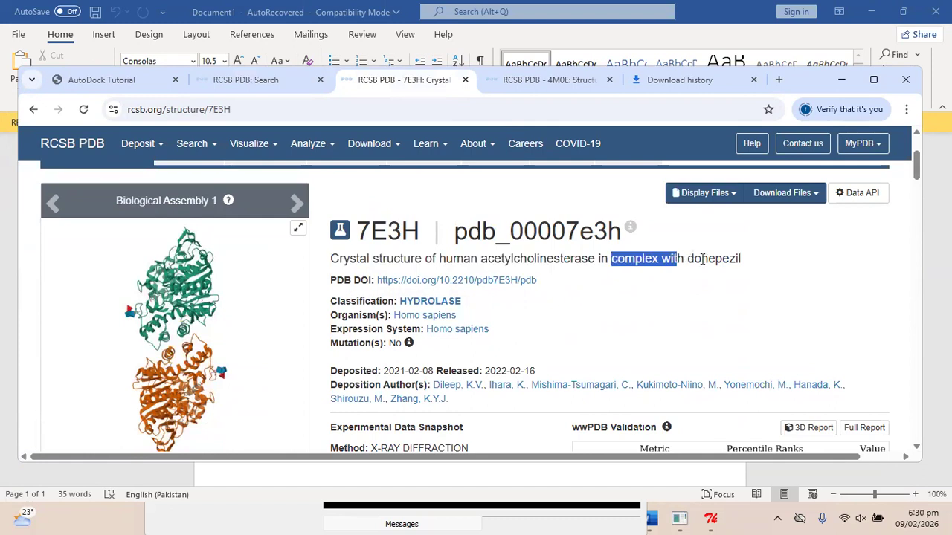
drag(754, 255, 684, 262)
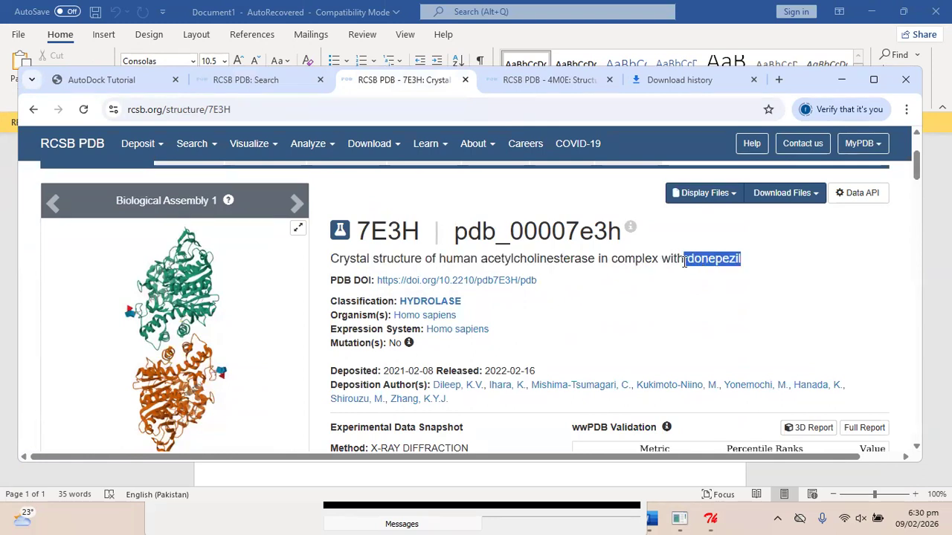
drag(481, 259, 595, 258)
click(597, 257)
Download the 7E3H structure in Legacy PDB Format.
scroll(573, 313, down, 2)
scroll(573, 313, up, 3)
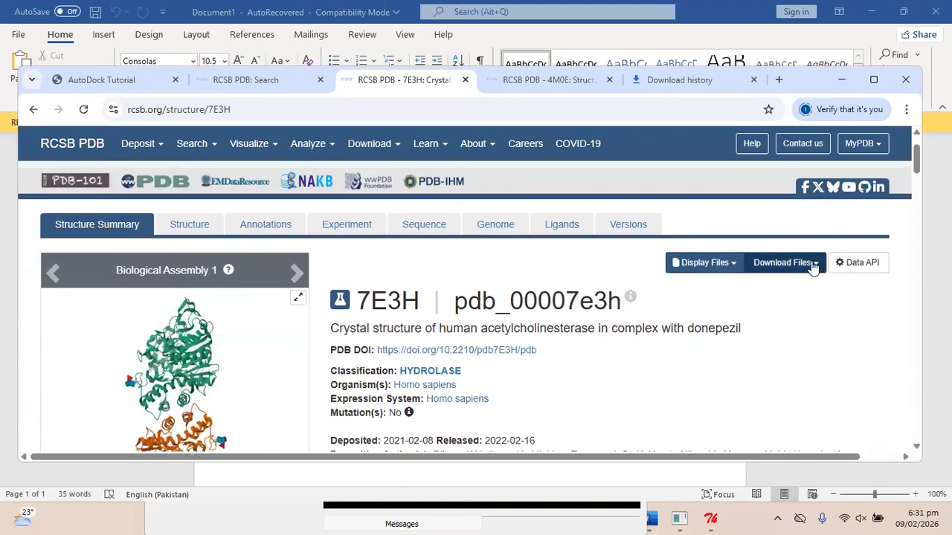
click(813, 265)
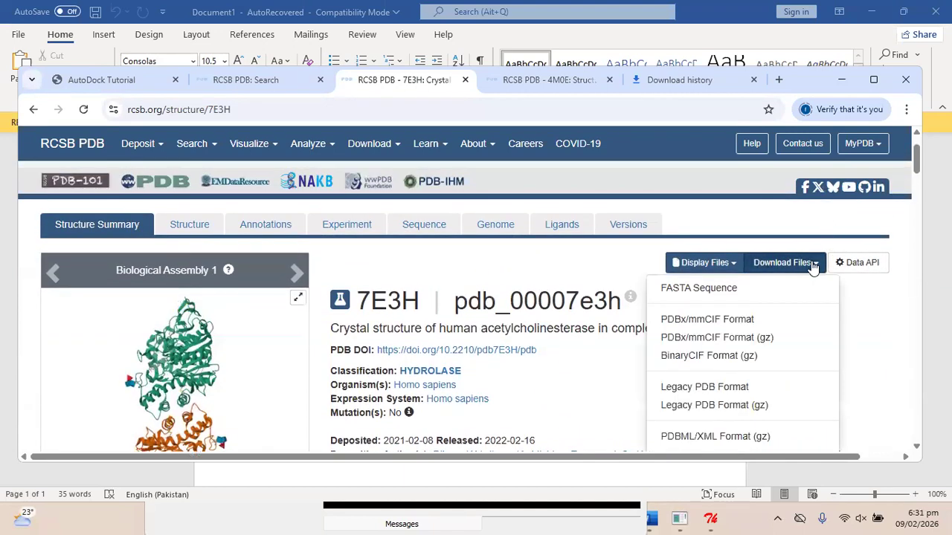
click(704, 387)
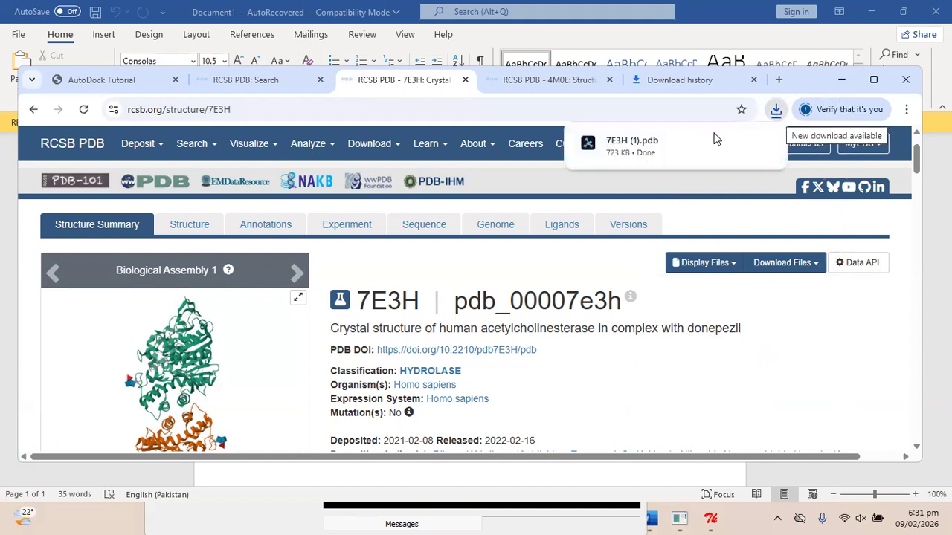
Review the 4M0E structure page and highlight its entry ID.
click(556, 82)
scroll(443, 253, up, 10)
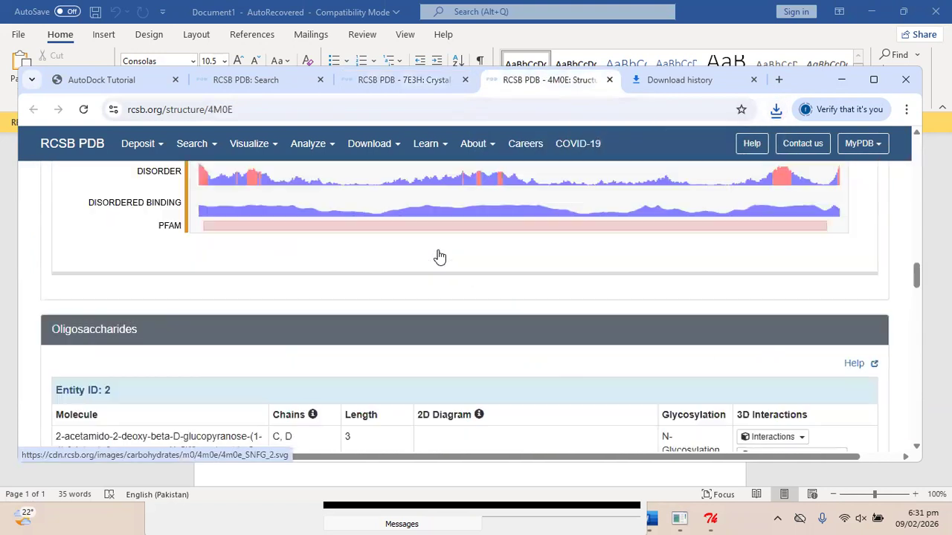
scroll(439, 255, up, 5)
scroll(377, 246, down, 1)
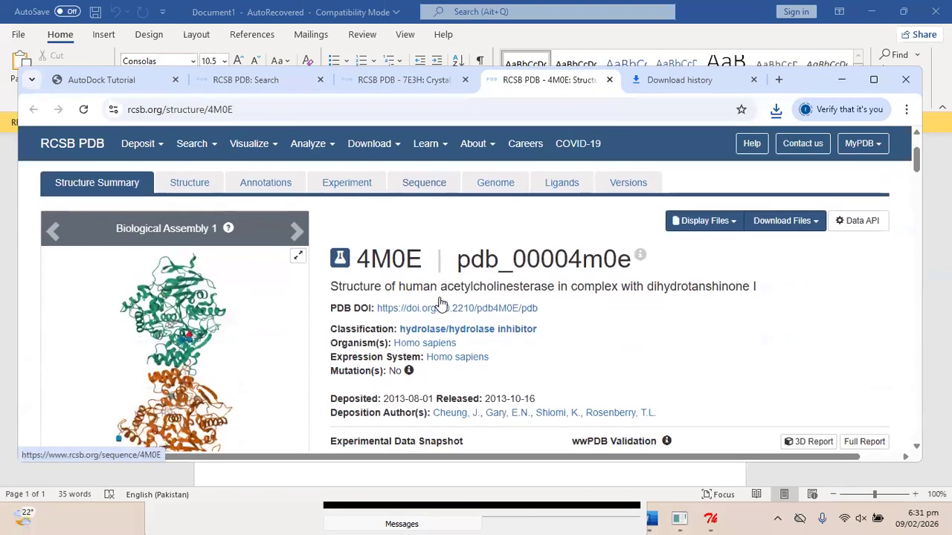
drag(360, 258, 422, 256)
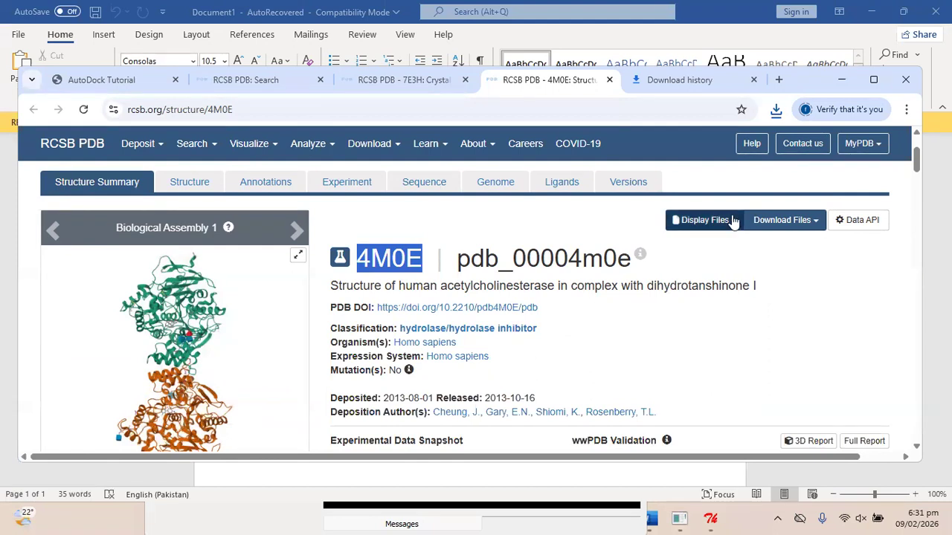
click(585, 260)
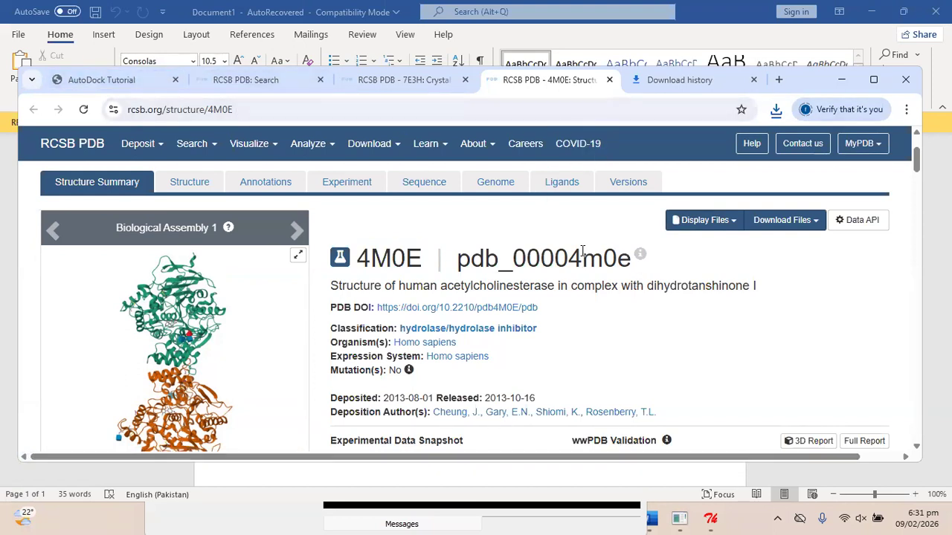
Check that 7E3H (1).pdb finished downloading and return to the AutoDock Tutorial.
click(776, 111)
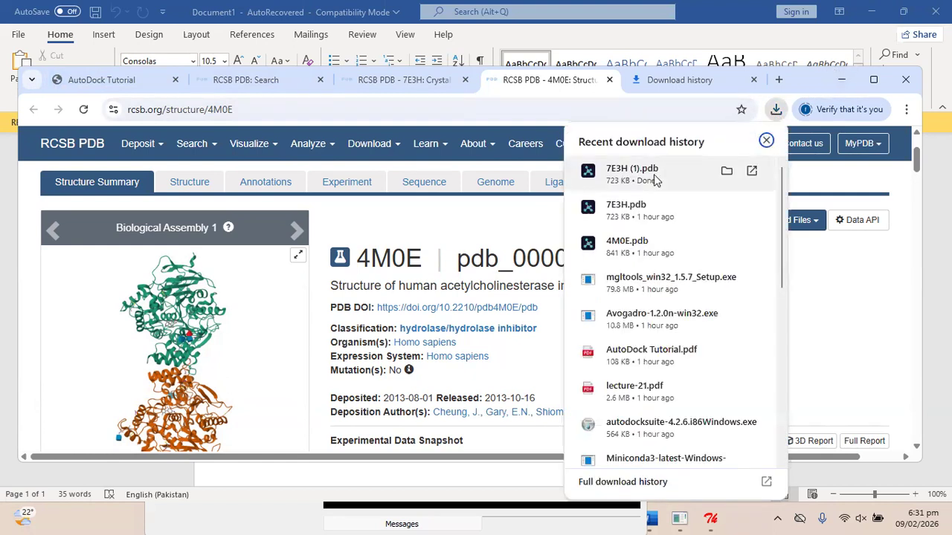
click(638, 187)
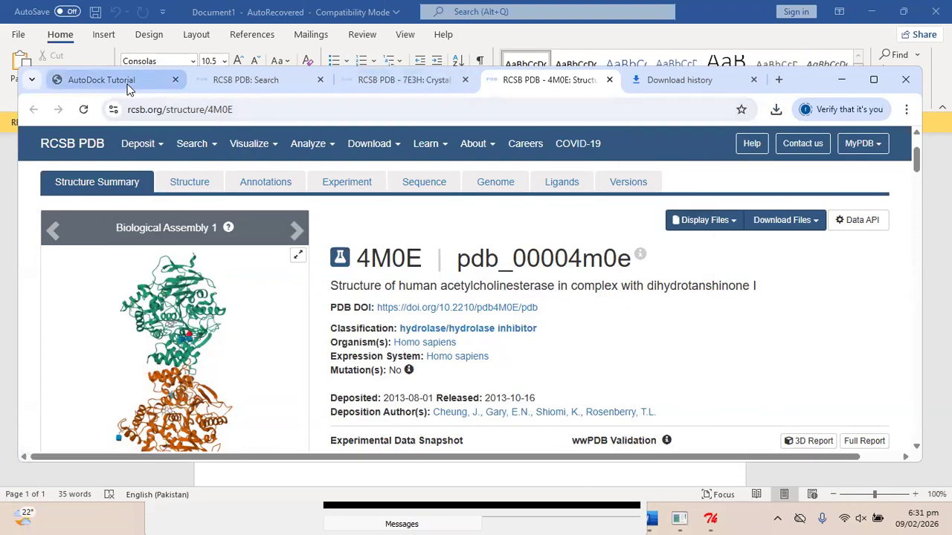
click(102, 80)
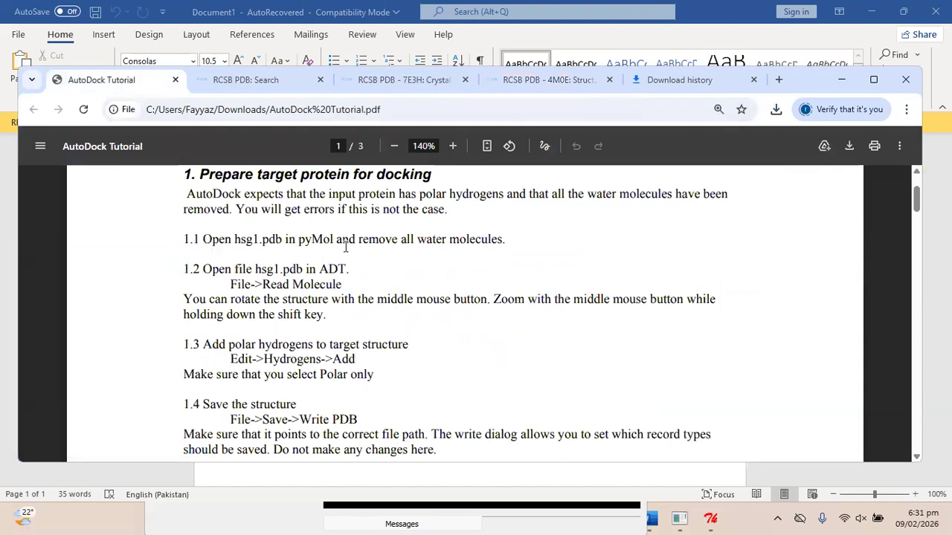
Highlight the file name hsg1.pdb in step 1.1, then switch to PyMOL with Alt+Tab.
drag(414, 238, 527, 238)
click(528, 238)
drag(235, 240, 285, 240)
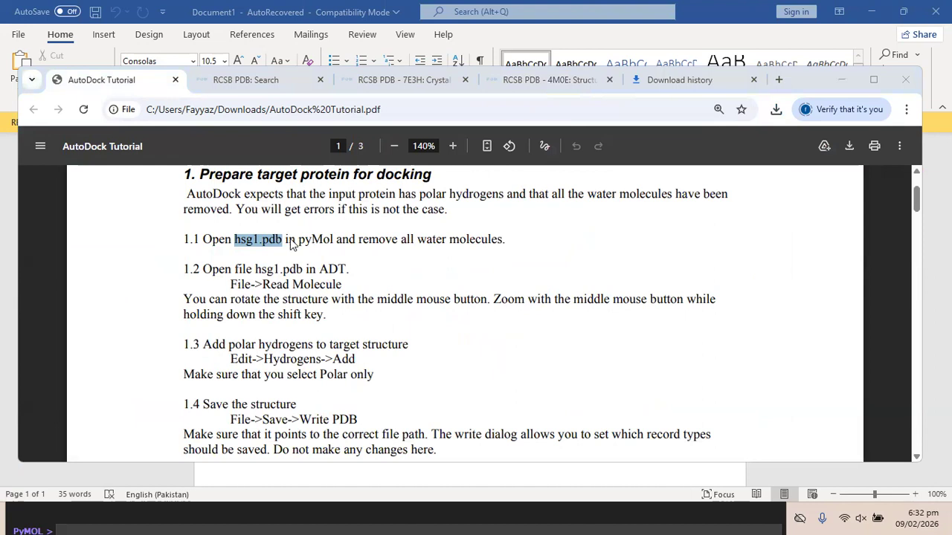
key(alt+Tab)
key(alt+Tab)
key(alt+Tab)
key(alt+Tab)
key(alt+Tab)
key(alt+Tab)
key(alt+Tab)
key(alt+Tab)
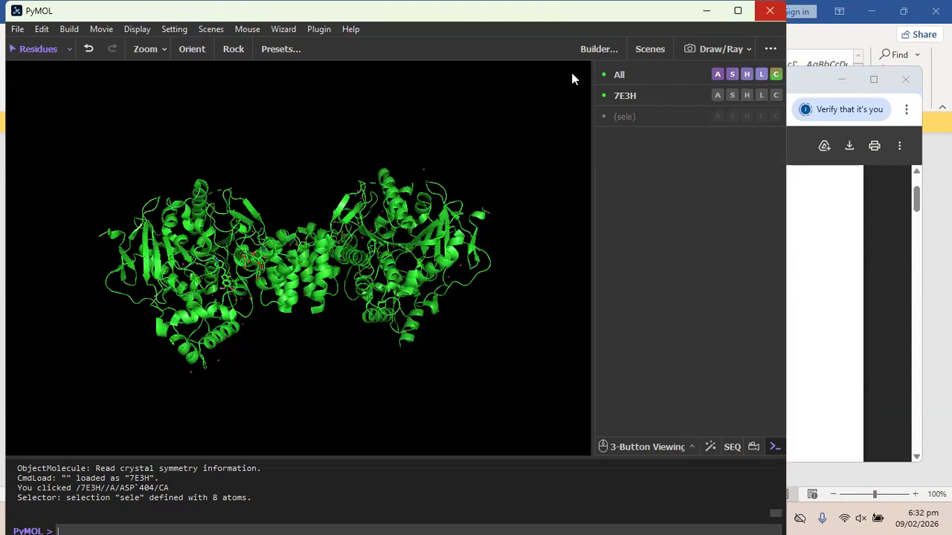
Colour 7E3H by chain (elem C), making its two chains green and cyan.
drag(310, 207, 278, 206)
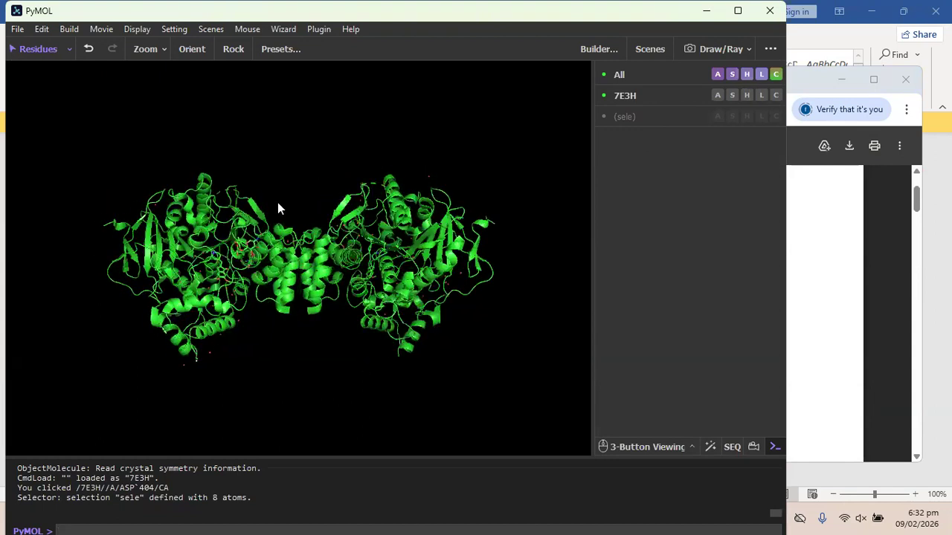
click(778, 98)
mouse_move(726, 131)
click(611, 142)
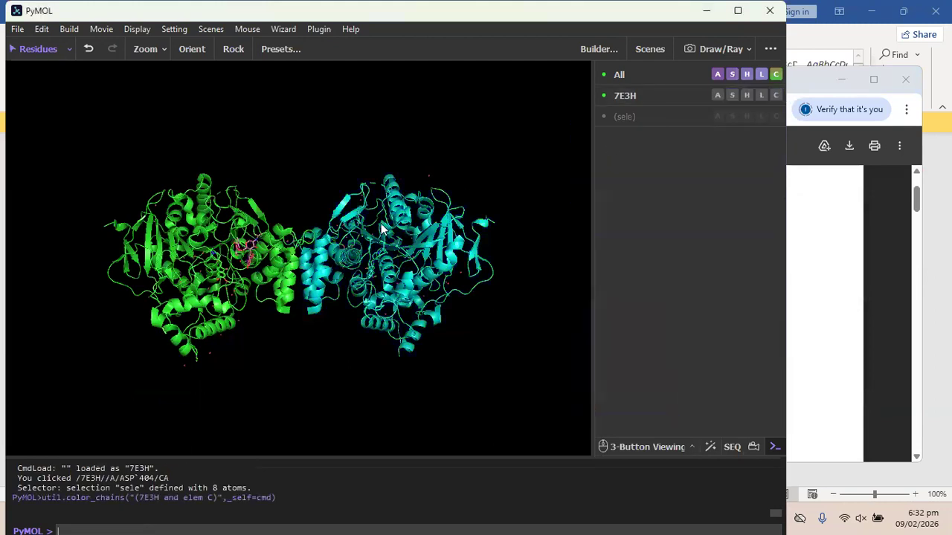
drag(301, 207, 303, 264)
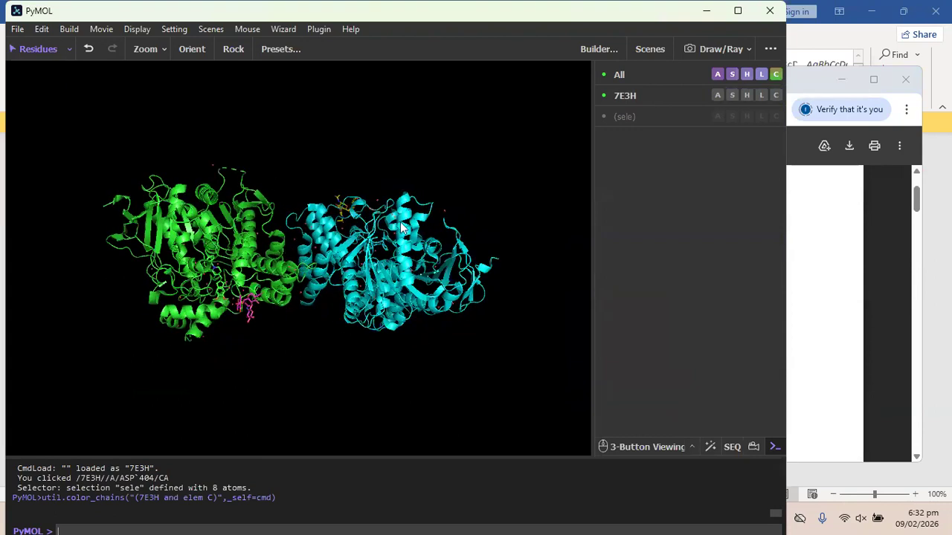
Remove all water molecules from 7E3H and display the residue sequence.
click(714, 95)
mouse_move(694, 380)
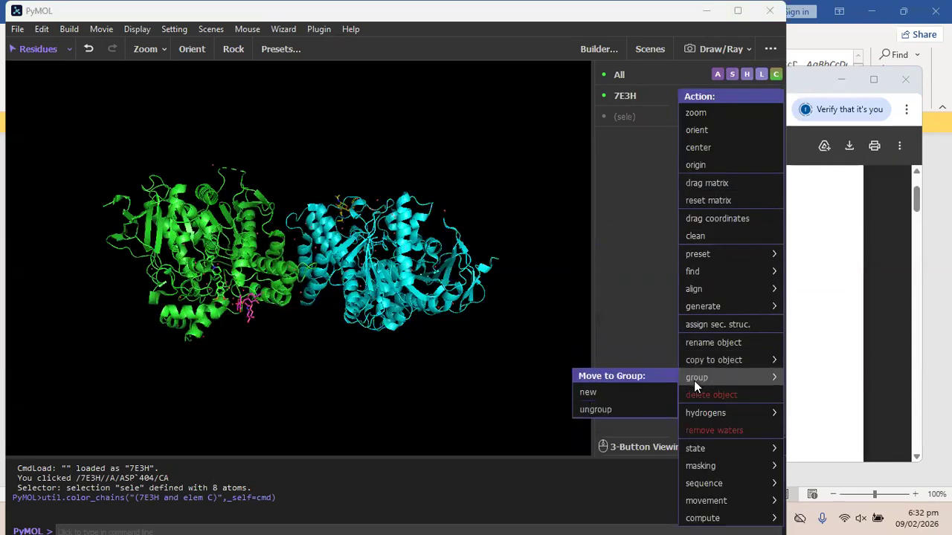
click(708, 431)
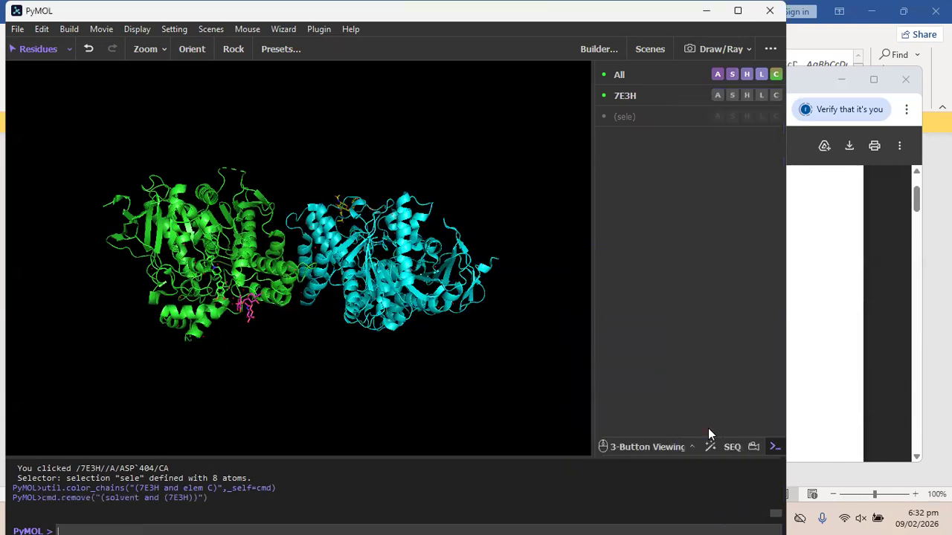
drag(277, 176, 283, 191)
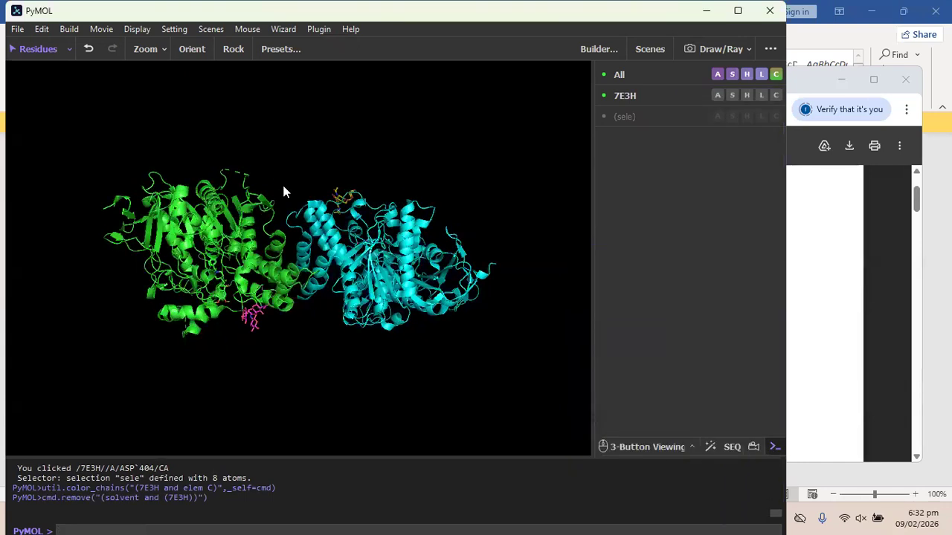
click(733, 448)
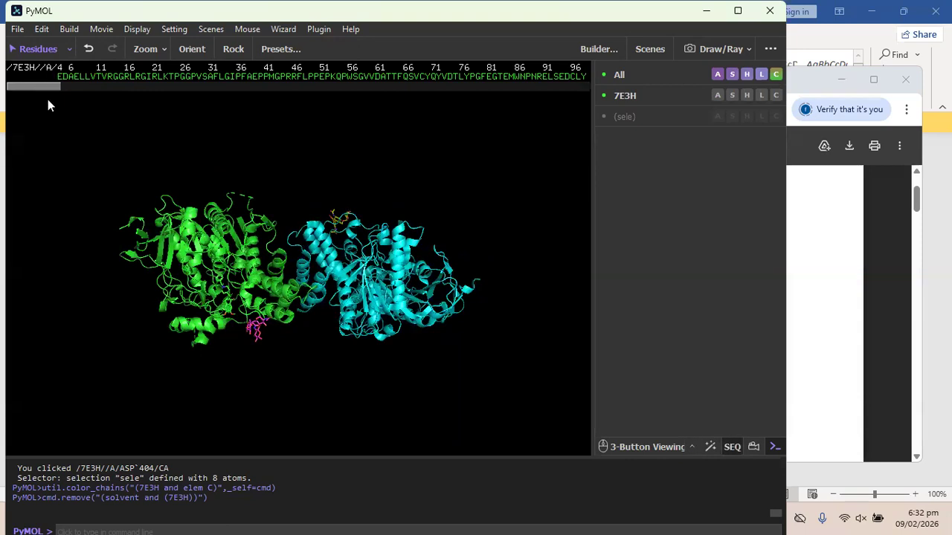
Browse the sequence bar and try selecting residues, including chain D's NAG, then deselect.
drag(48, 86, 302, 98)
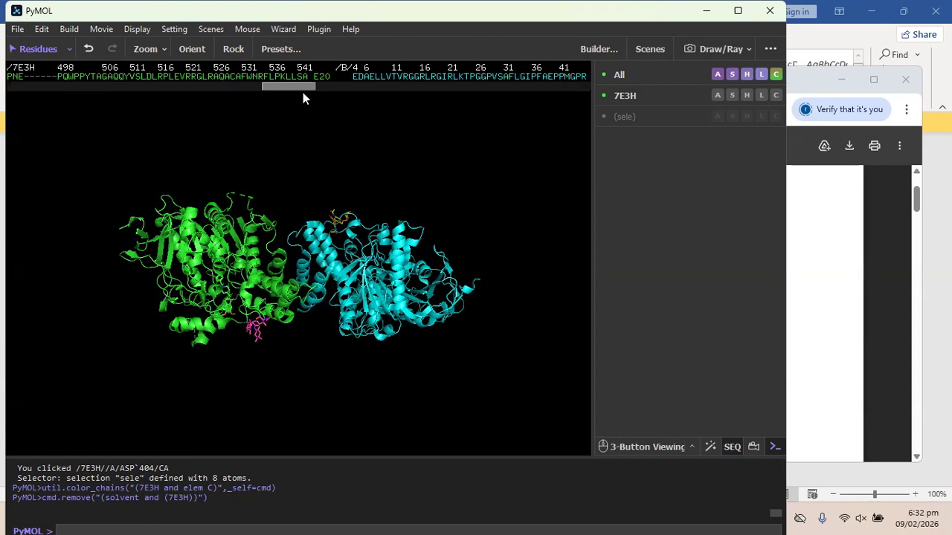
click(318, 77)
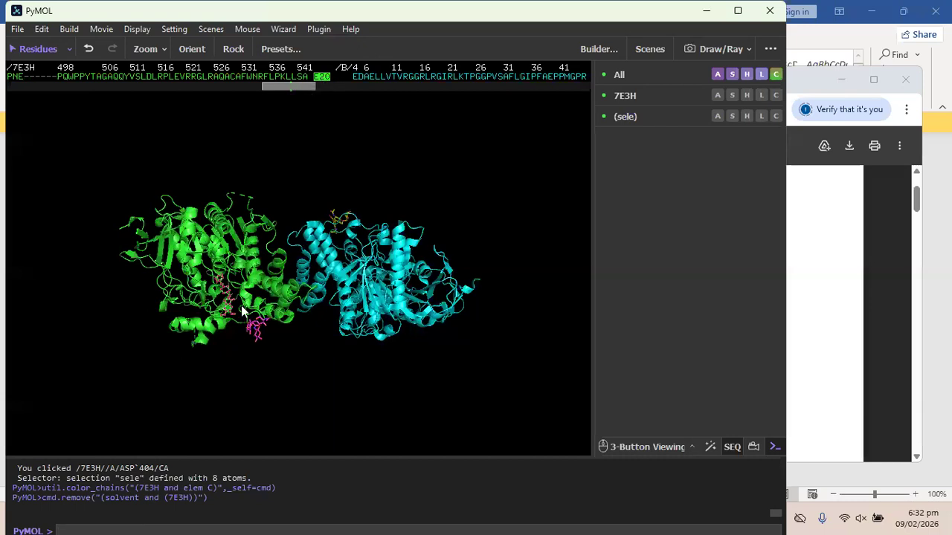
mouse_move(246, 284)
mouse_down()
mouse_move(249, 297)
mouse_move(255, 288)
mouse_up()
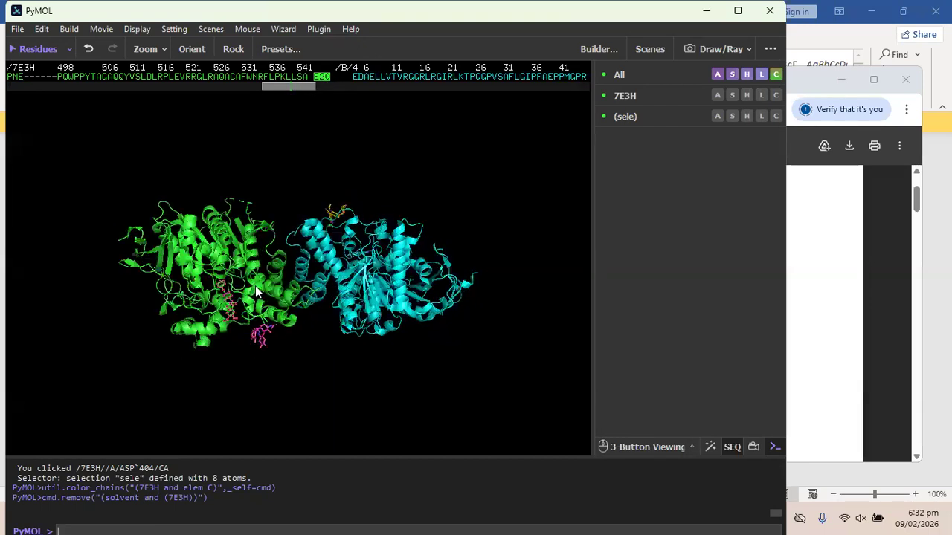
drag(302, 85, 588, 85)
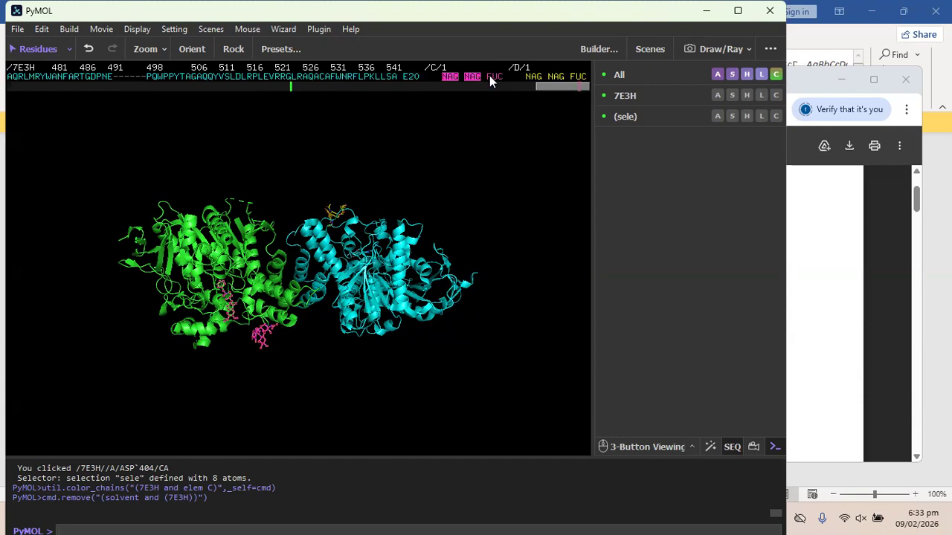
click(537, 75)
click(513, 140)
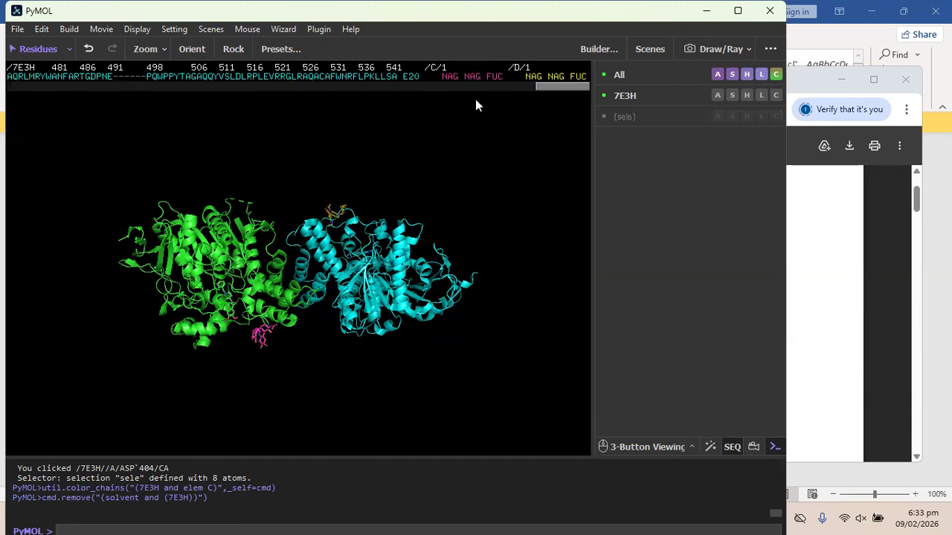
Select the NAG NAG FUC sugar residues of chains C and D and remove them.
drag(448, 78, 580, 79)
right_click(578, 79)
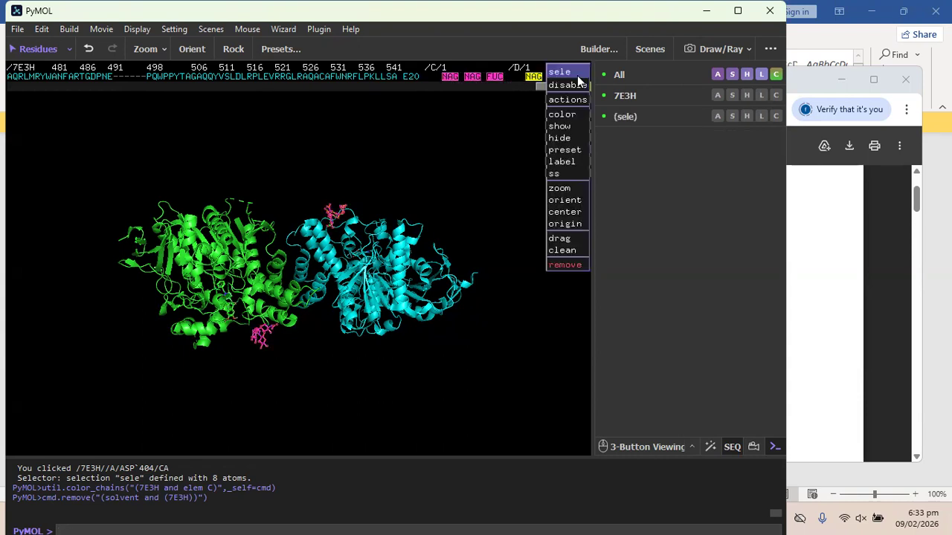
click(581, 269)
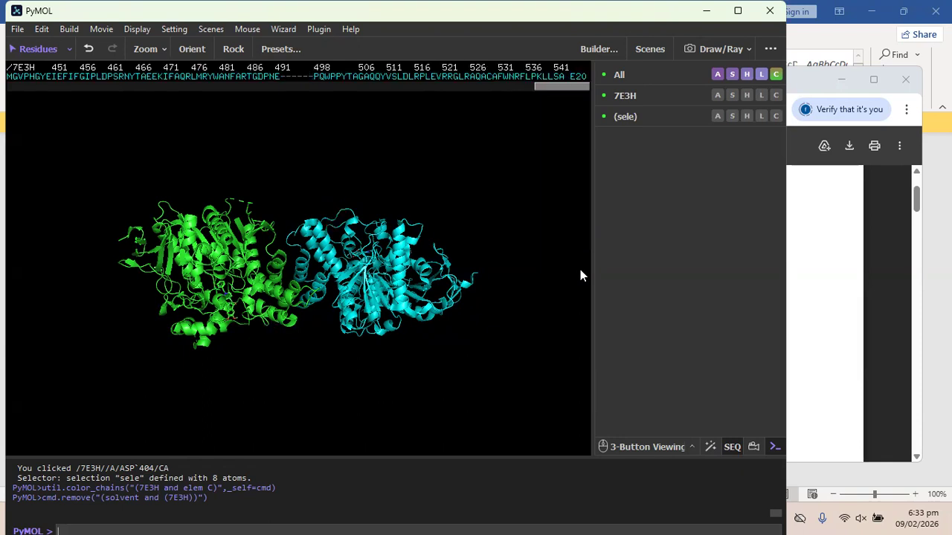
drag(276, 217, 268, 325)
drag(302, 238, 340, 232)
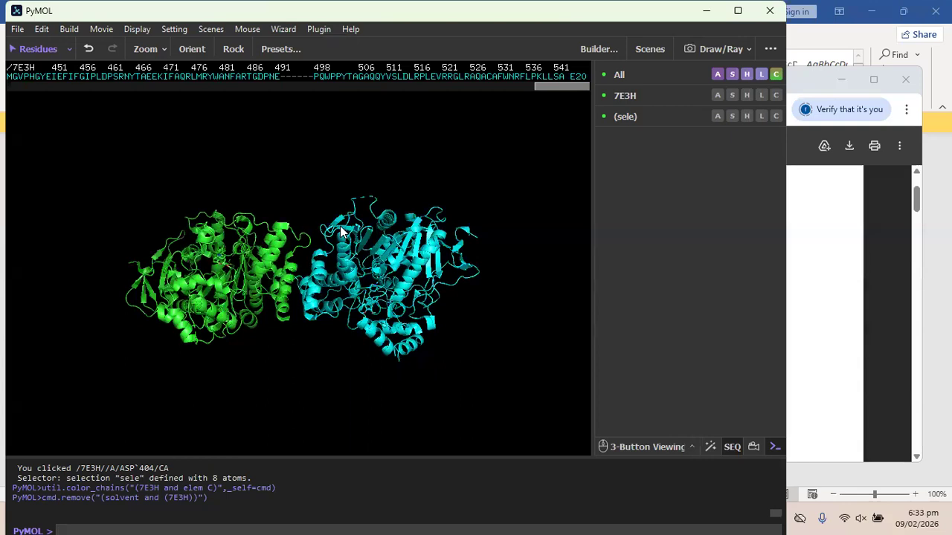
Select residue E20, orient the view on it, then clear the selection.
mouse_move(579, 84)
mouse_down()
mouse_move(512, 93)
mouse_move(582, 83)
mouse_up()
click(580, 77)
right_click(583, 79)
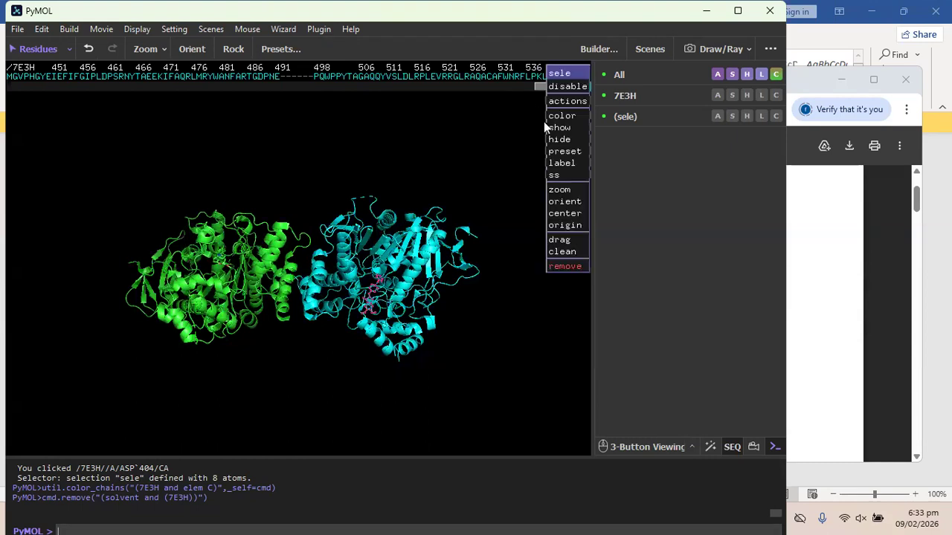
click(572, 205)
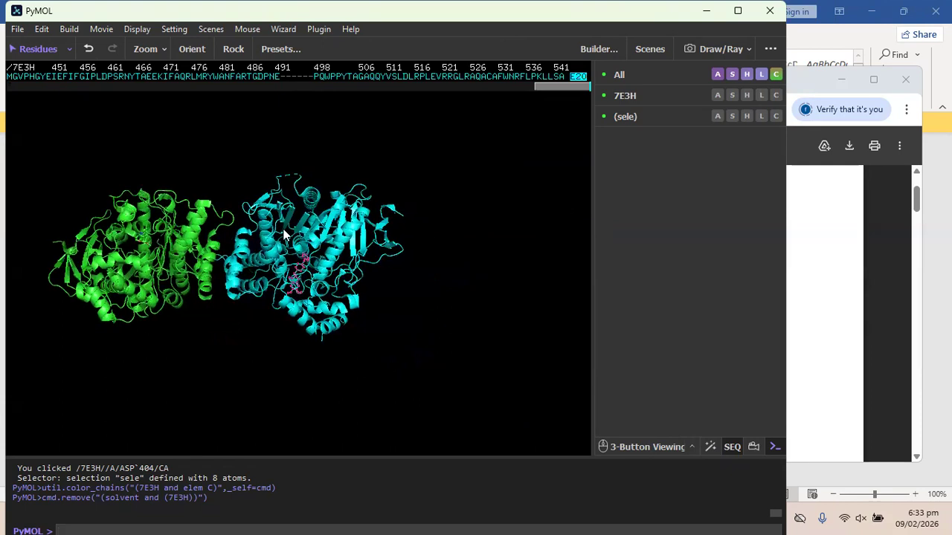
click(283, 235)
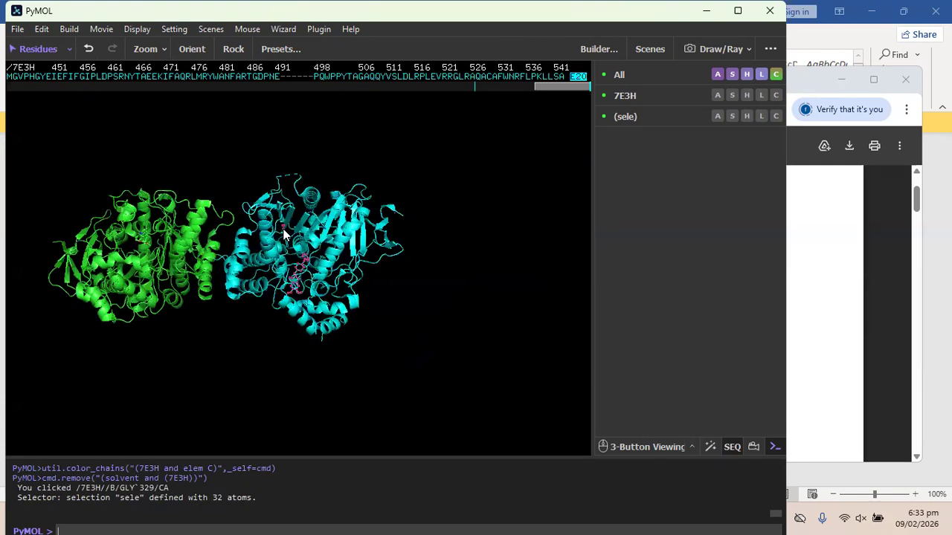
scroll(283, 235, down, 1)
scroll(284, 235, up, 1)
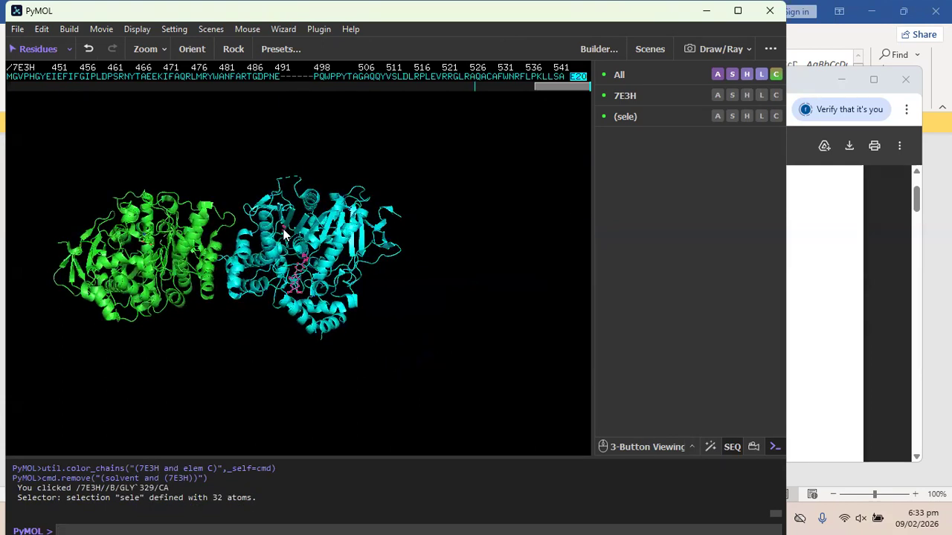
right_click(582, 77)
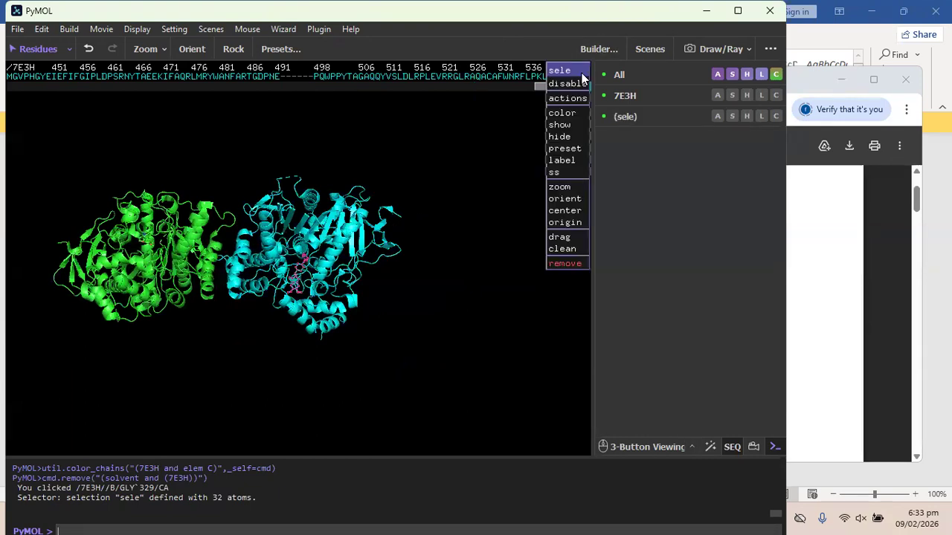
click(397, 250)
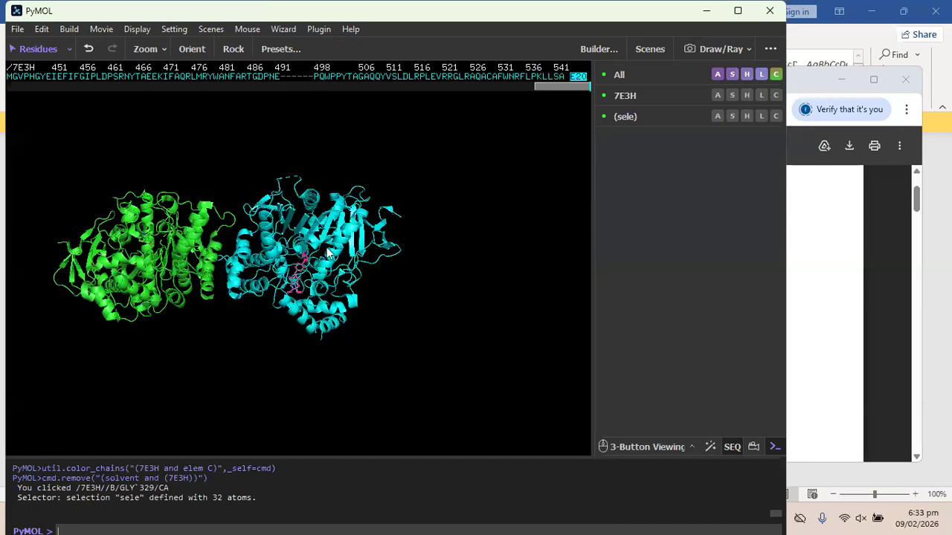
click(256, 185)
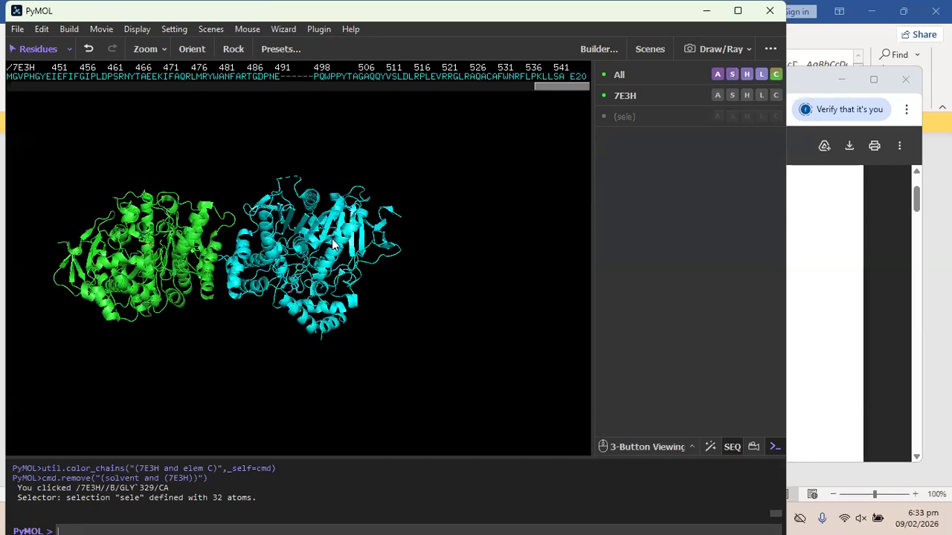
Reorient the view to show the whole 7E3H protein and rotate it.
scroll(333, 244, up, 2)
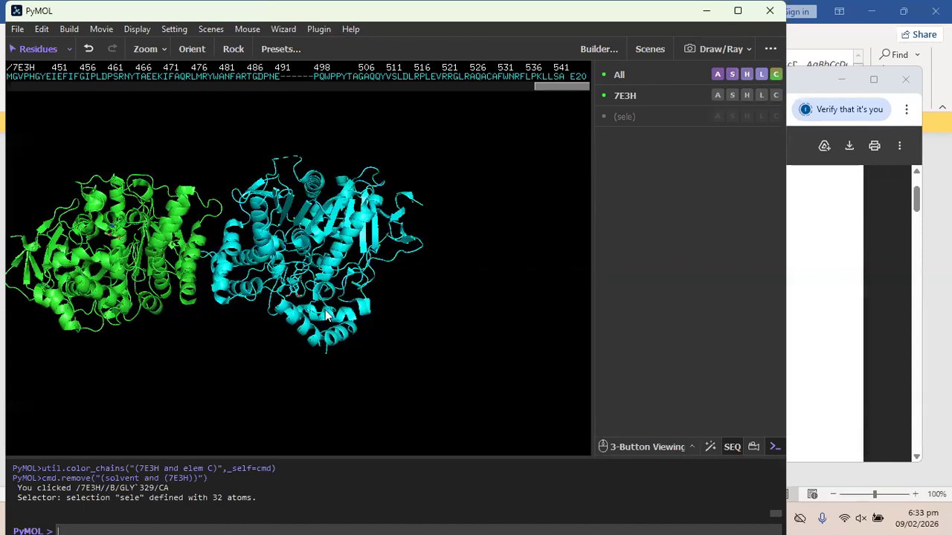
scroll(283, 329, down, 10)
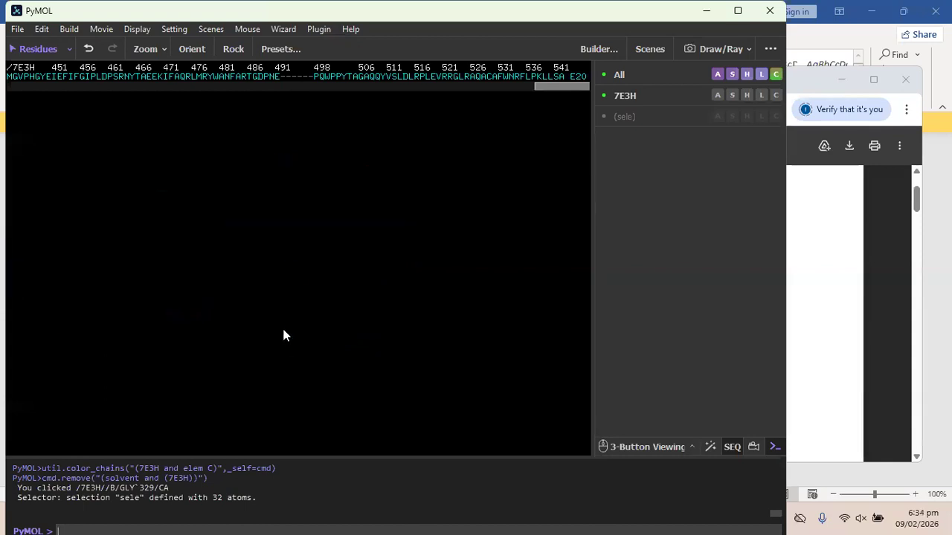
scroll(283, 335, up, 10)
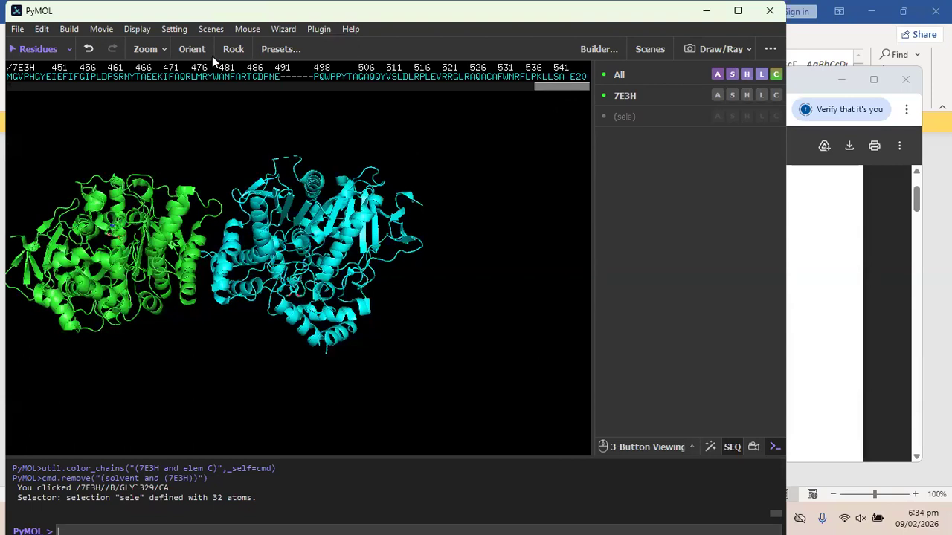
click(185, 50)
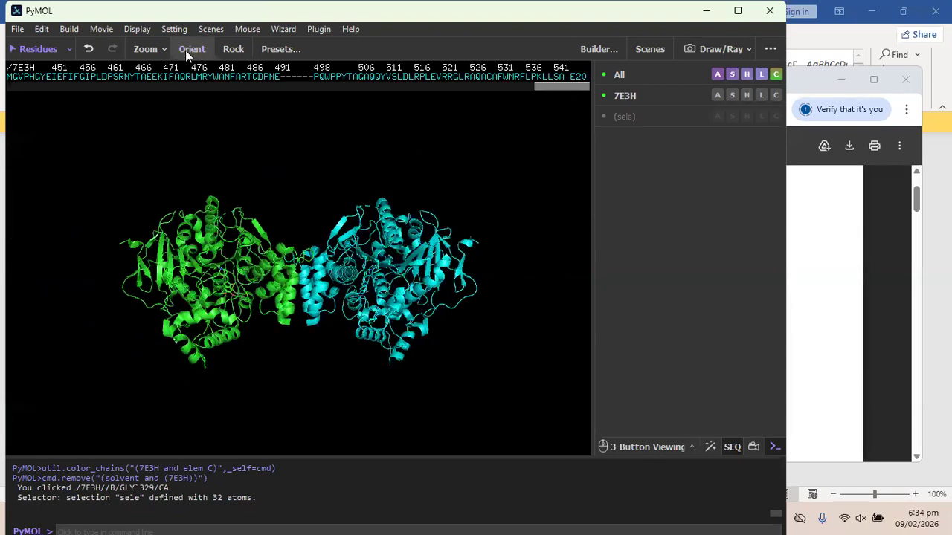
drag(297, 186, 302, 226)
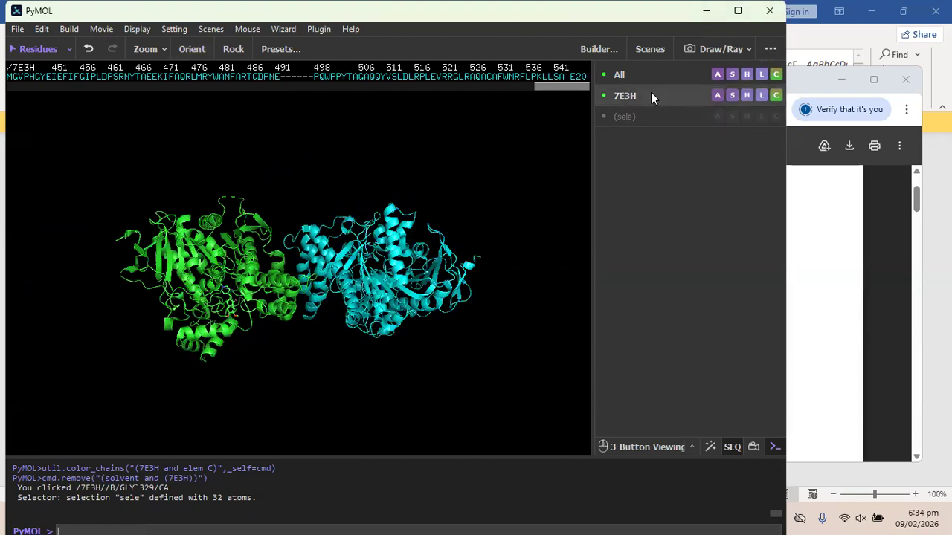
Select the E20 ligand in the sequence and remove it from 7E3H.
click(577, 77)
drag(572, 89, 291, 125)
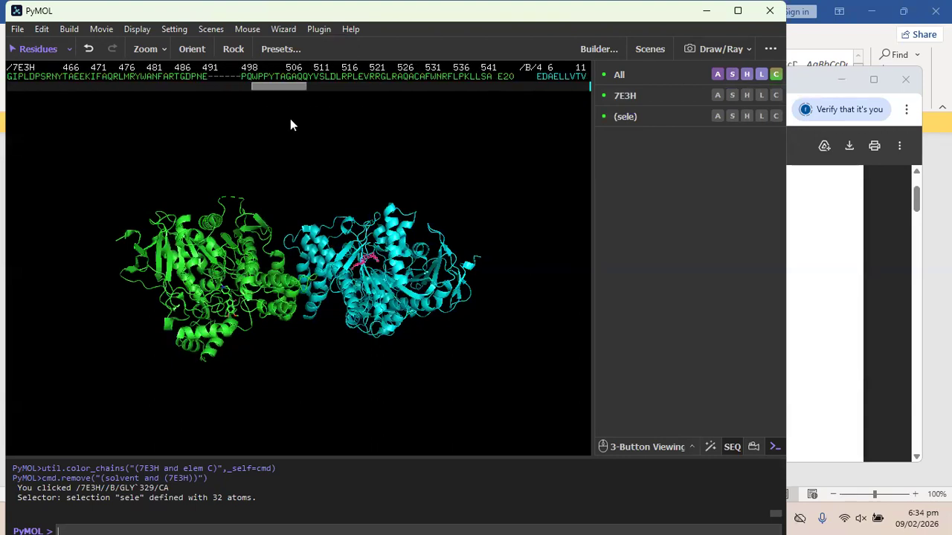
click(506, 77)
right_click(505, 74)
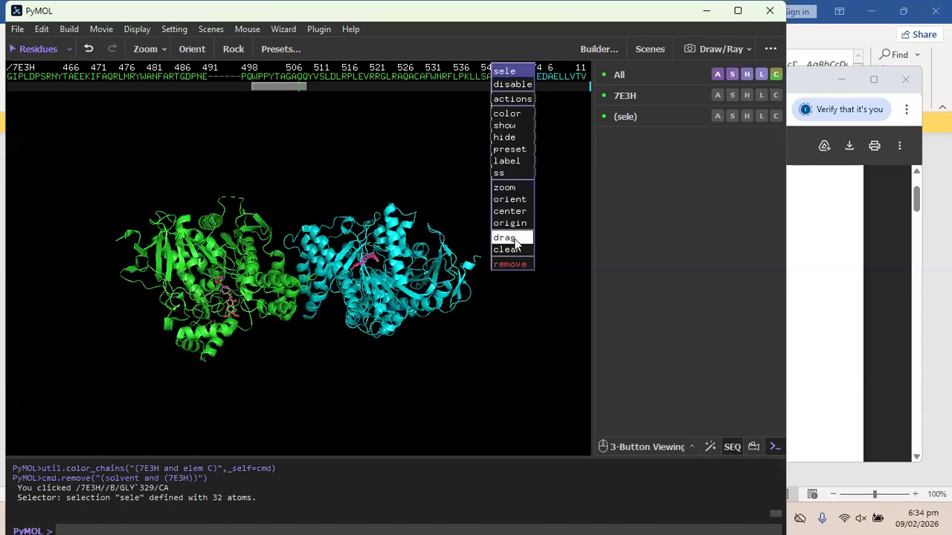
click(519, 265)
drag(270, 188, 277, 108)
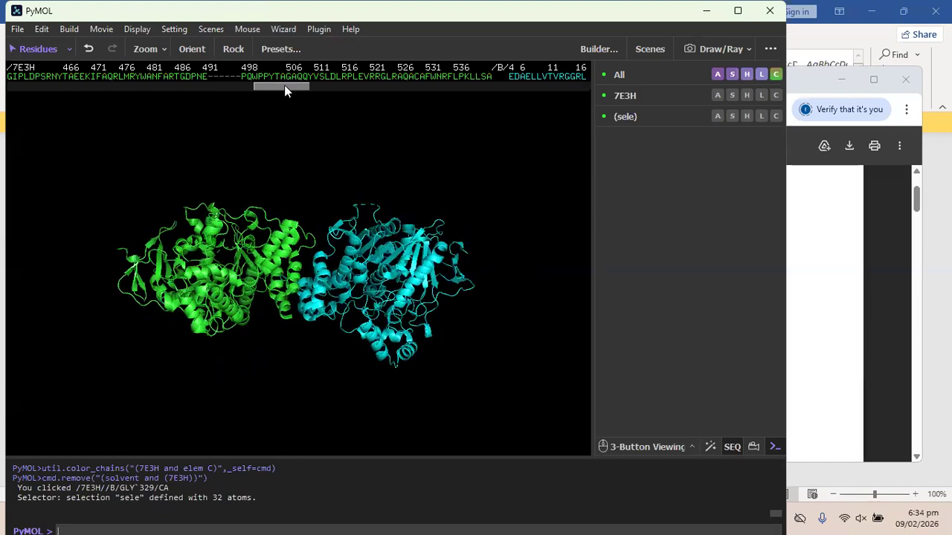
drag(295, 88, 583, 86)
Select and remove chain B, then orient and rotate the remaining chain A.
click(582, 77)
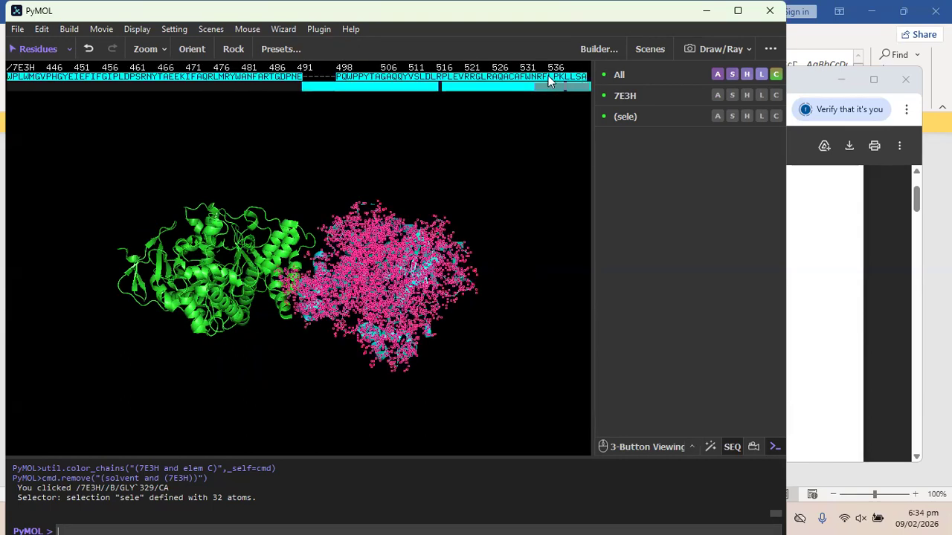
right_click(498, 76)
click(502, 265)
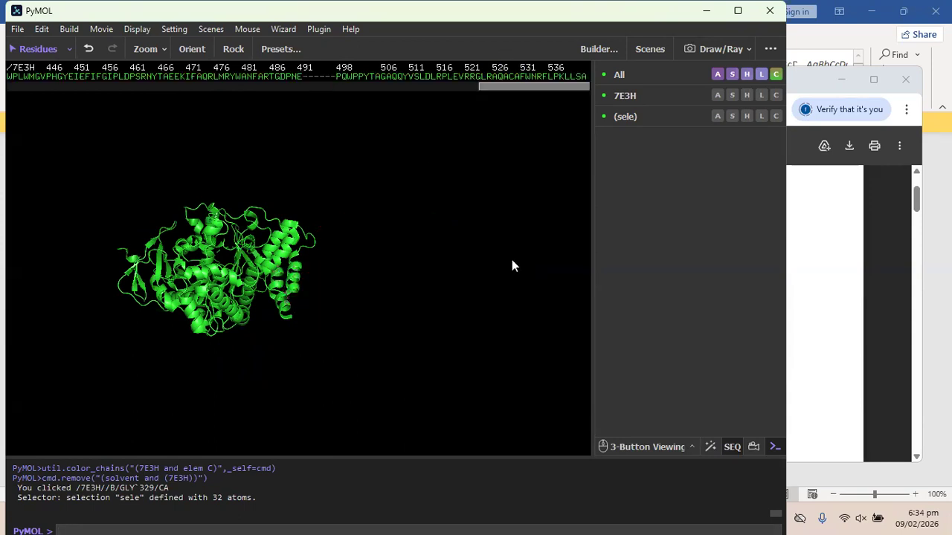
drag(185, 179, 313, 157)
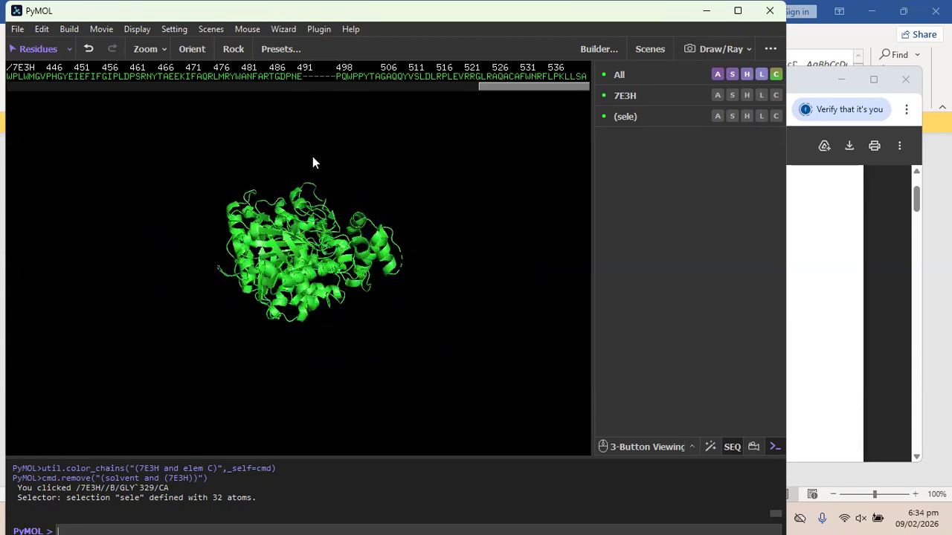
click(199, 54)
drag(365, 211, 278, 340)
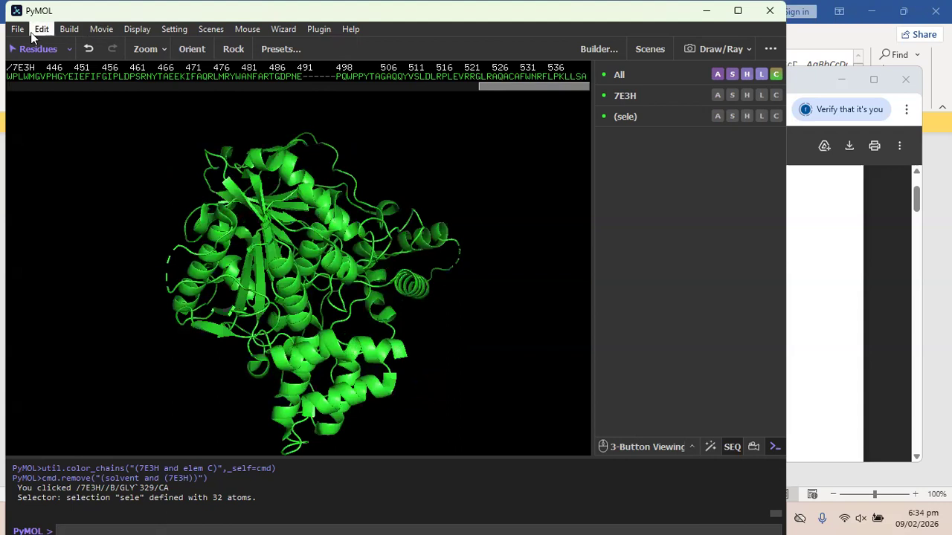
Export chain A as receptor.pdb in PDB format into the Desktop docking folder.
click(16, 29)
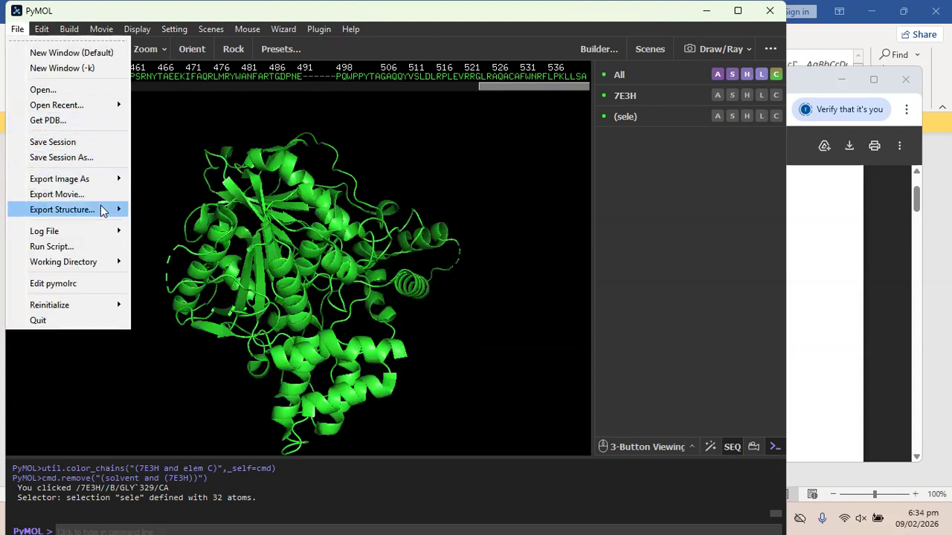
mouse_move(112, 209)
click(172, 212)
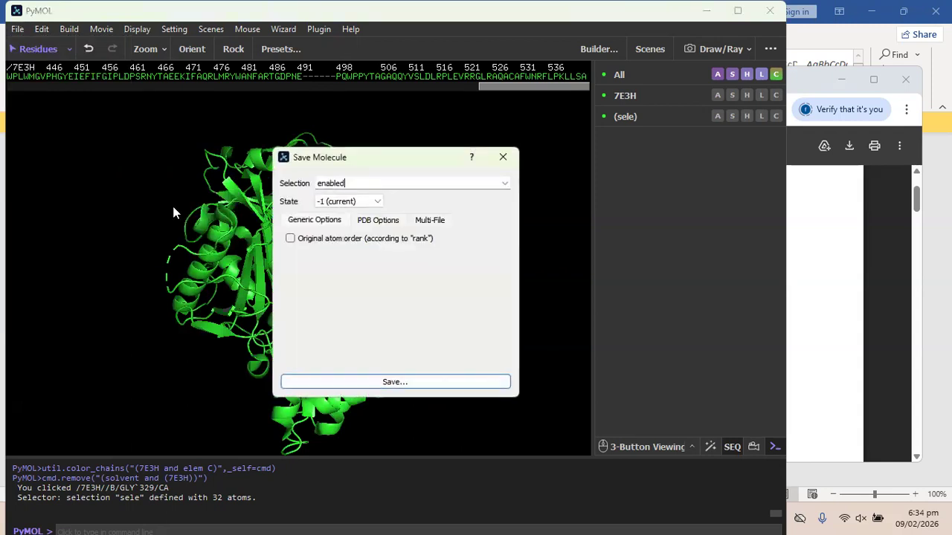
click(389, 381)
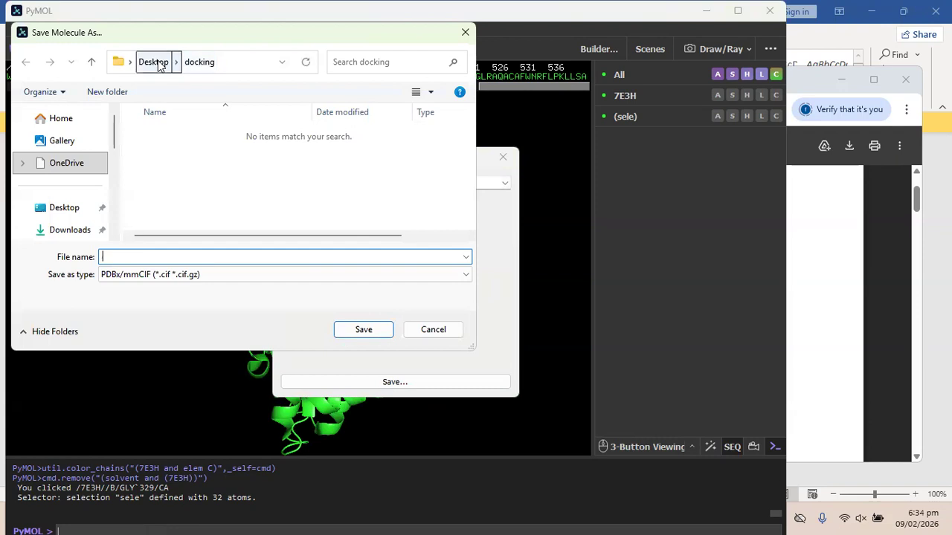
click(155, 63)
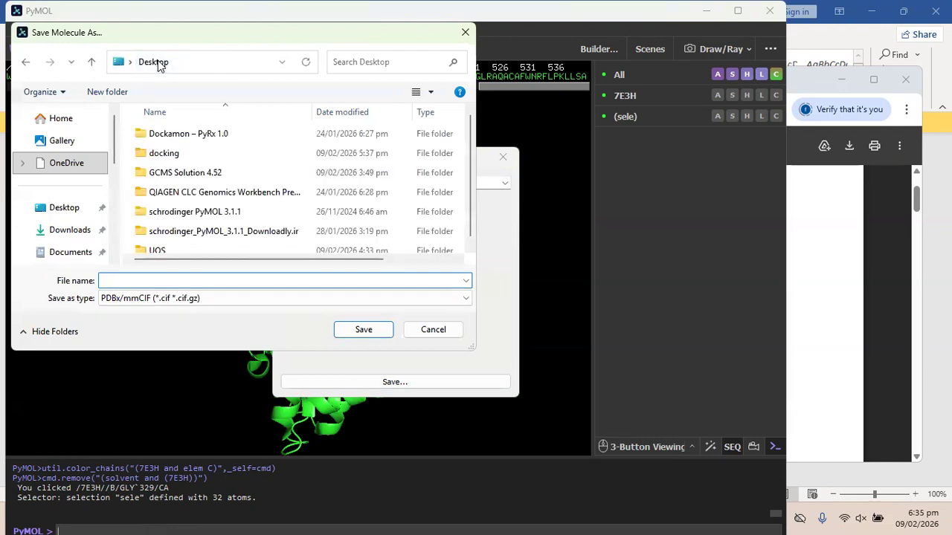
double_click(165, 154)
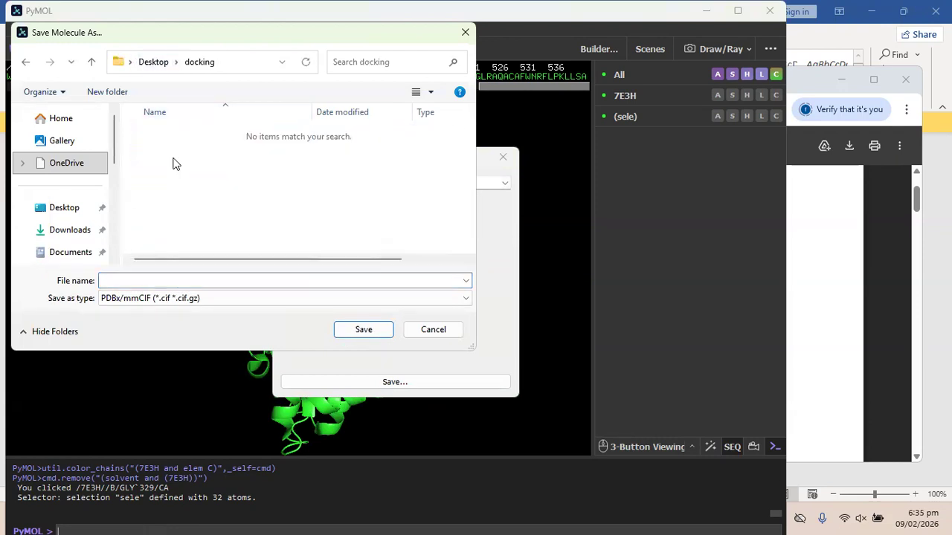
click(170, 299)
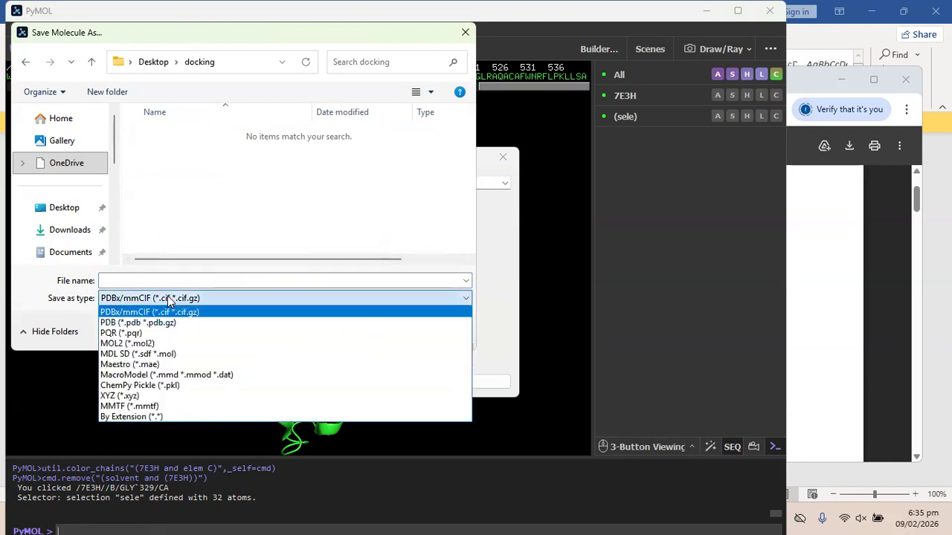
click(162, 323)
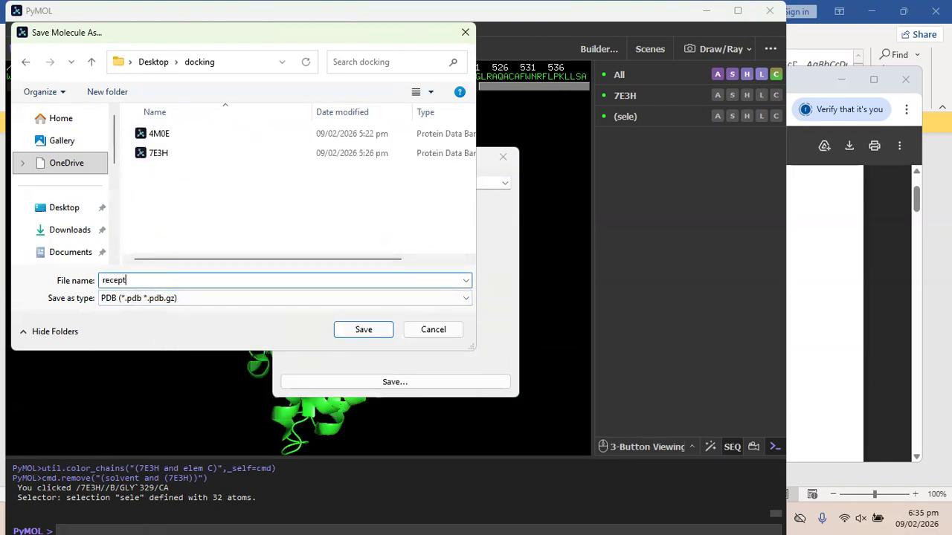
text(.pdb)
click(364, 329)
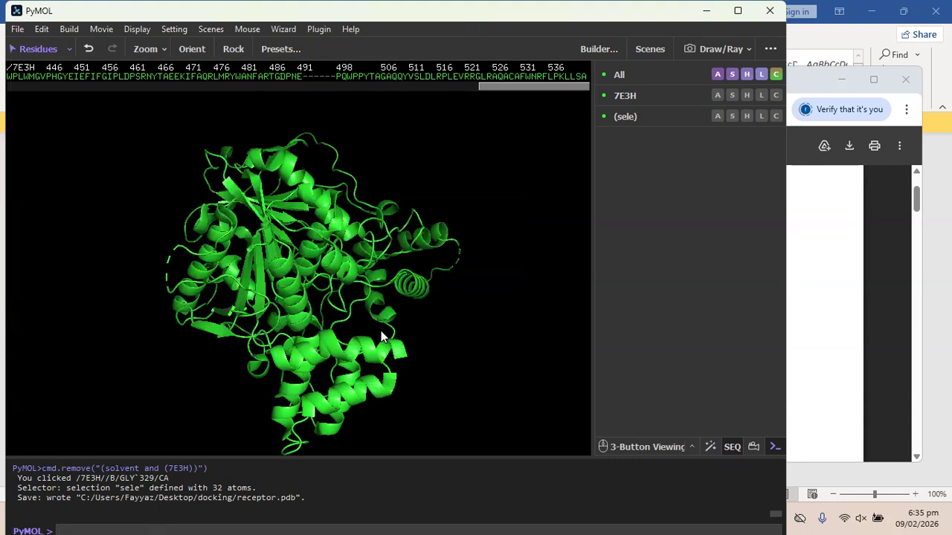
Reinitialize PyMOL, clearing every object from the workspace.
drag(396, 164, 261, 290)
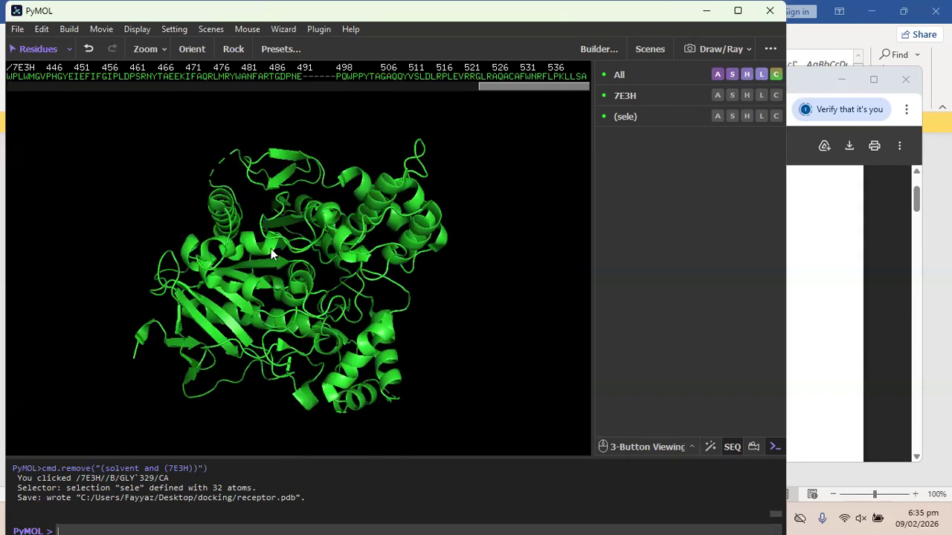
click(17, 29)
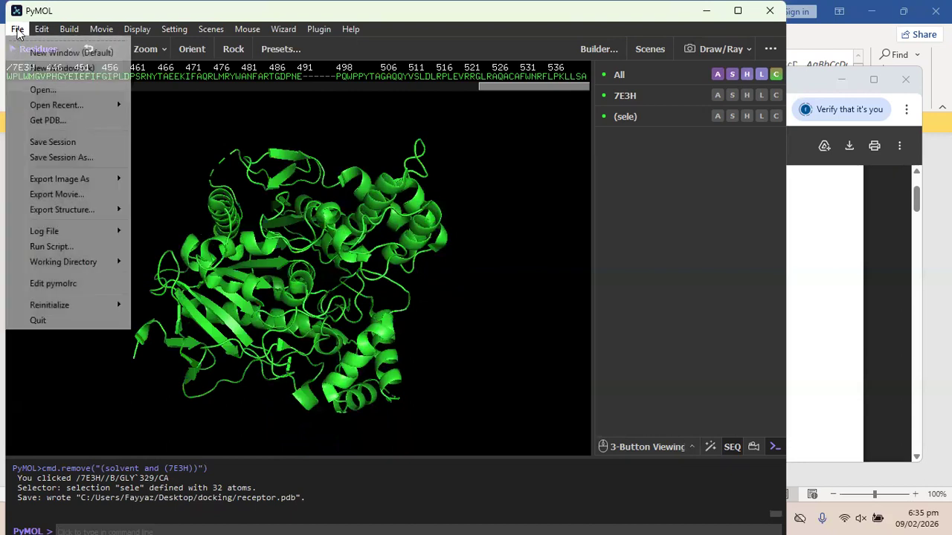
mouse_move(121, 302)
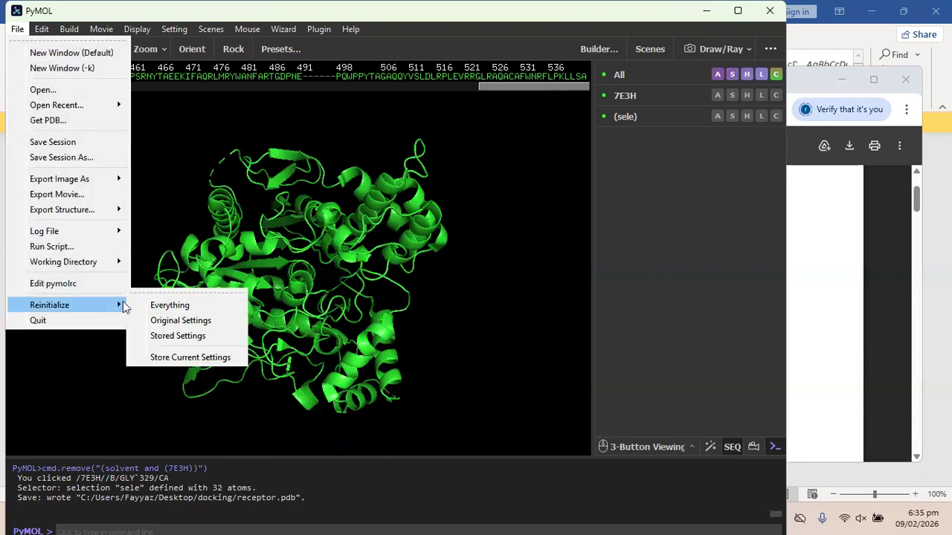
click(171, 304)
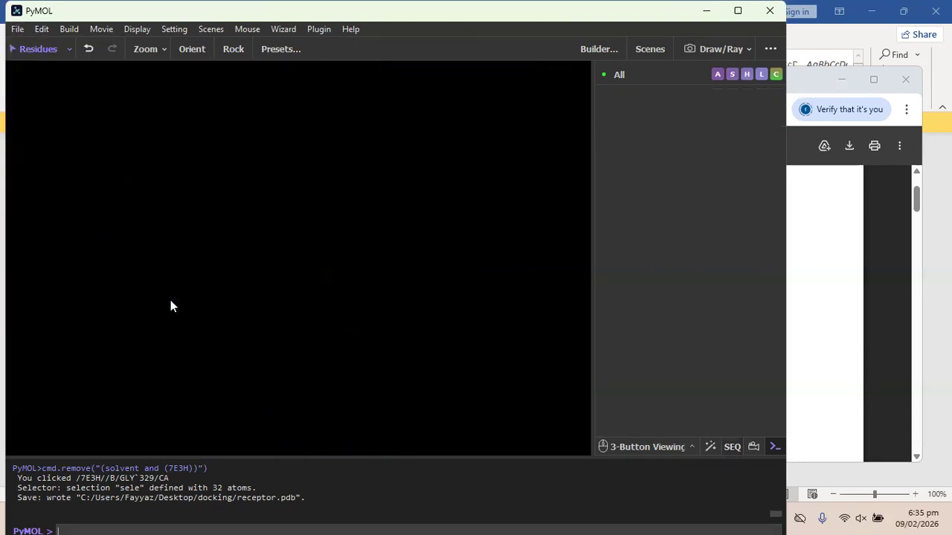
Load opt_protein.pdb from the recent files list, then close PyMOL.
click(16, 29)
mouse_move(98, 105)
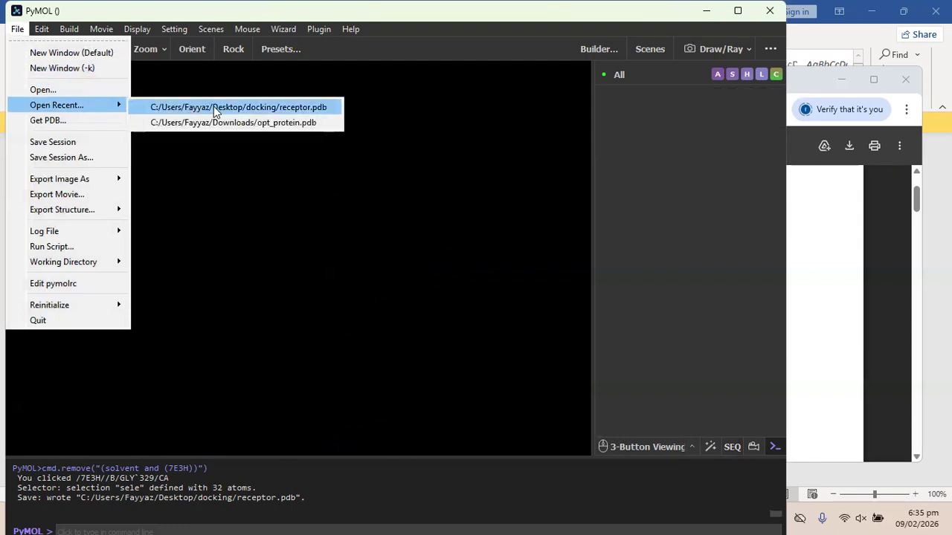
click(223, 123)
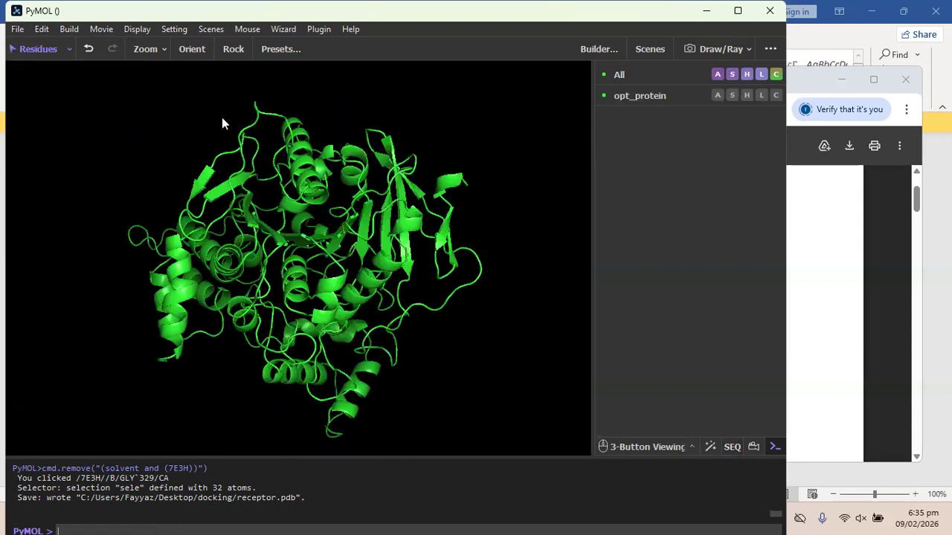
click(770, 15)
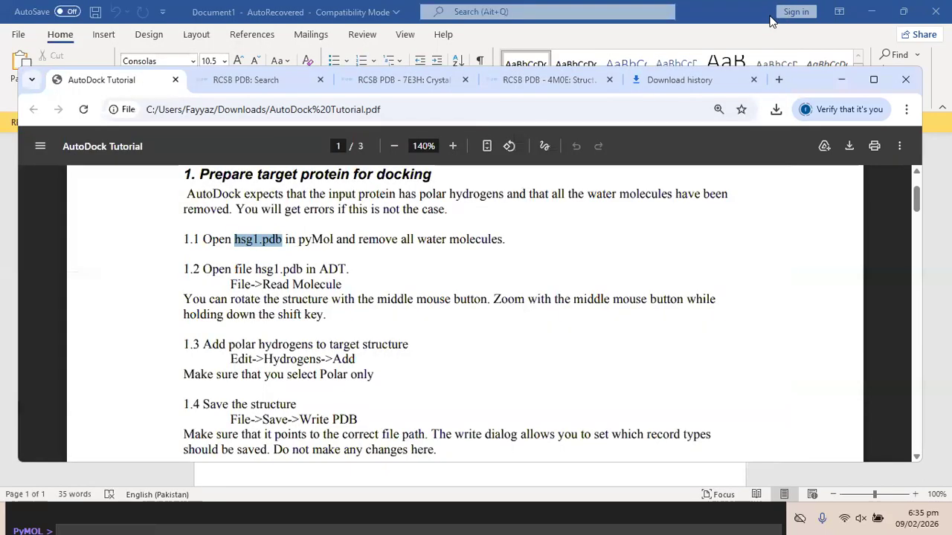
Open 7E3H.pdb from Chrome's recent downloads list.
click(777, 109)
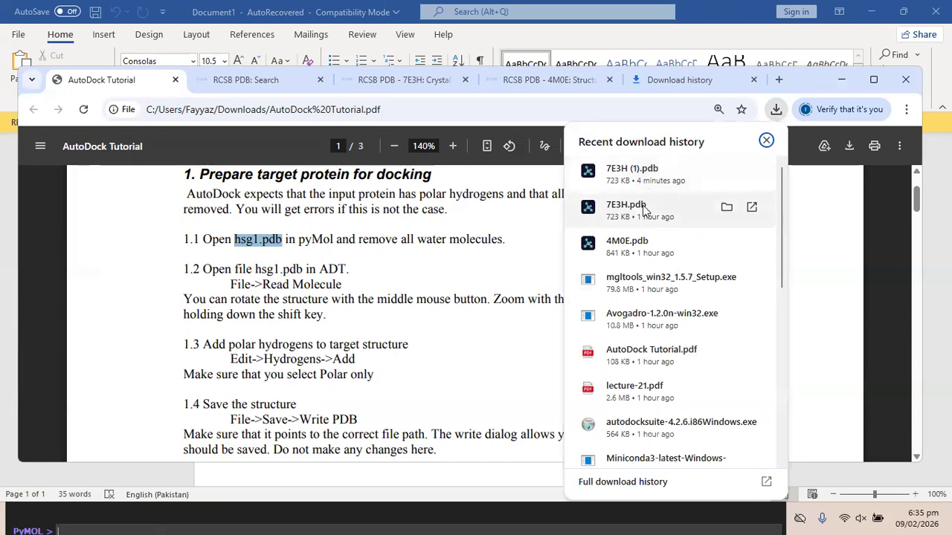
click(644, 211)
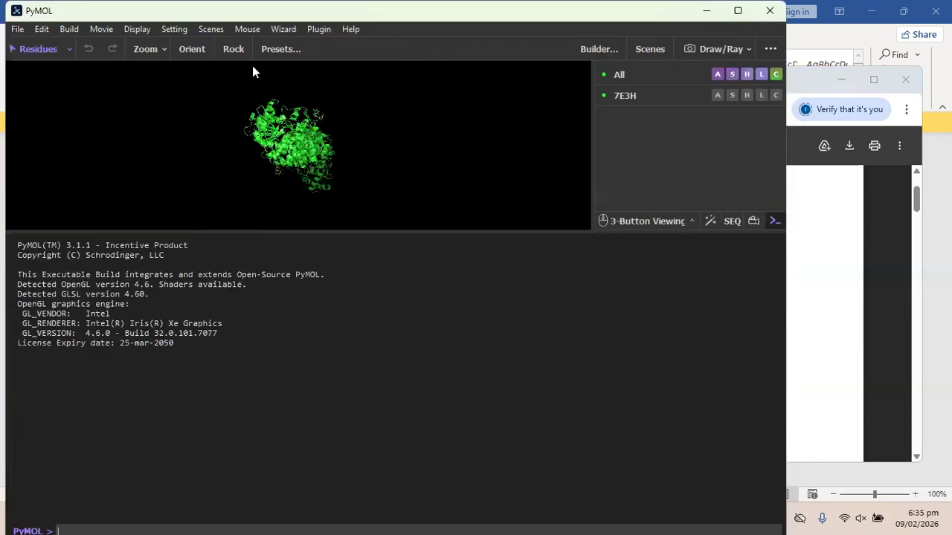
Enlarge the view, show the 7E3H sequence and select the E20 ligand residue.
drag(392, 230, 394, 444)
mouse_move(343, 260)
mouse_down()
mouse_move(293, 255)
mouse_move(341, 262)
mouse_up()
drag(213, 289, 244, 285)
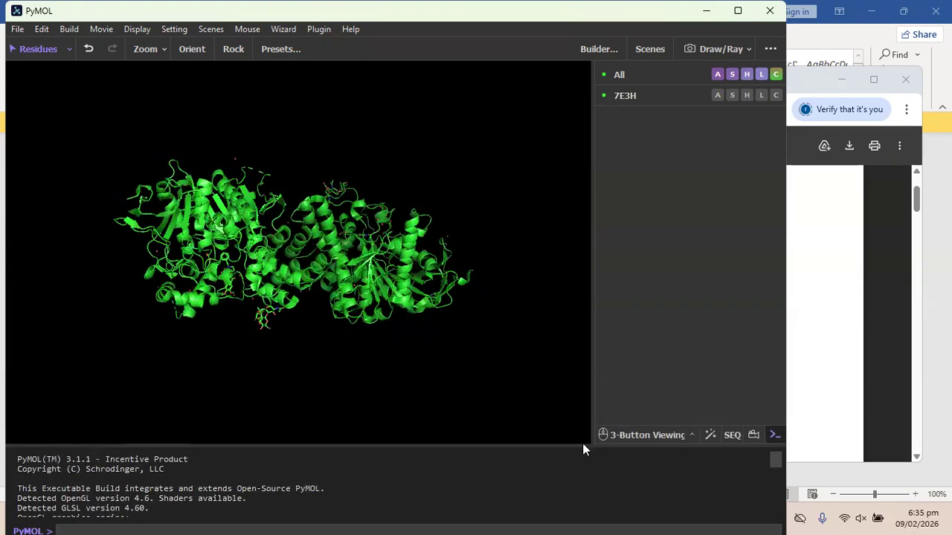
click(734, 434)
drag(41, 87, 276, 91)
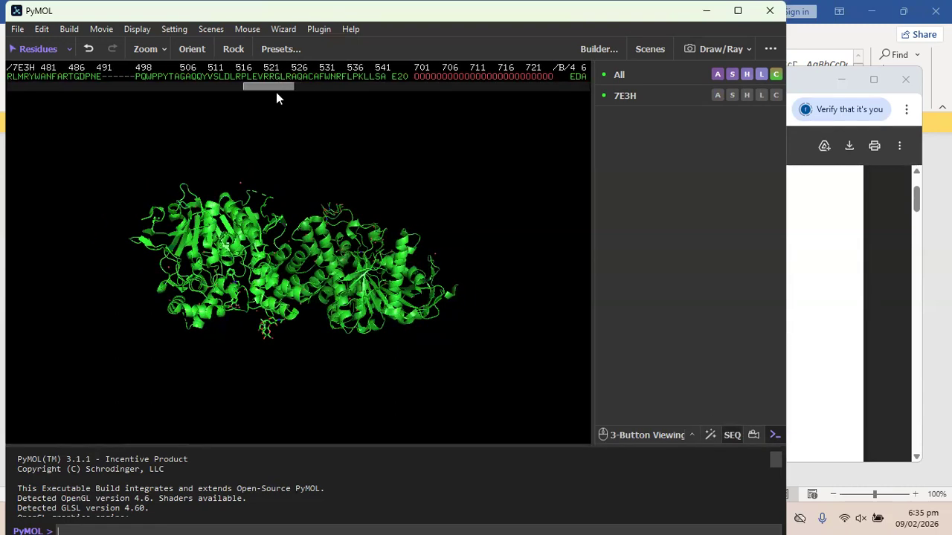
click(400, 77)
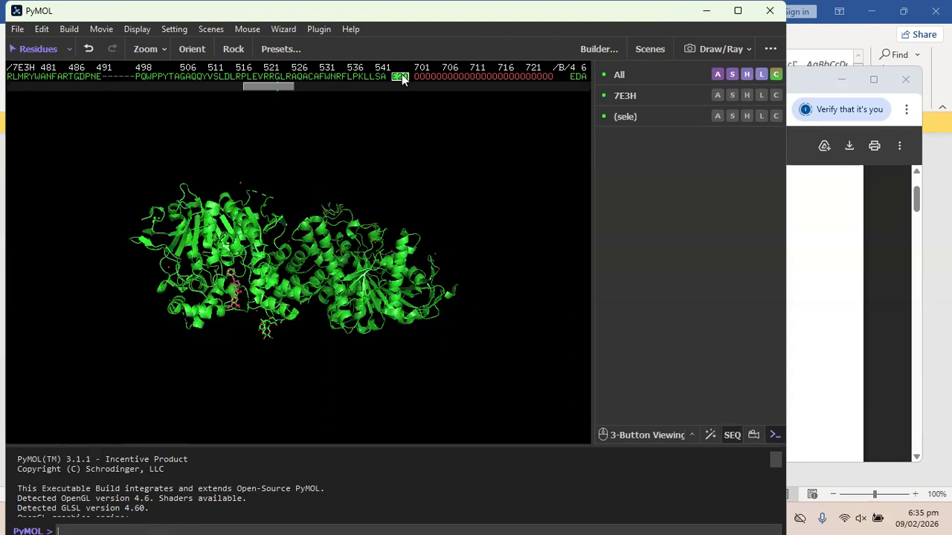
Extract the E20 selection into obj01 and toggle it off and on to check.
click(714, 119)
click(635, 139)
click(718, 116)
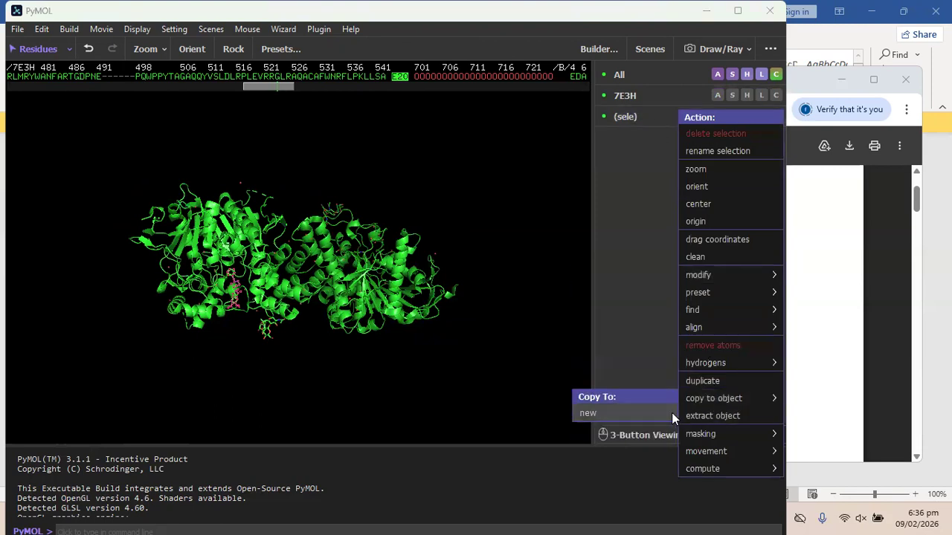
click(692, 414)
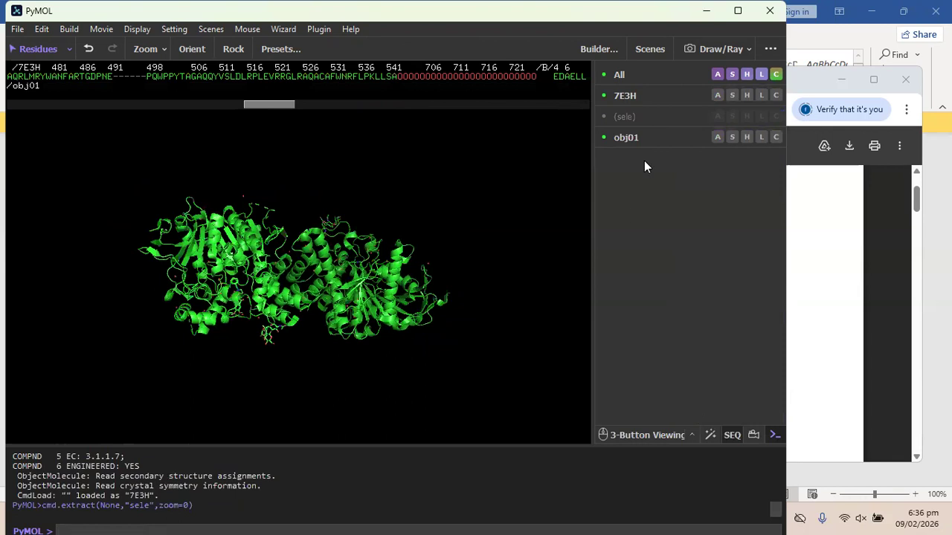
click(647, 138)
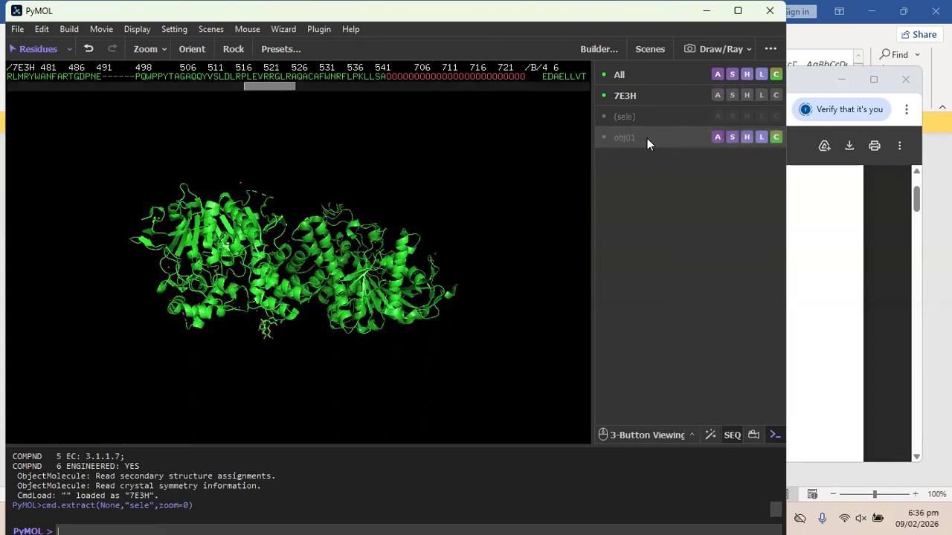
click(647, 138)
click(647, 138)
click(647, 138)
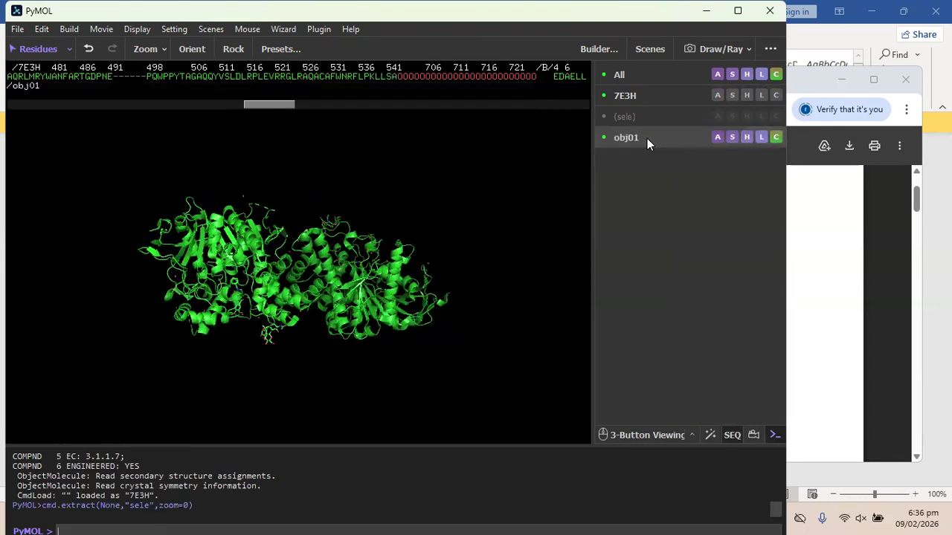
click(717, 95)
Delete the 7E3H object and orient the view face-on to the remaining ligand.
mouse_move(709, 418)
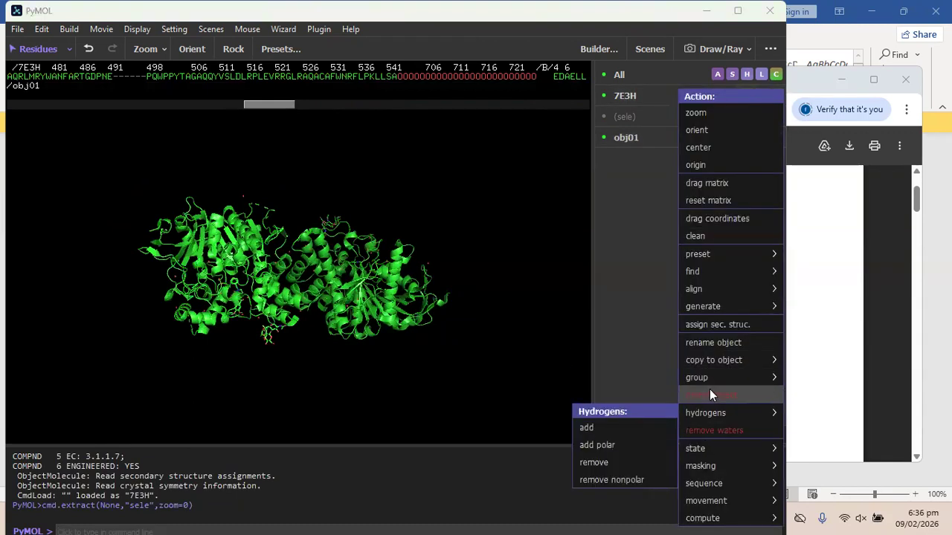
click(710, 391)
drag(238, 223, 253, 271)
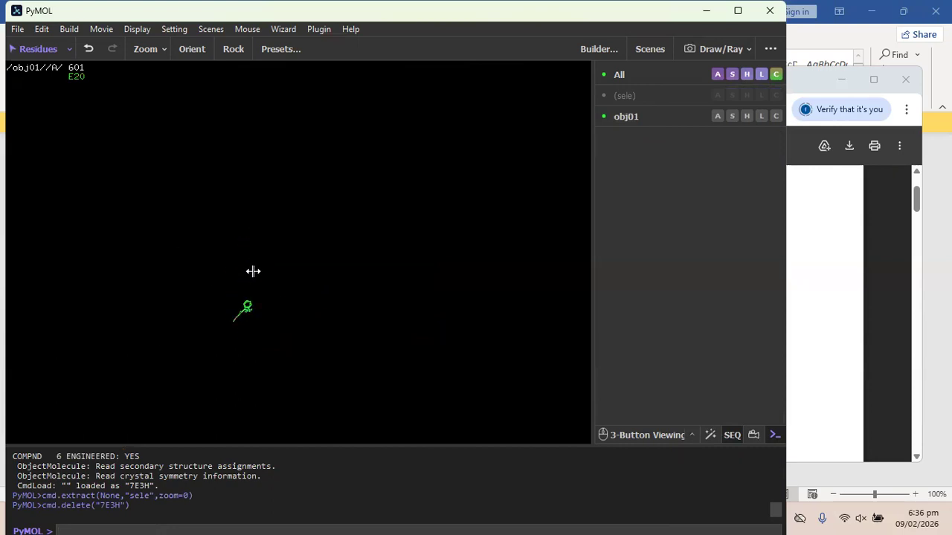
click(192, 51)
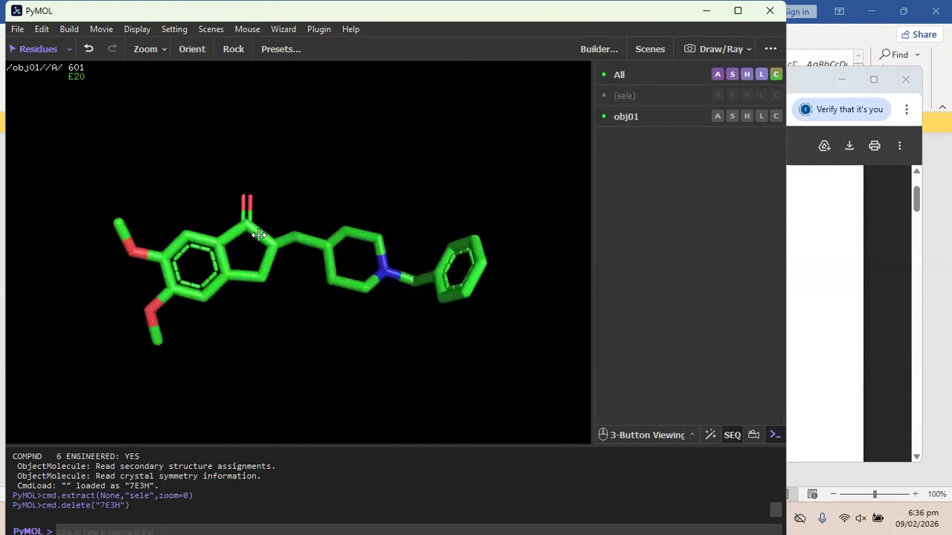
drag(313, 181, 339, 362)
drag(299, 225, 302, 195)
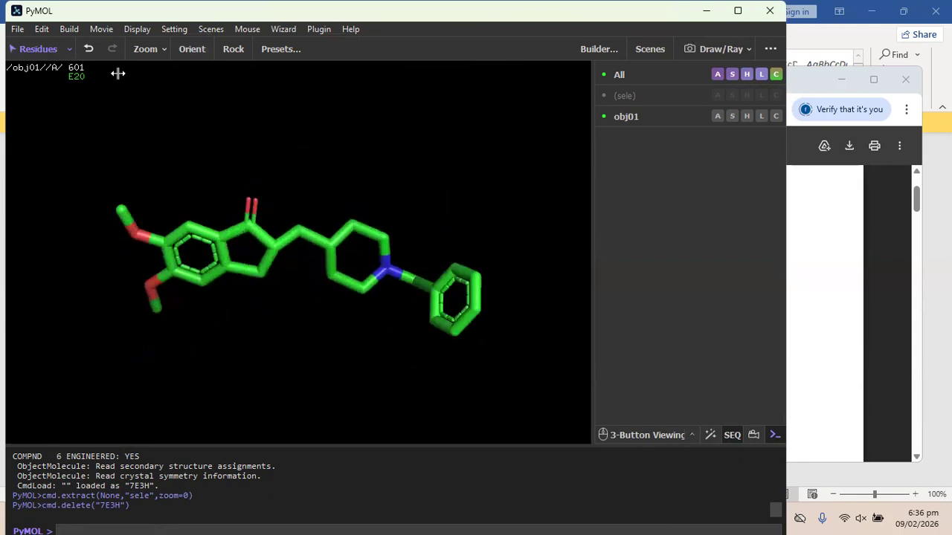
Export the ligand as ligand.pdb in PDB format to the Desktop docking folder.
click(17, 29)
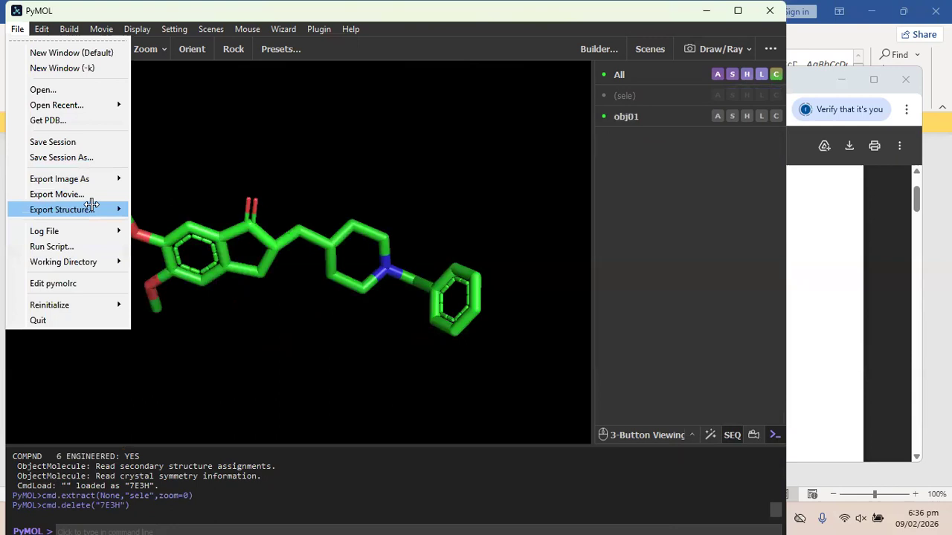
mouse_move(94, 209)
click(176, 209)
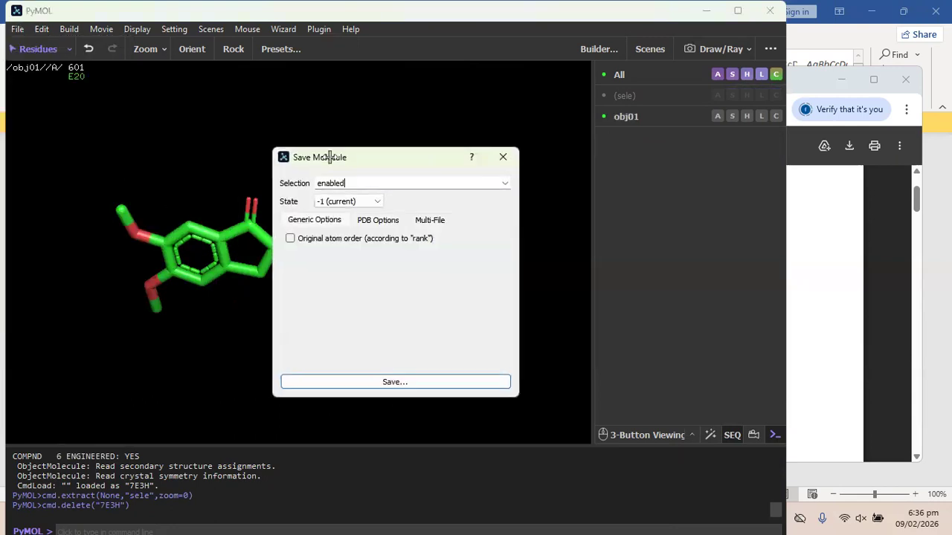
click(374, 383)
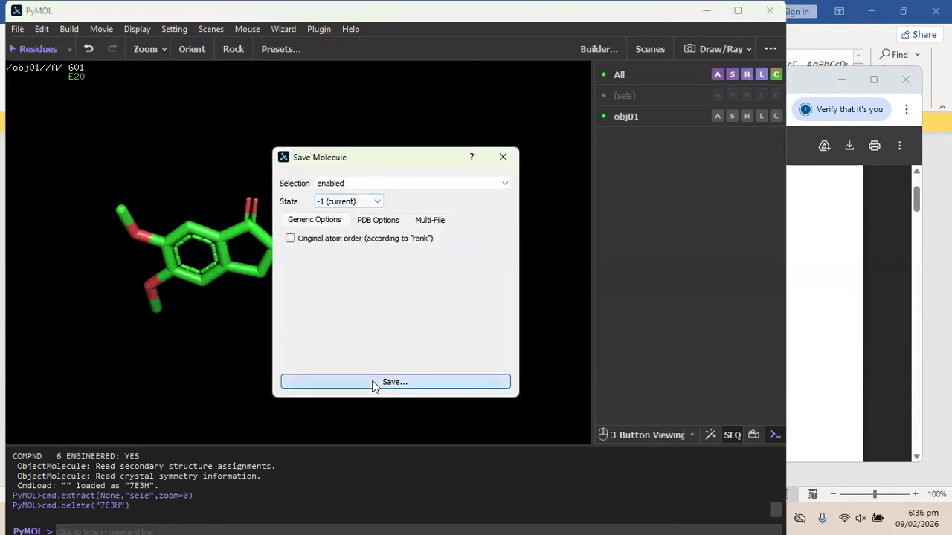
text(ligand)
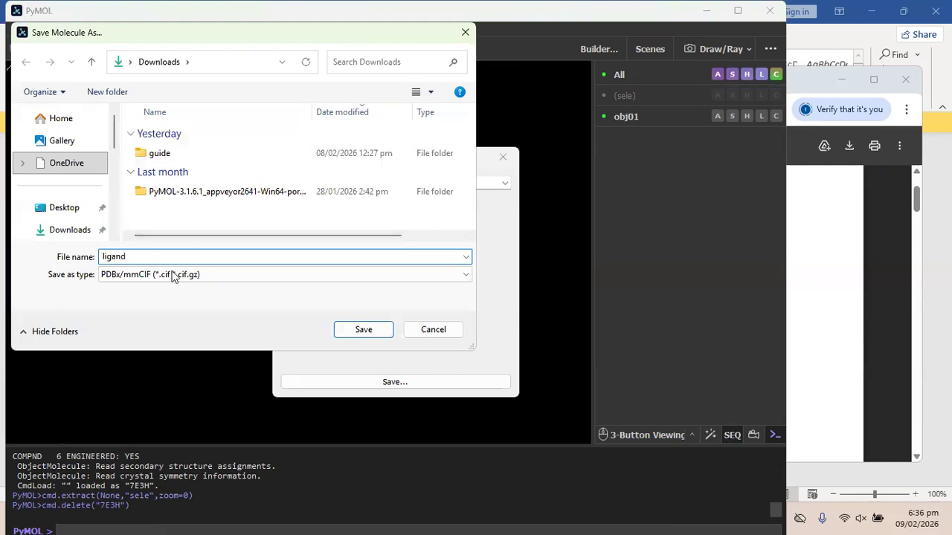
click(219, 277)
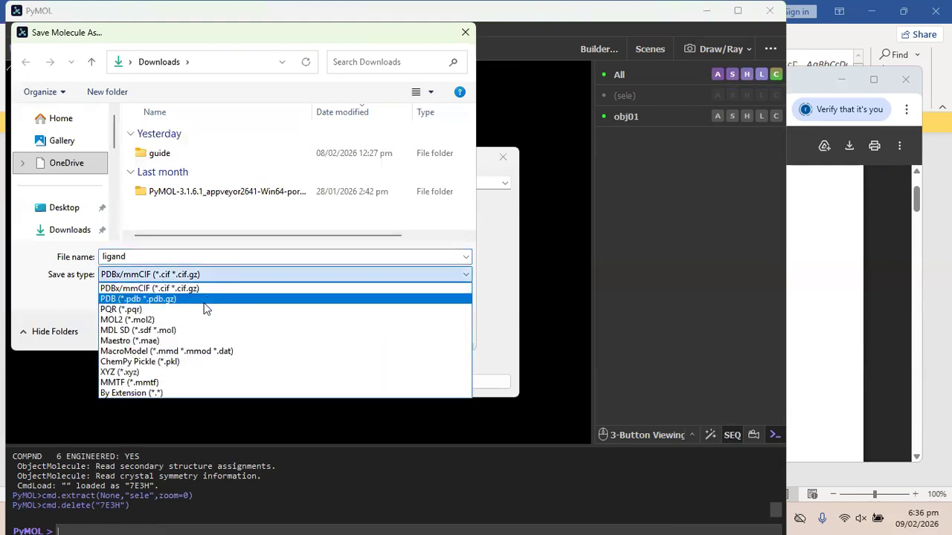
click(174, 253)
click(174, 256)
click(174, 256)
text(.pdb)
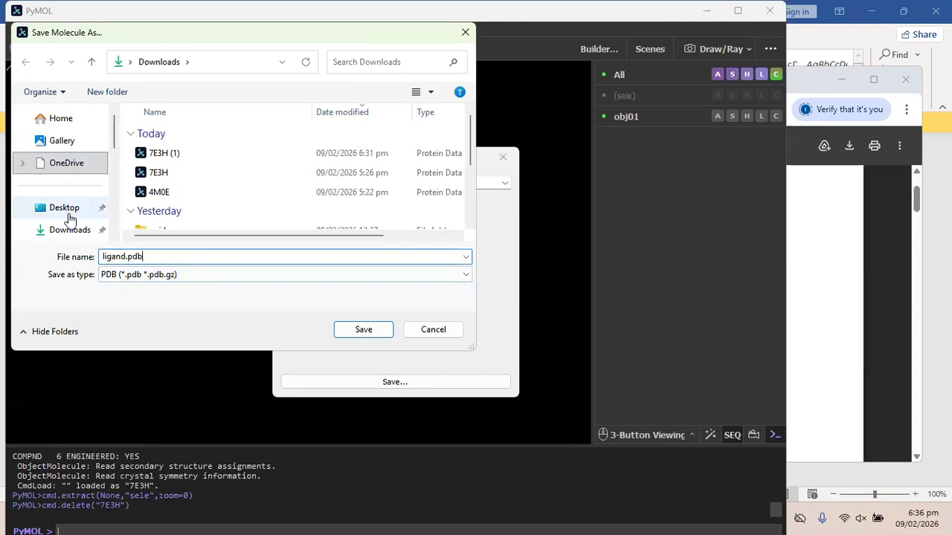
click(69, 214)
double_click(178, 154)
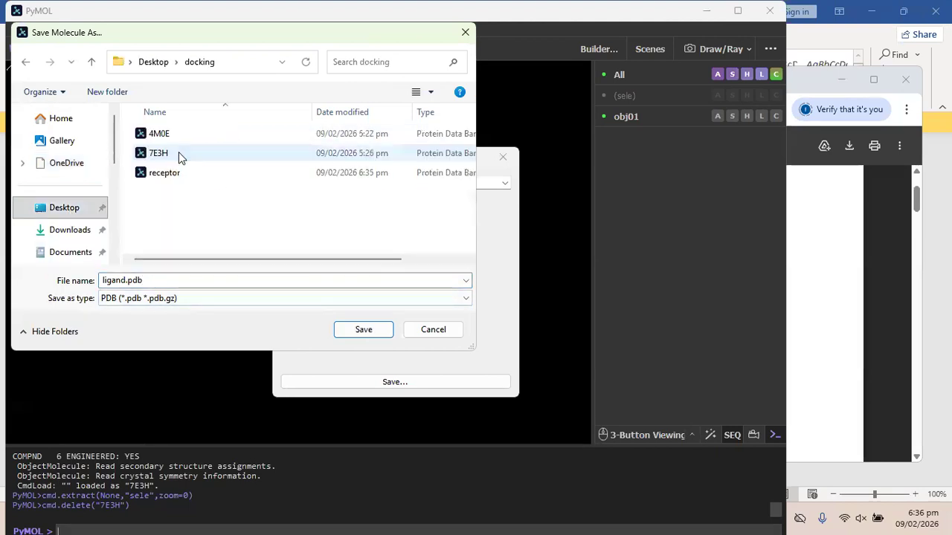
click(346, 332)
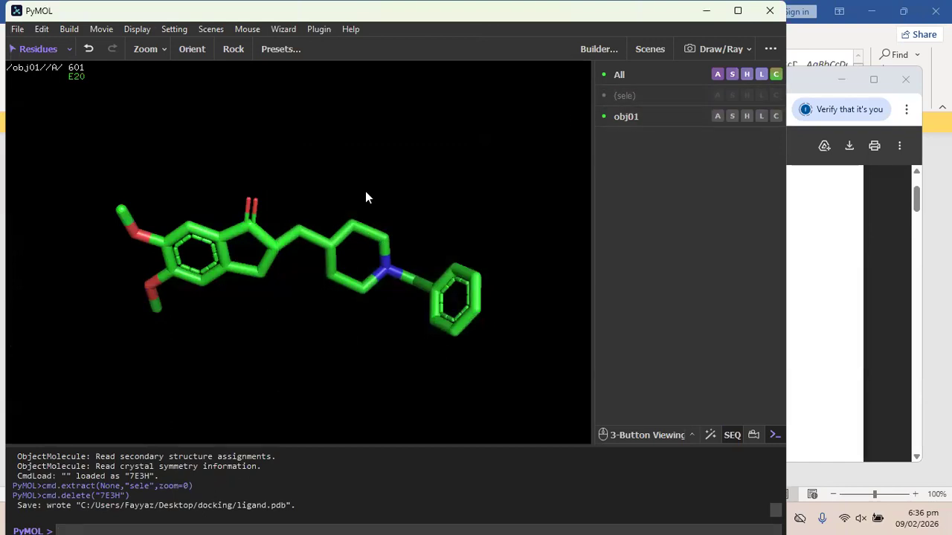
drag(218, 179, 279, 298)
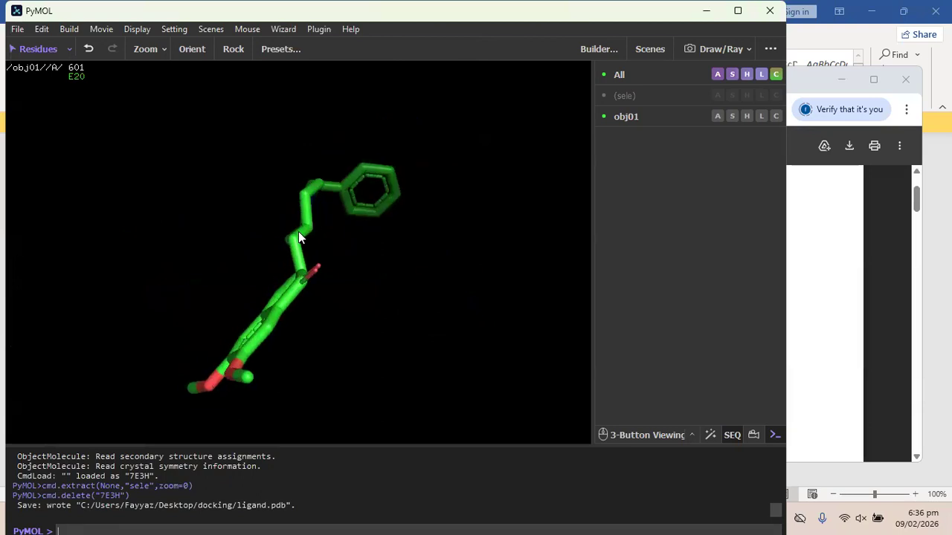
Scroll the tutorial PDF to step 1.2, highlight ADT, and open the Start menu.
click(771, 10)
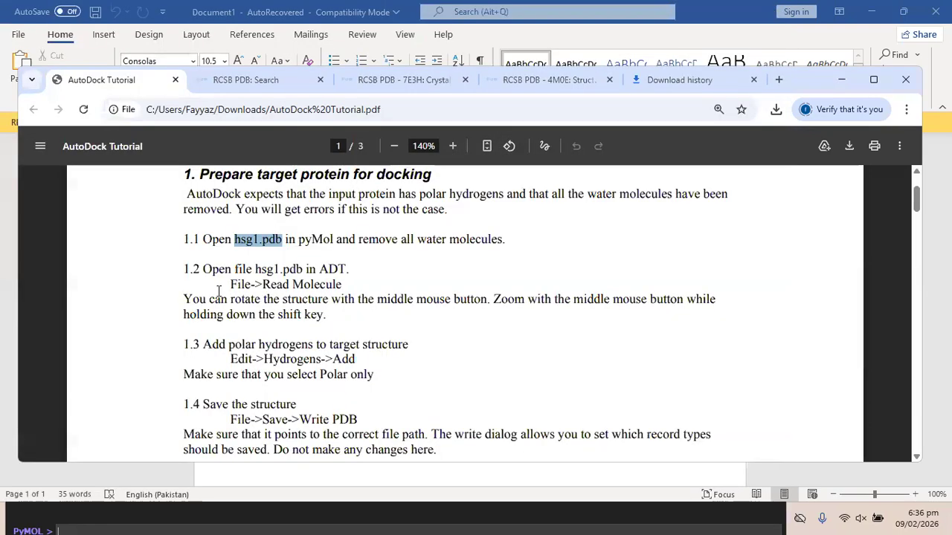
scroll(302, 287, down, 1)
drag(262, 247, 316, 231)
click(331, 247)
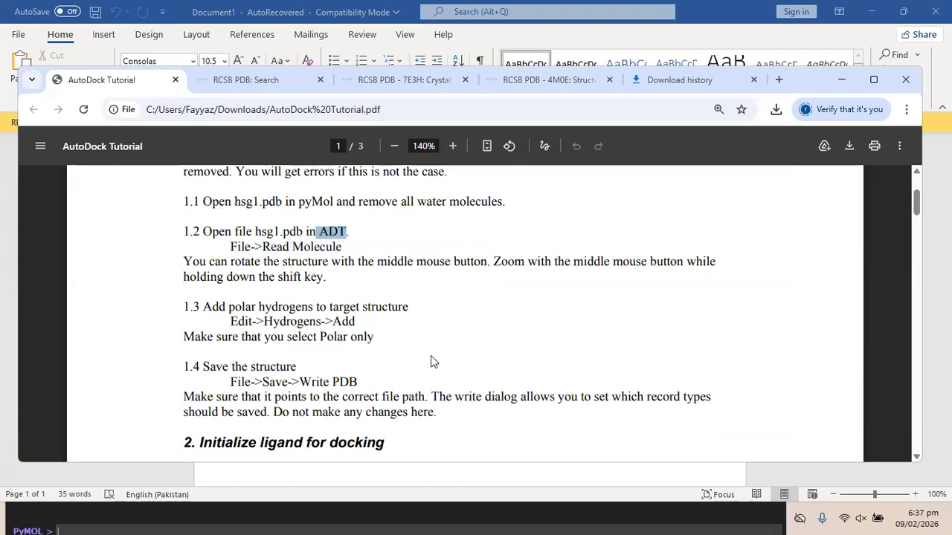
key(super)
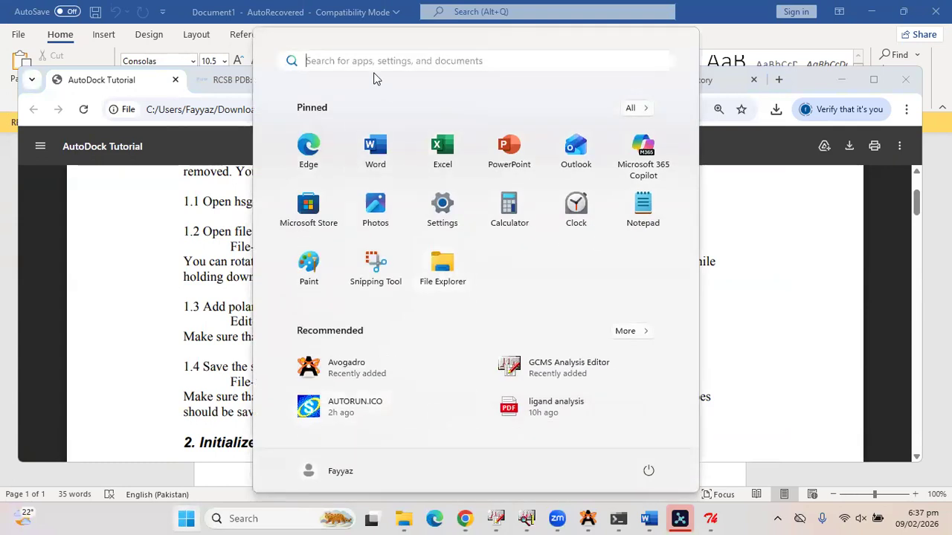
Search 'aut' in Start and launch AutoDockTools-1.5.7.
text(aut)
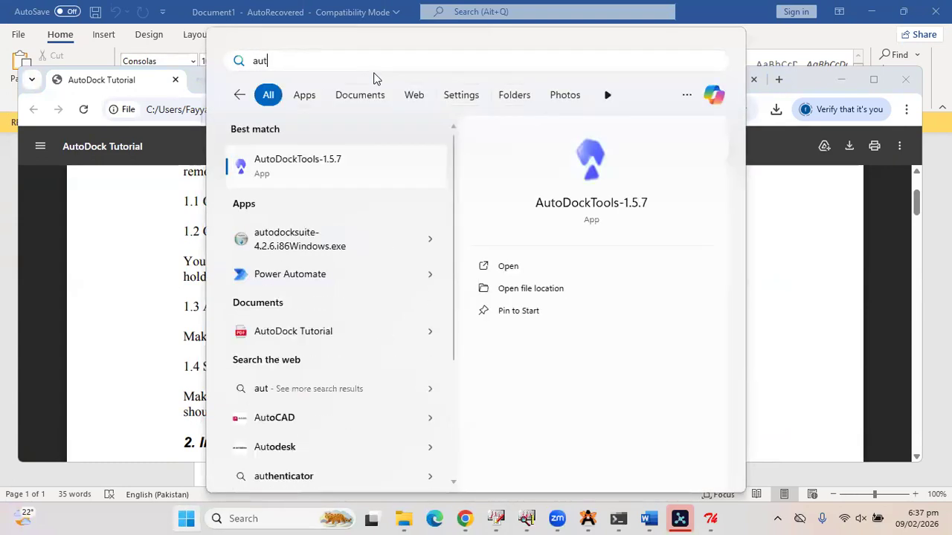
click(312, 171)
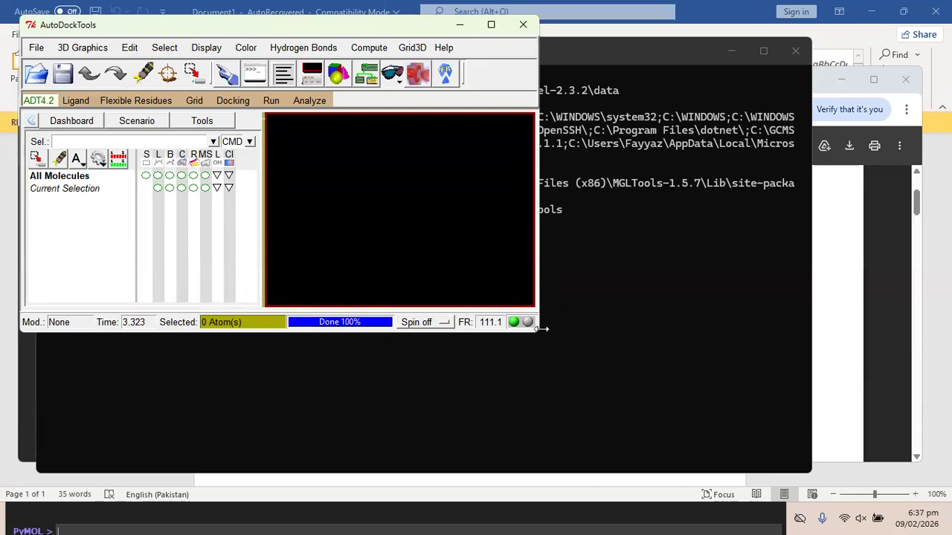
Widen the AutoDockTools window, move it mid-screen, and bring the tutorial PDF forward.
drag(542, 329, 623, 329)
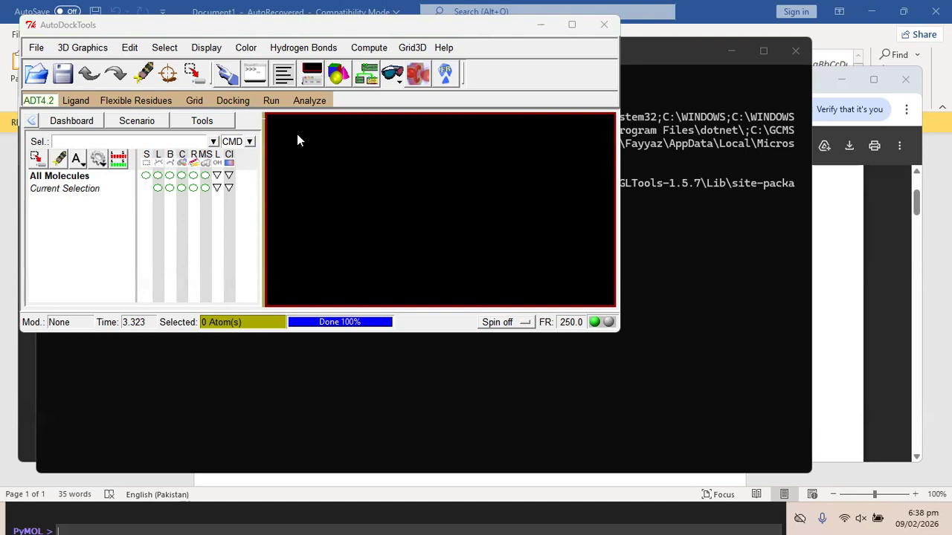
click(30, 26)
click(61, 61)
click(31, 25)
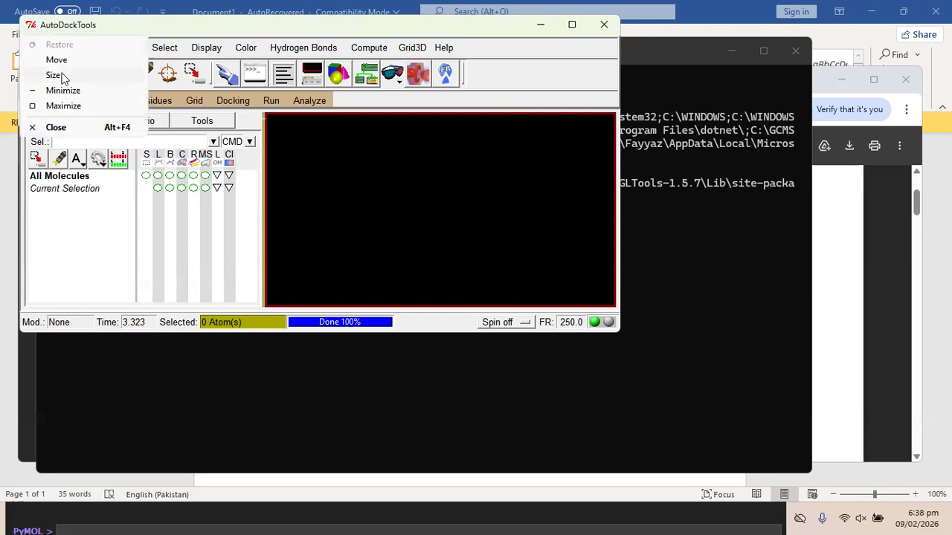
click(57, 60)
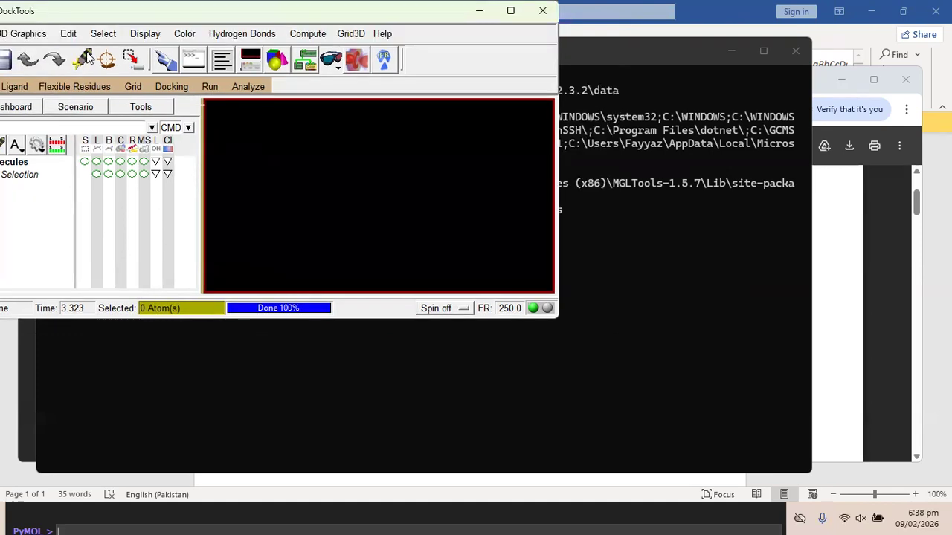
drag(108, 68, 243, 129)
click(28, 145)
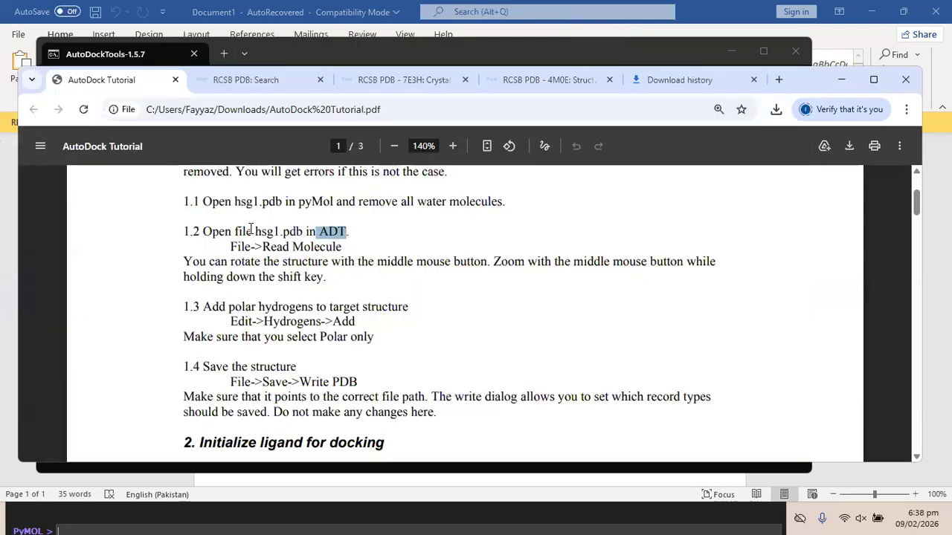
Highlight hsg1.pdb in step 1.2 and rearrange the browser and AutoDockTools windows.
drag(255, 231, 303, 231)
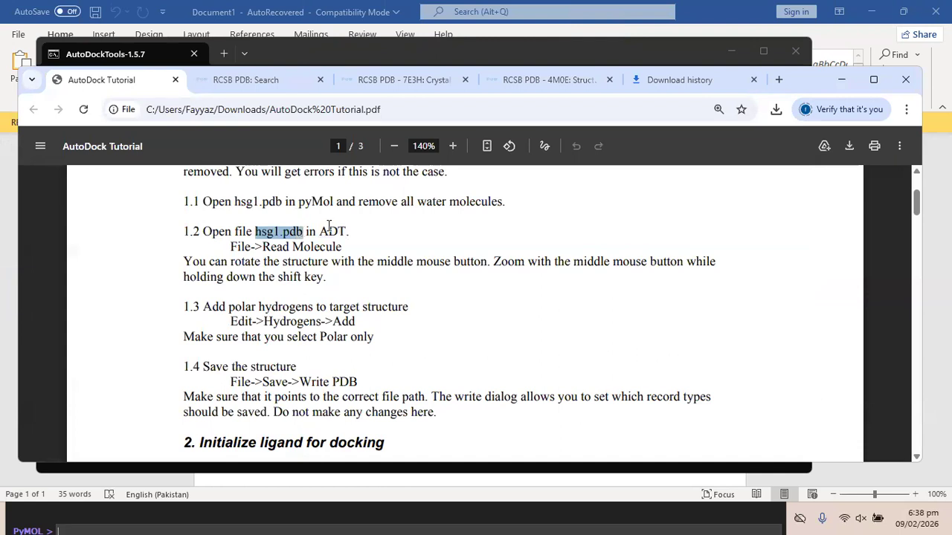
click(329, 226)
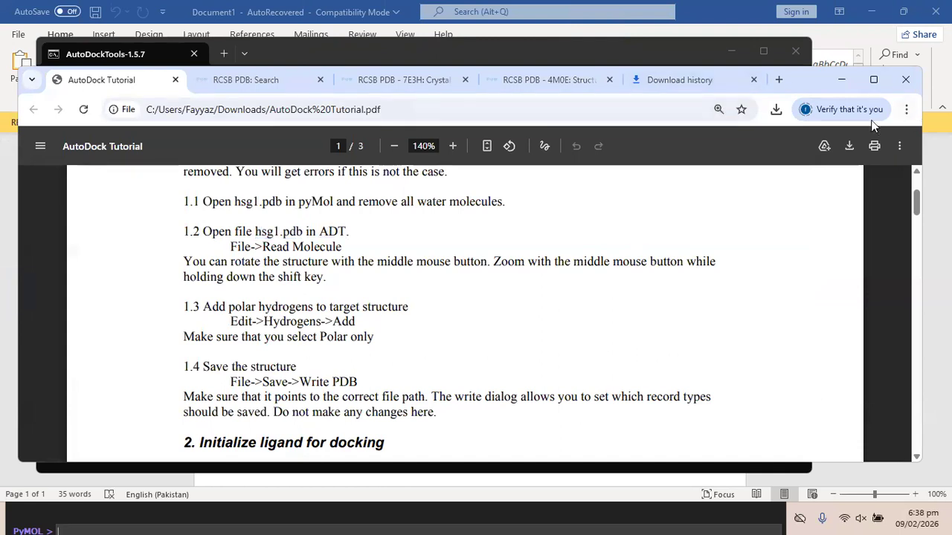
drag(803, 84, 774, 153)
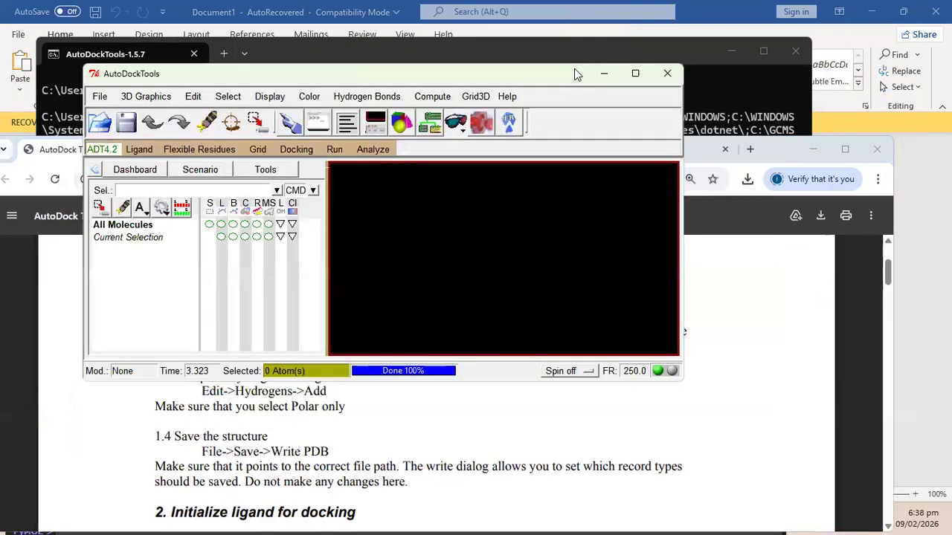
drag(574, 68, 546, 33)
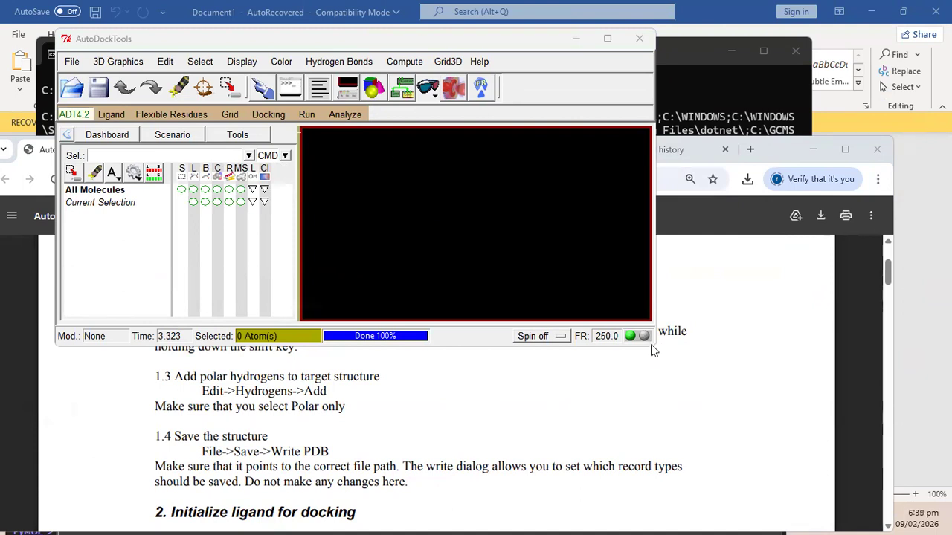
click(443, 250)
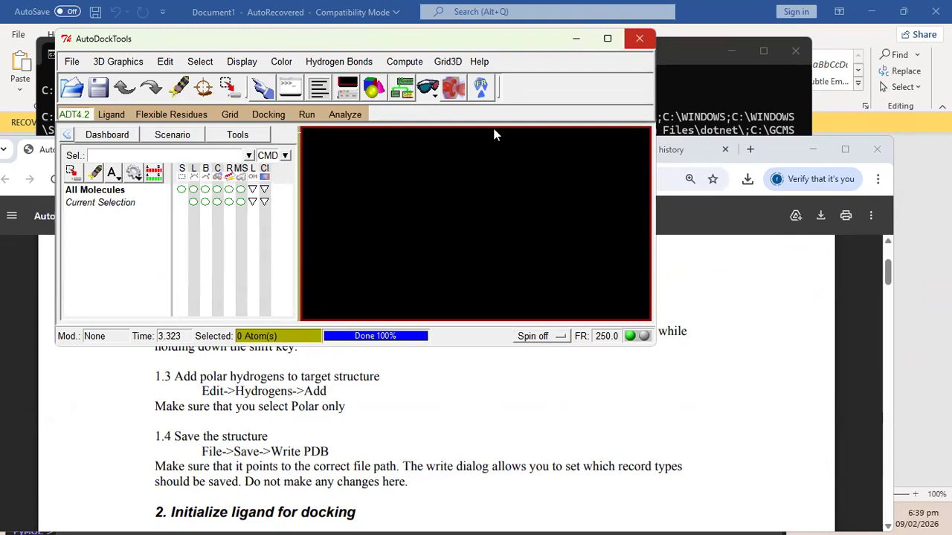
Enlarge AutoDockTools to full height, scroll the tutorial PDF, and minimize the browser.
click(546, 519)
scroll(568, 255, down, 5)
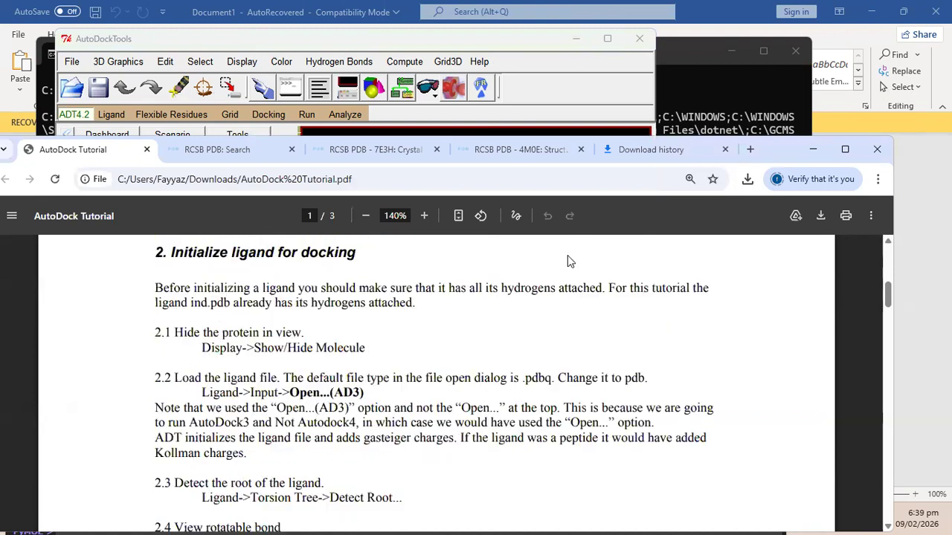
key(alt+Tab)
key(alt+Tab)
key(alt+Tab)
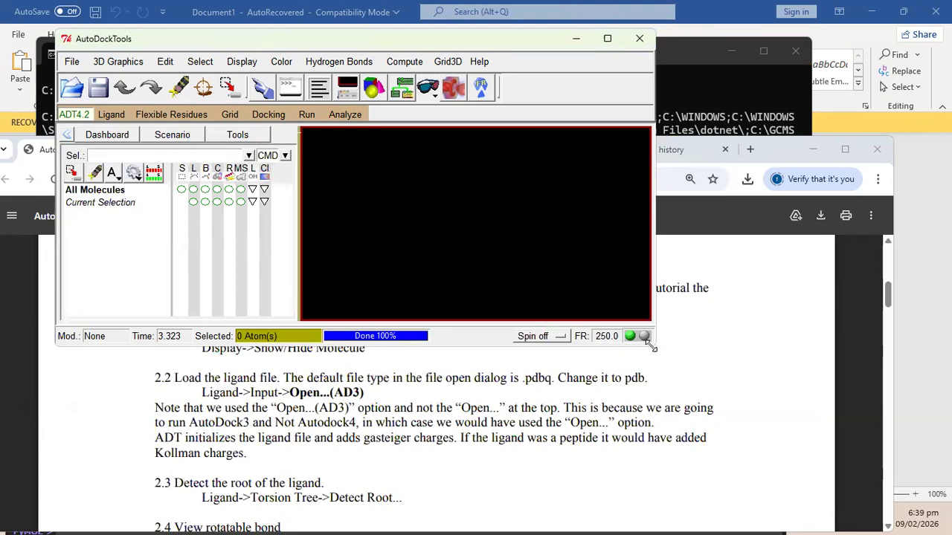
drag(651, 347, 821, 513)
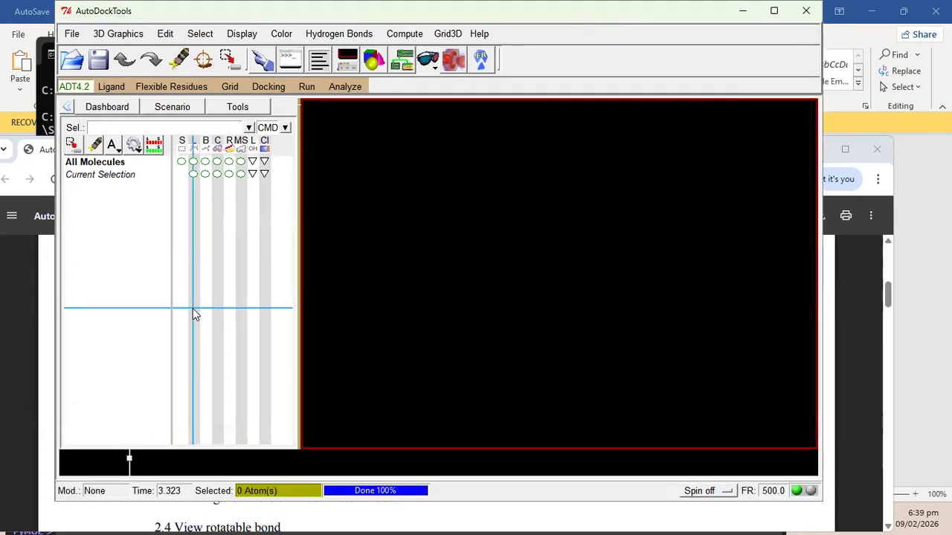
click(48, 285)
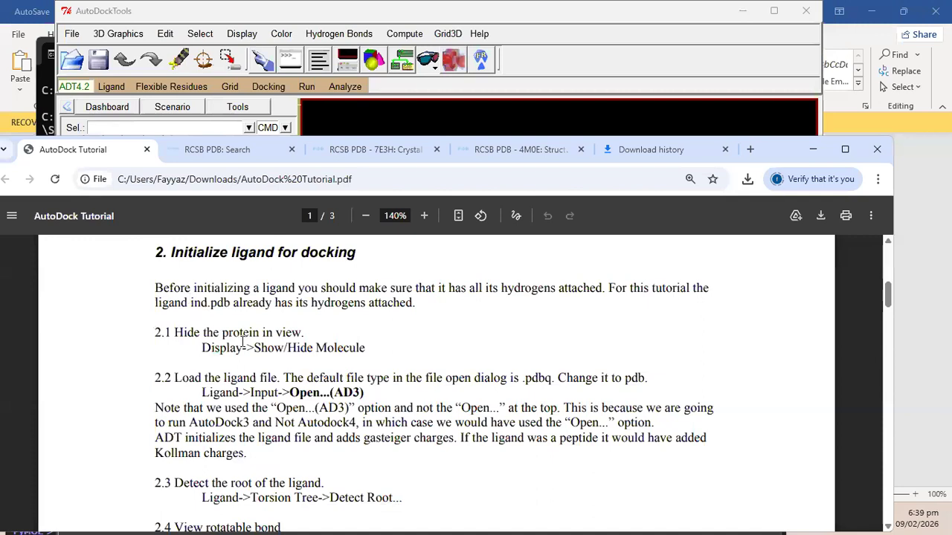
scroll(243, 341, up, 8)
scroll(243, 340, down, 1)
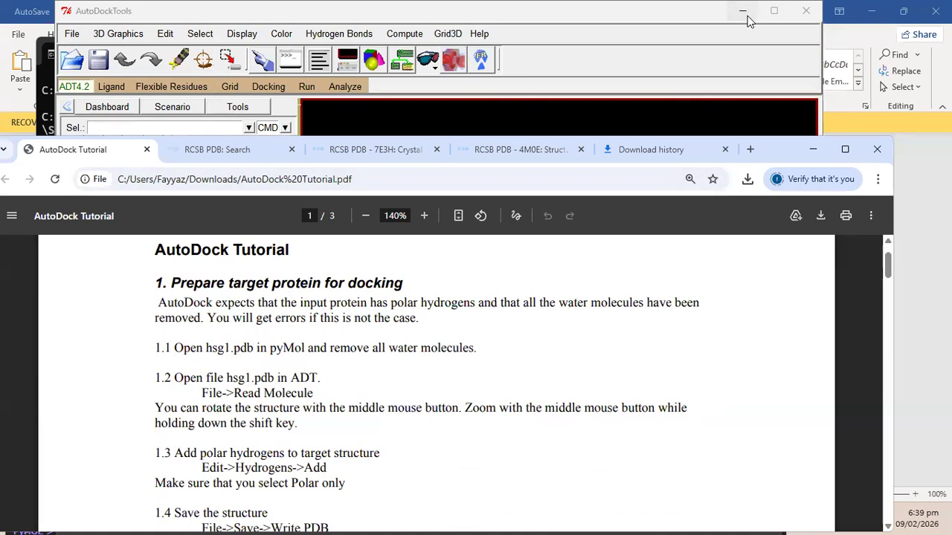
click(814, 148)
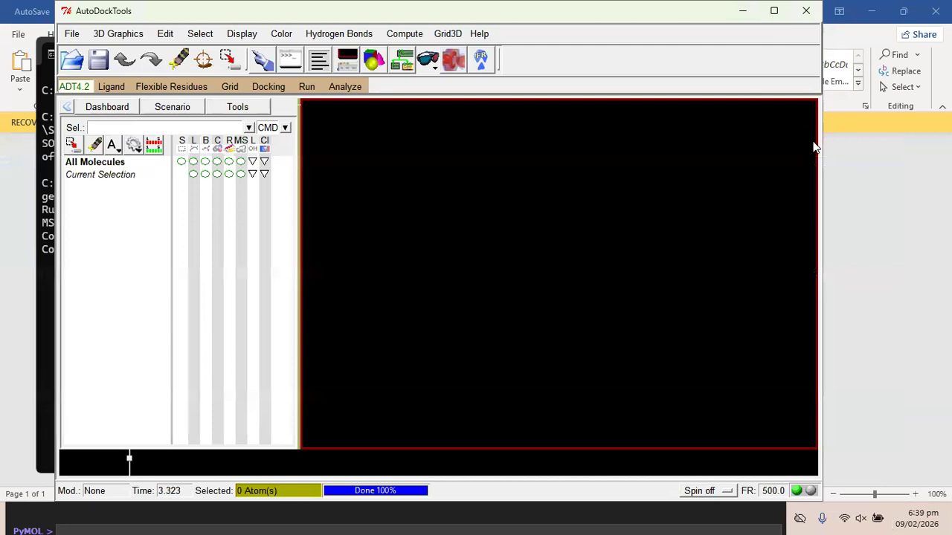
Open the user Preferences and read the Startup Directory help note.
click(72, 34)
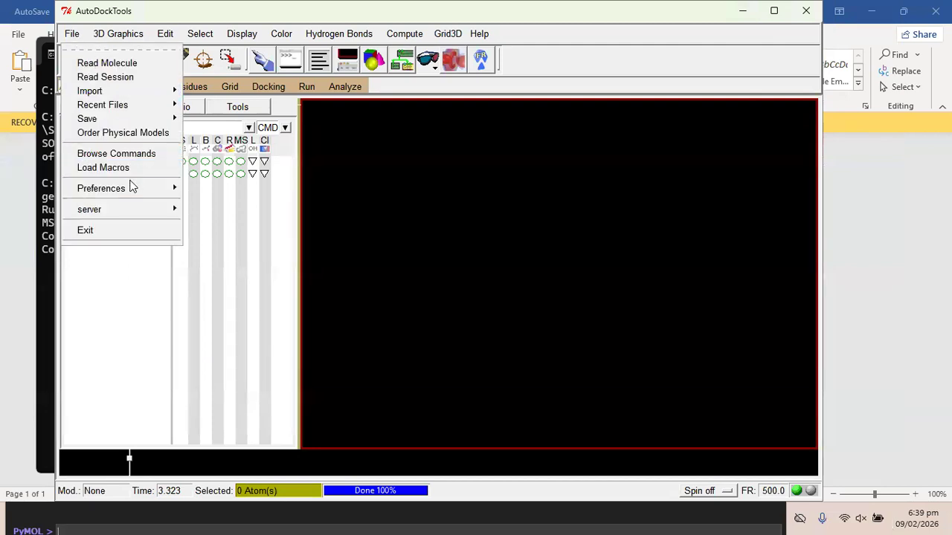
mouse_move(130, 188)
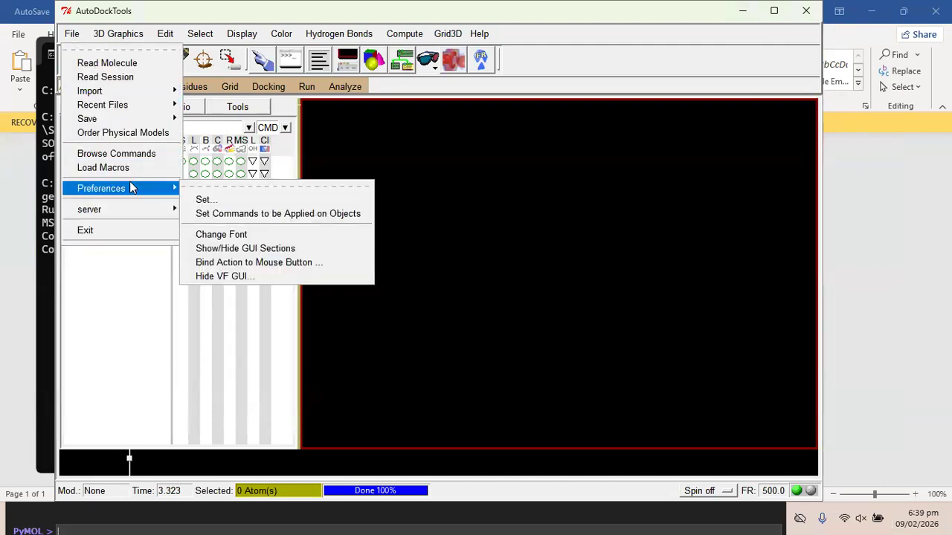
click(220, 200)
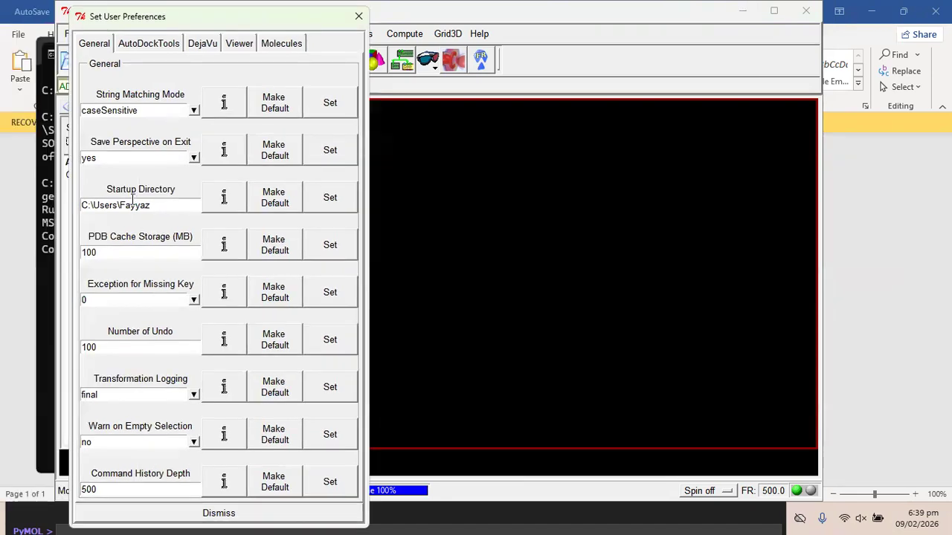
click(167, 205)
click(223, 199)
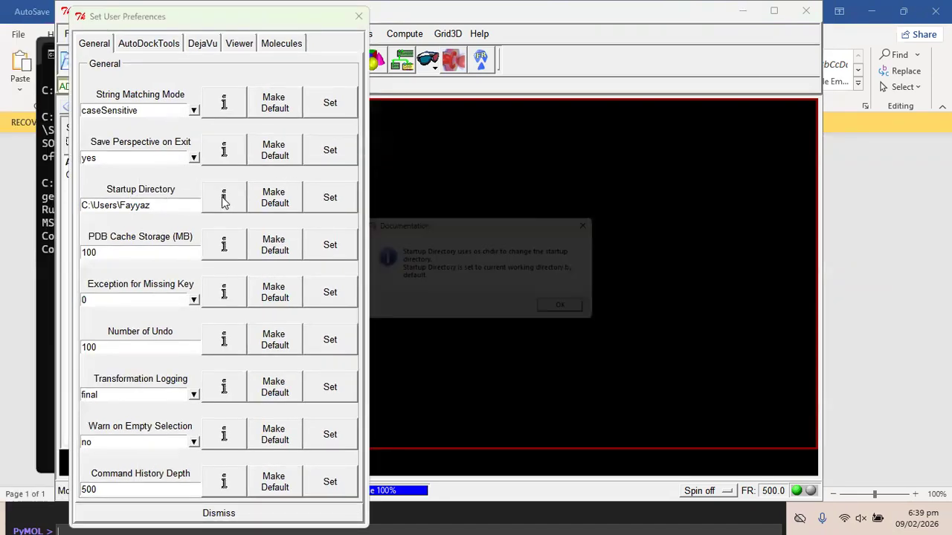
click(565, 311)
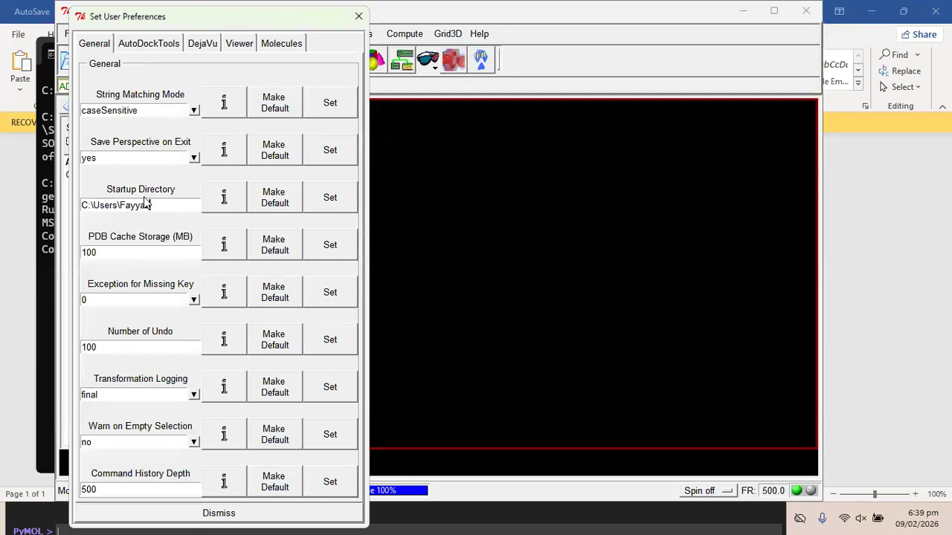
click(166, 202)
Set the Startup Directory to the copied Desktop docking folder path and dismiss preferences.
key(alt+Tab)
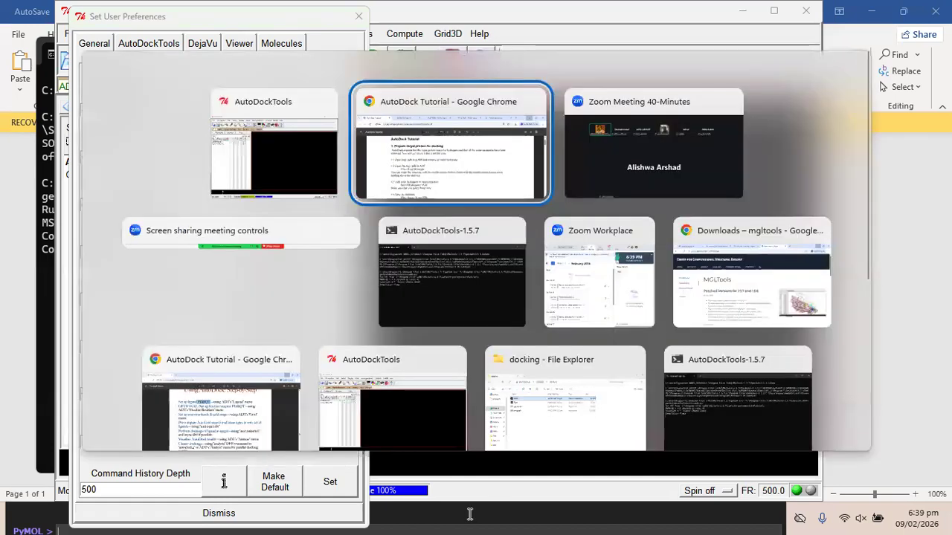
key(alt+Tab)
key(alt+Tab)
key(alt+Tab)
key(alt+Tab)
key(alt+Tab)
key(alt+Tab)
key(alt+Tab)
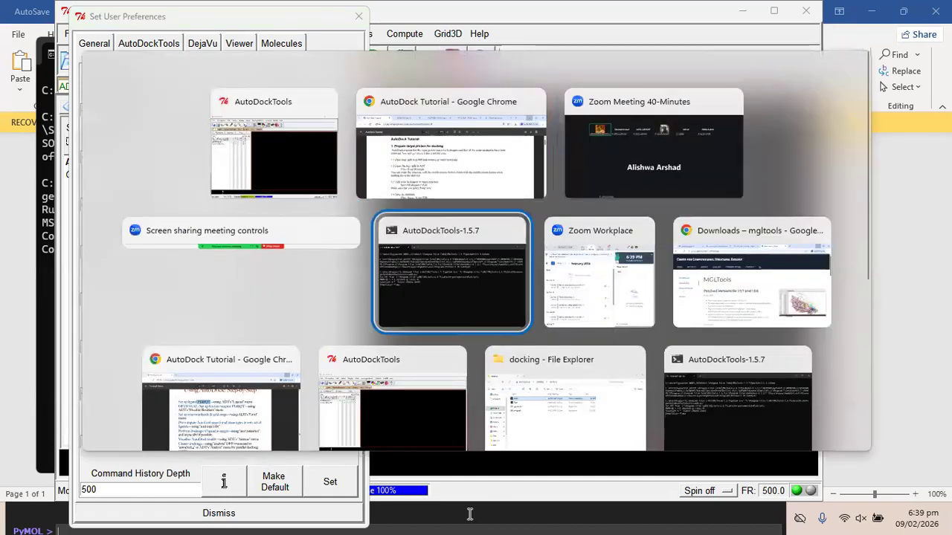
key(alt+Tab)
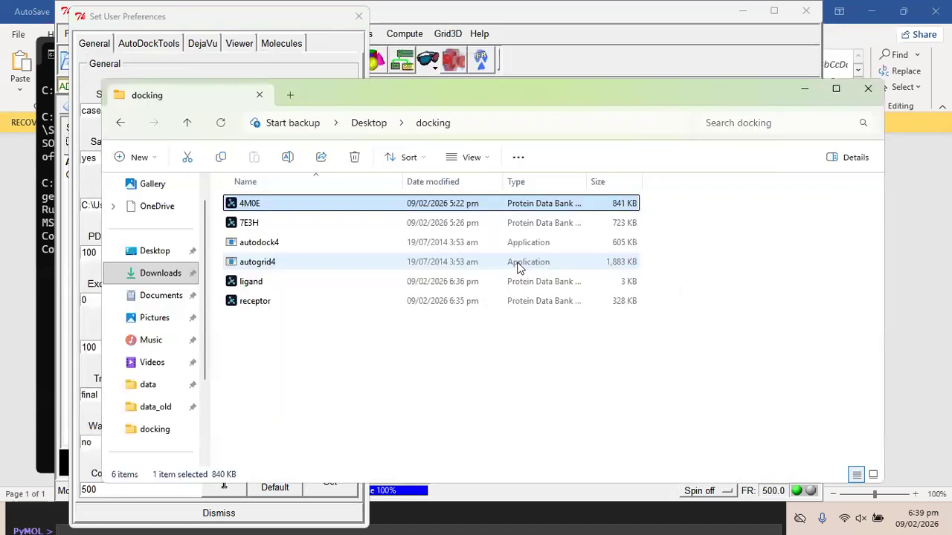
click(517, 122)
key(ctrl+c)
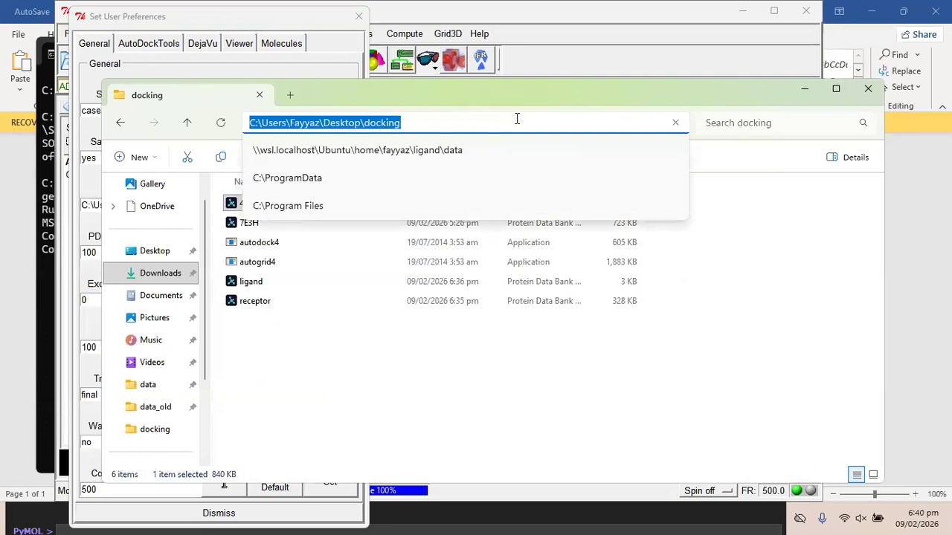
click(227, 23)
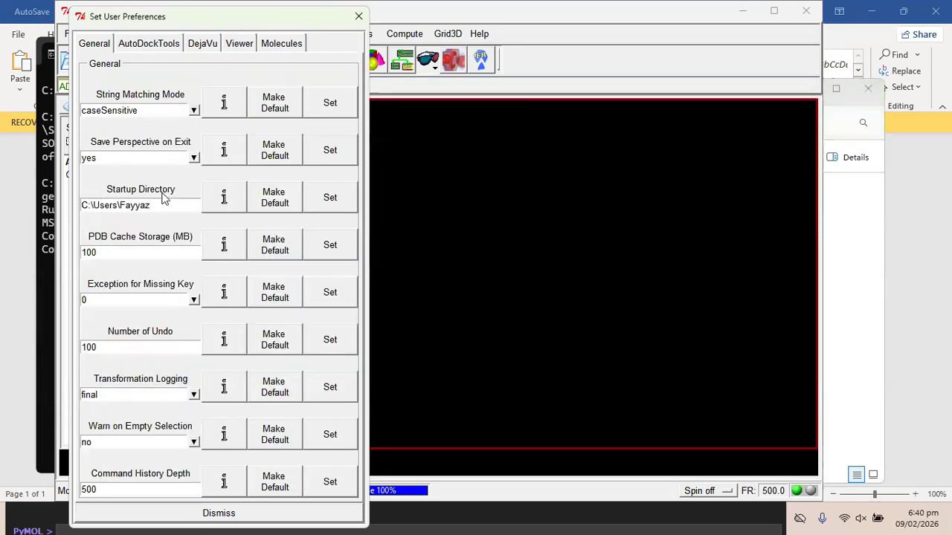
drag(153, 206, 69, 212)
key(ctrl+v)
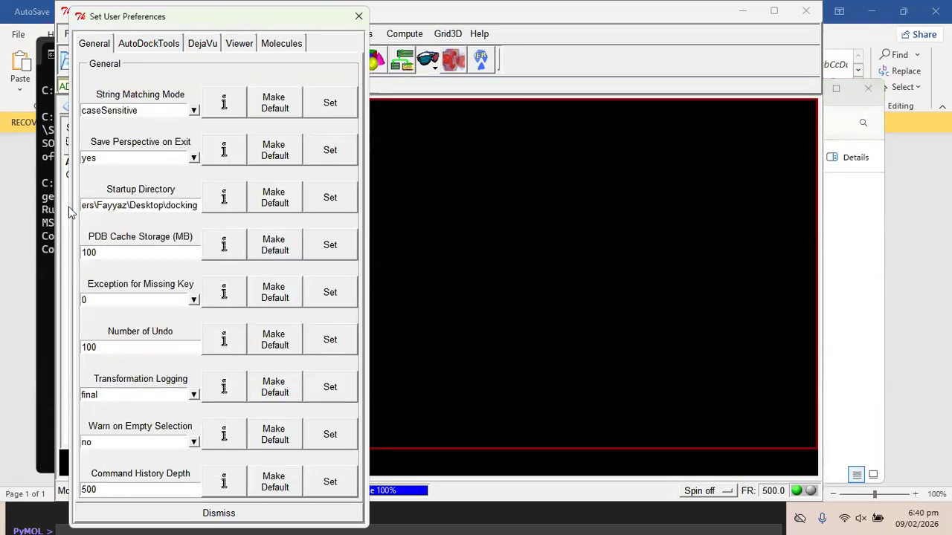
click(333, 200)
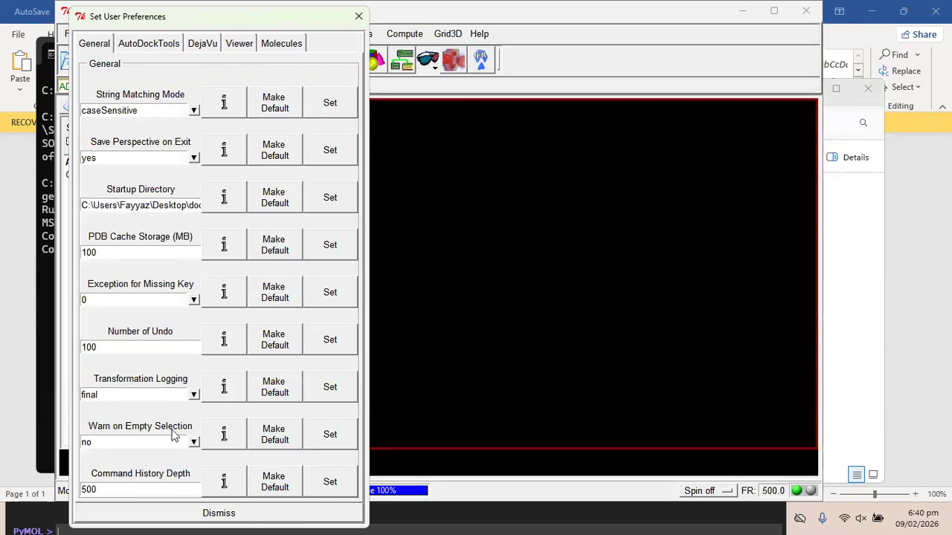
click(219, 515)
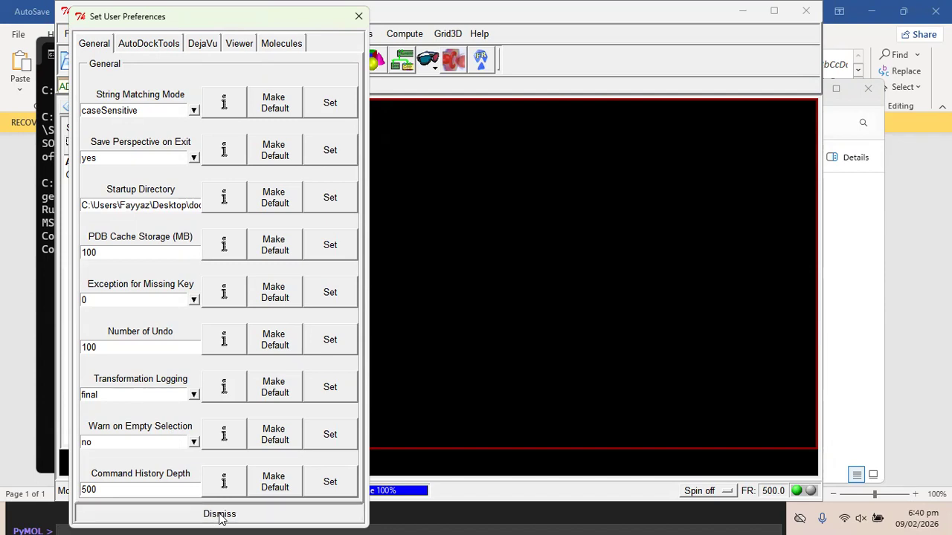
click(71, 35)
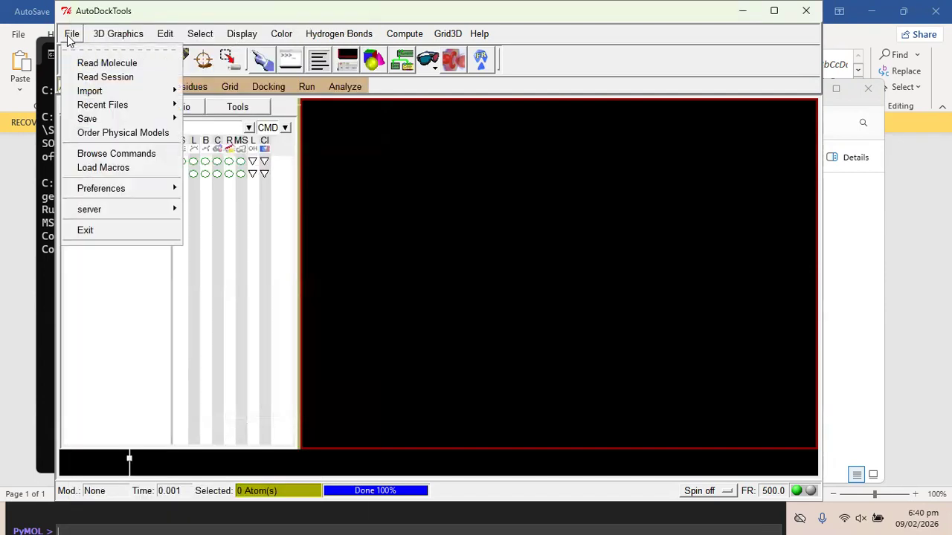
Read the receptor file into AutoDockTools and rotate it to inspect.
click(104, 65)
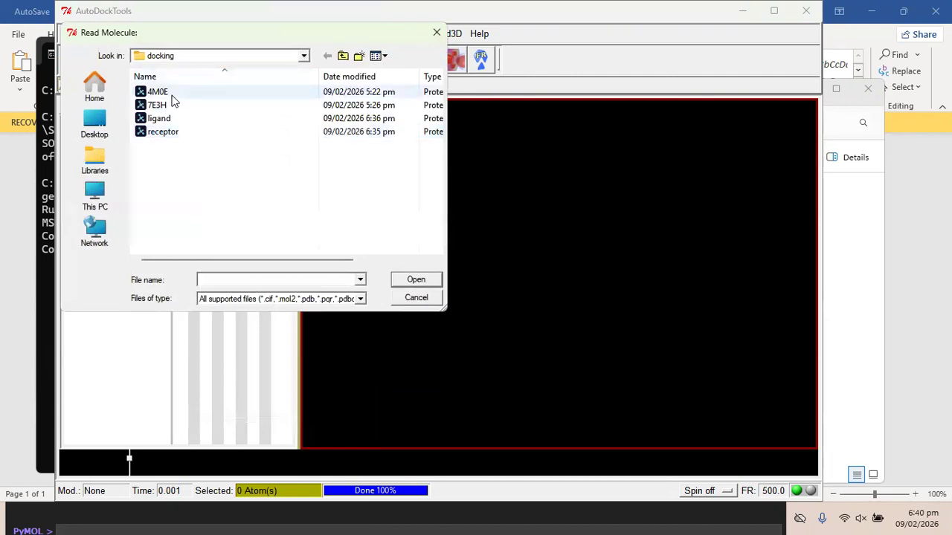
double_click(162, 133)
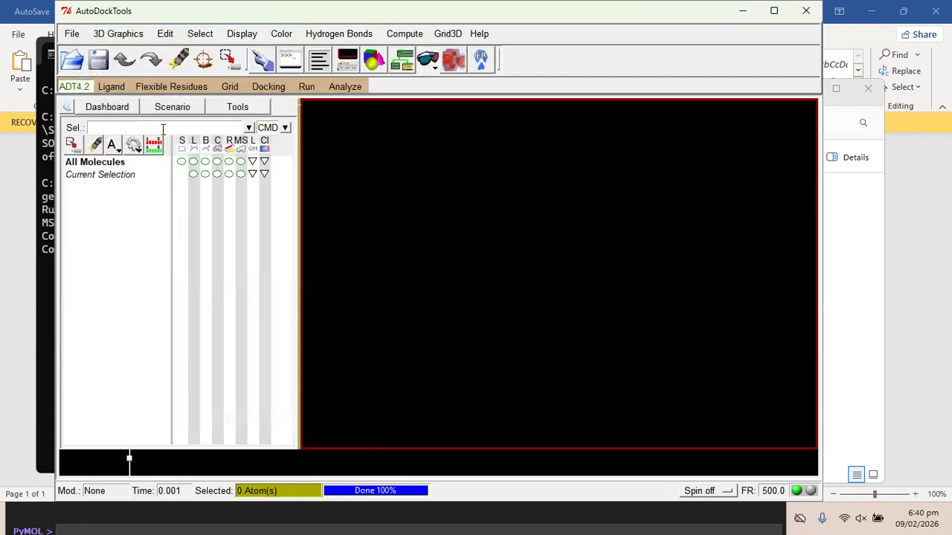
drag(597, 230, 527, 283)
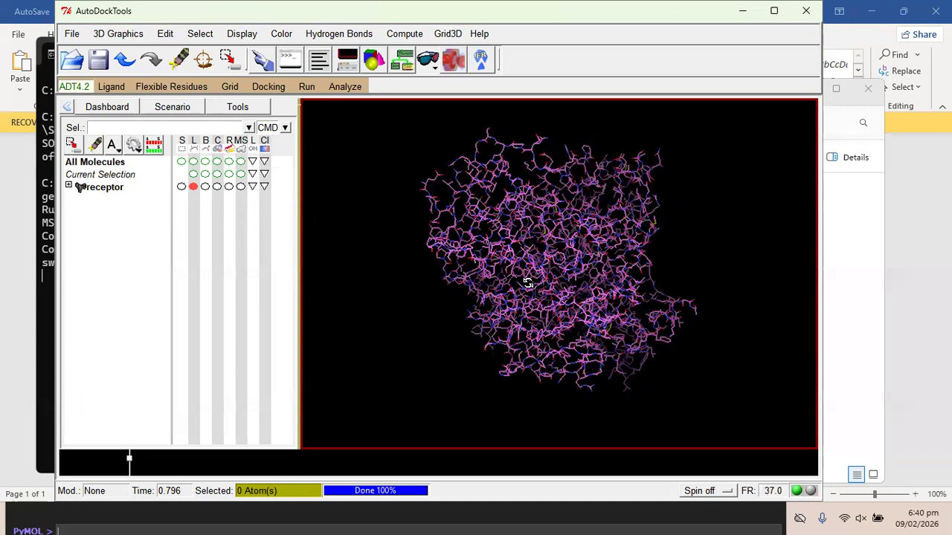
Expand and collapse the receptor's chain A tree, turn the model, then switch to the tutorial PDF.
click(69, 186)
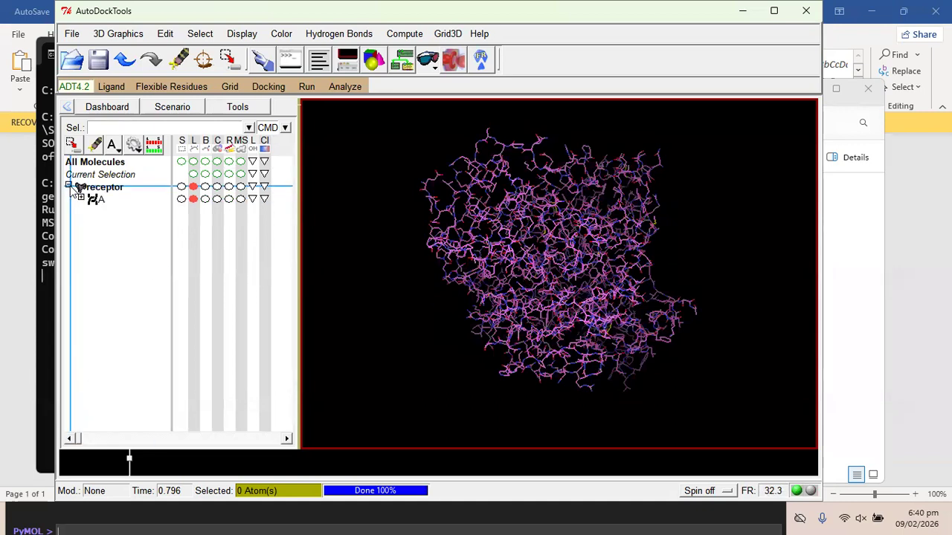
click(80, 197)
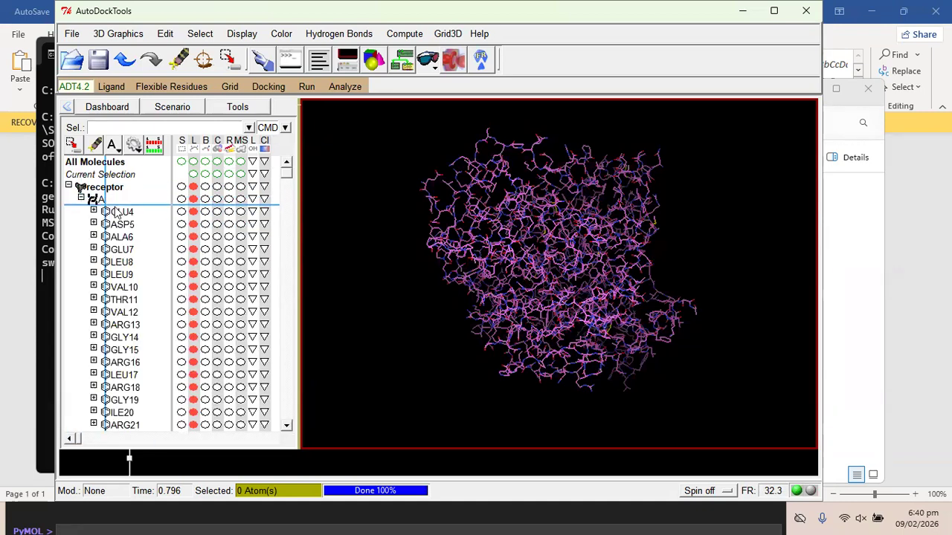
click(68, 186)
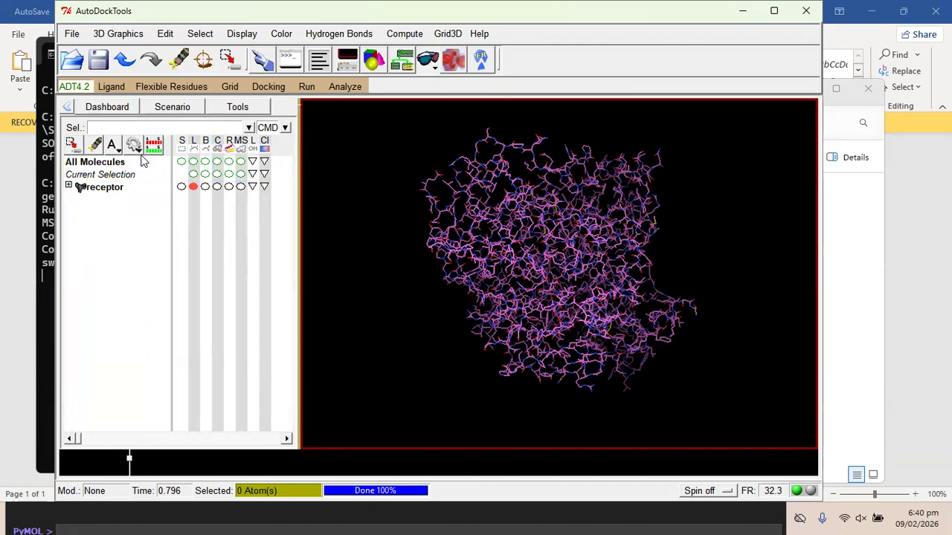
click(67, 186)
click(81, 199)
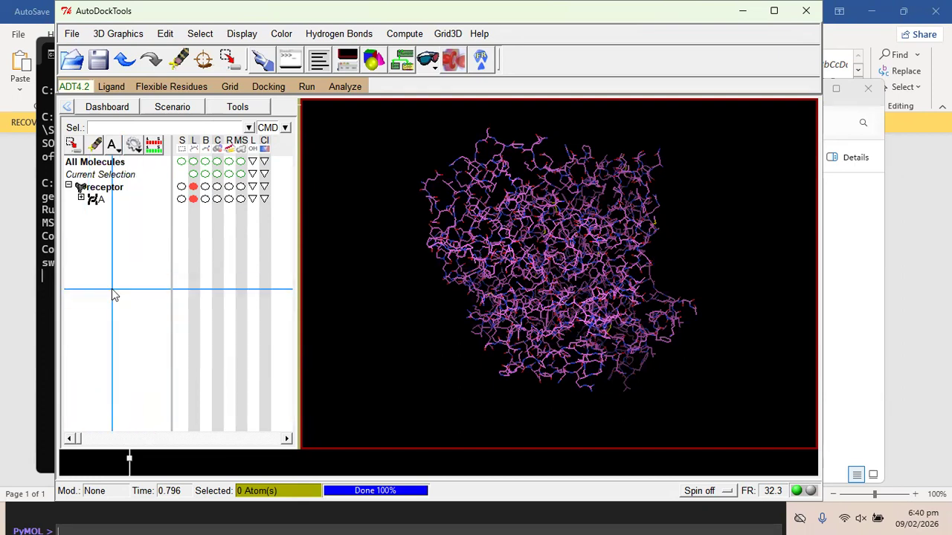
middle_drag(530, 272, 542, 215)
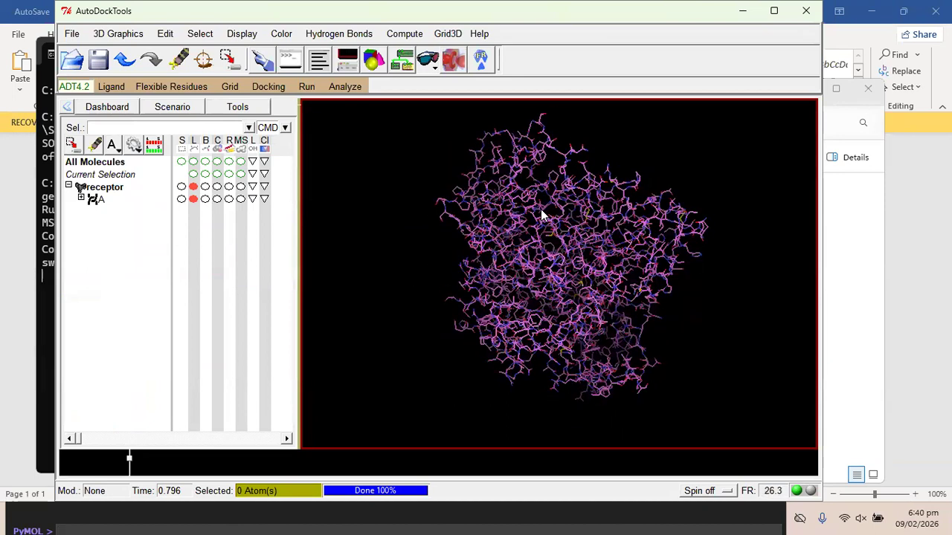
key(alt+Tab)
key(alt+Tab)
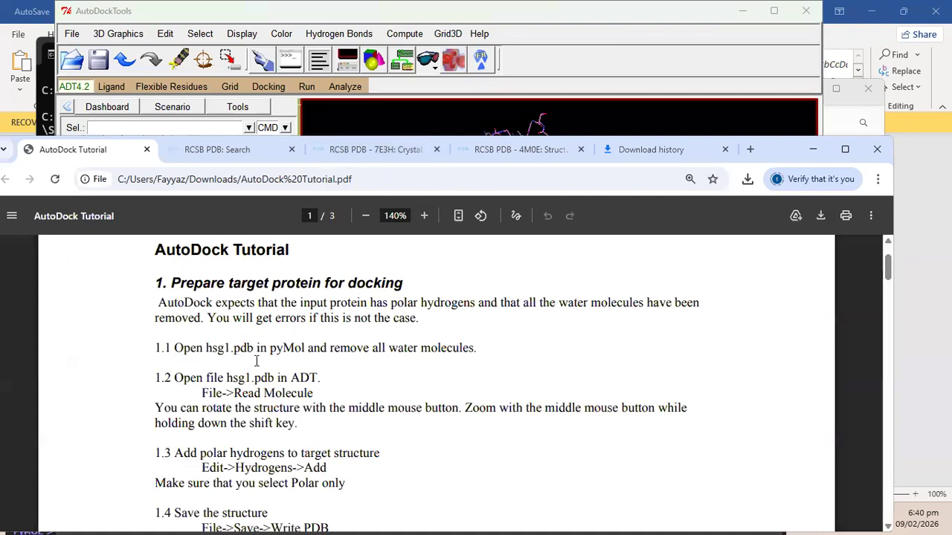
Read the tutorial down to step 1.3, highlighting 'Edit->Hydrogens->Add', then return to AutoDockTools.
scroll(256, 361, down, 1)
drag(170, 331, 374, 342)
click(284, 366)
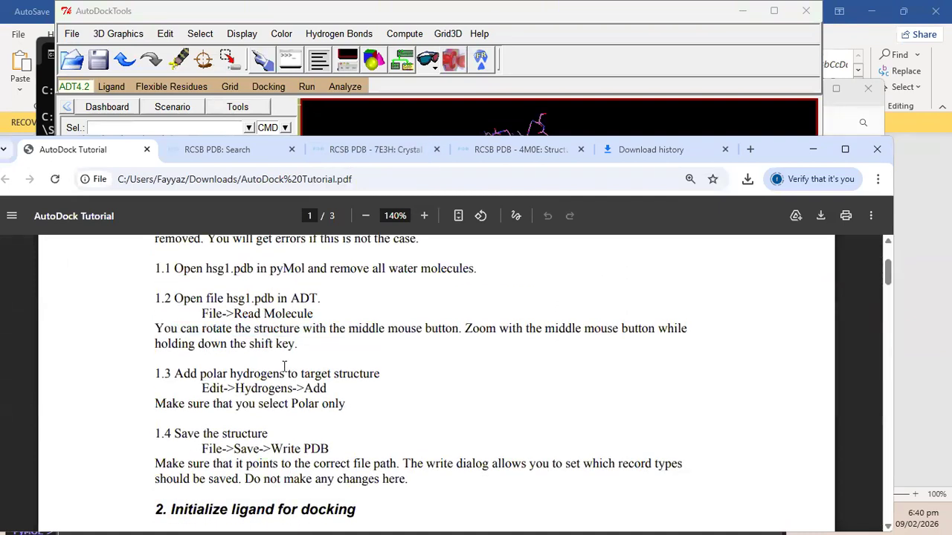
scroll(284, 366, down, 1)
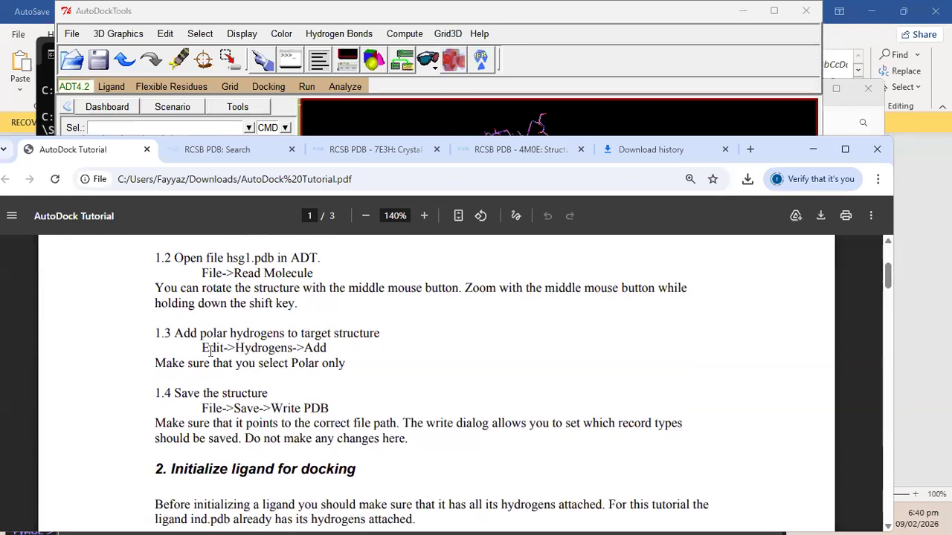
drag(204, 351, 325, 348)
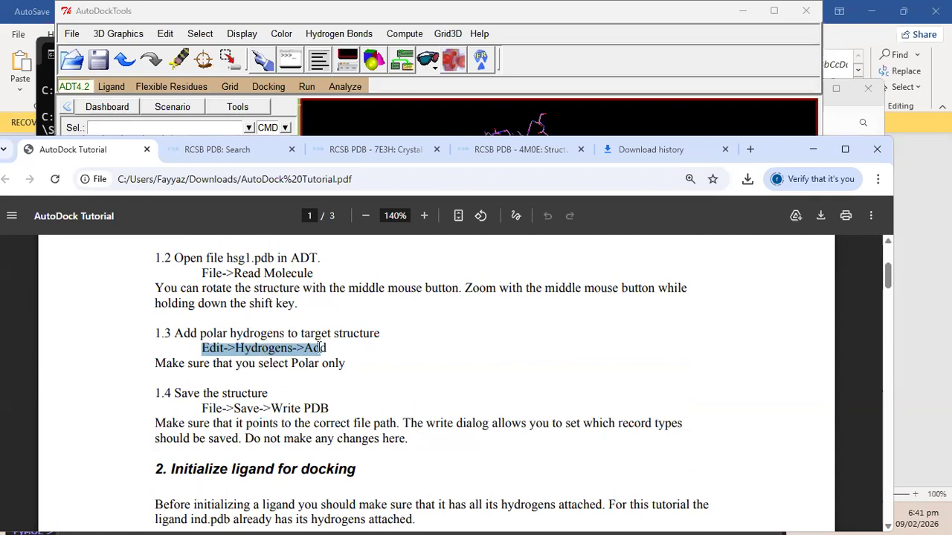
click(348, 124)
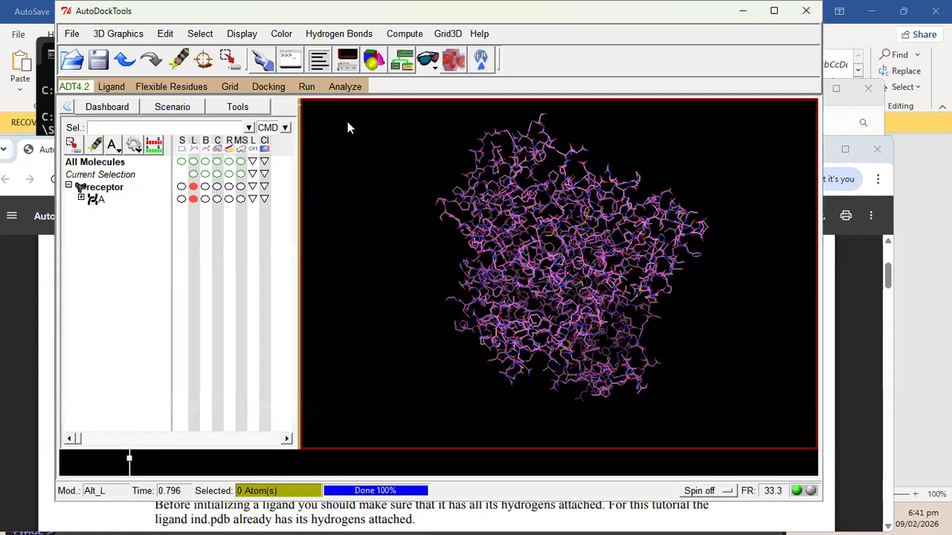
Narrow the AutoDockTools window from both its right and left edges.
mouse_move(767, 16)
drag(821, 8, 739, 9)
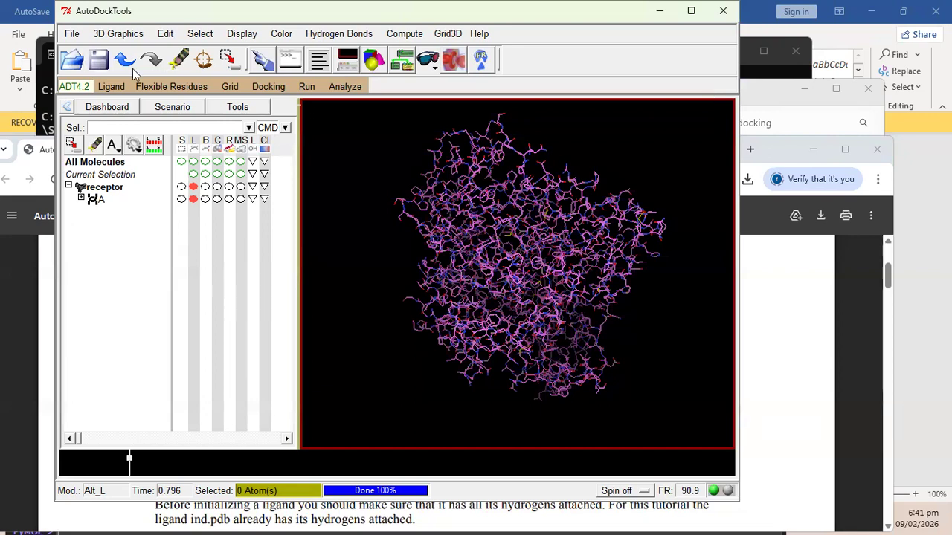
drag(56, 79, 111, 80)
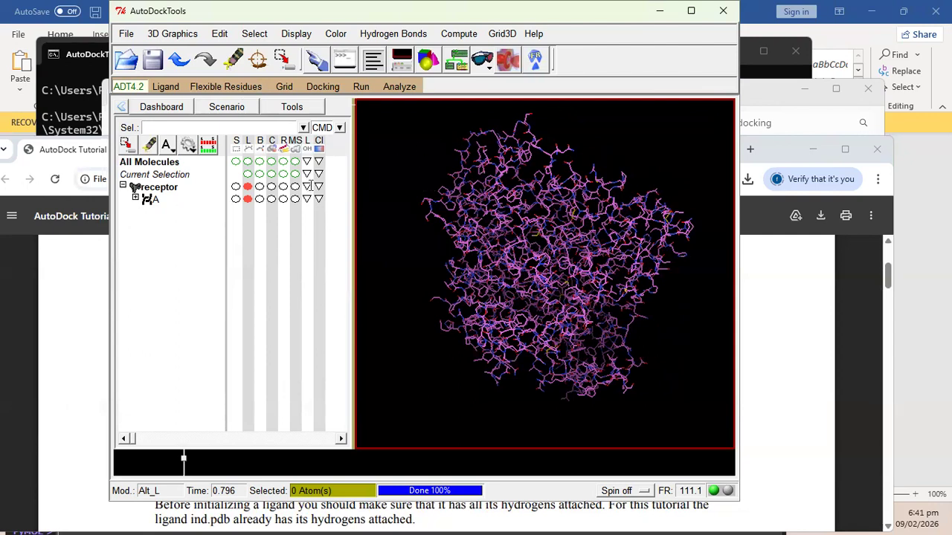
Check the tutorial window and the system menu, then make AutoDockTools active again.
key(alt+Tab)
key(alt+Tab)
key(alt+space)
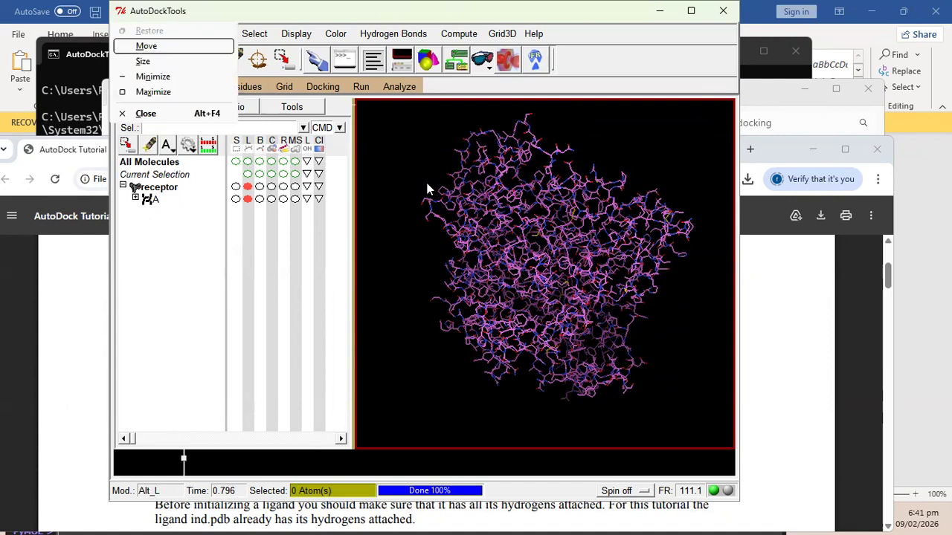
key(Escape)
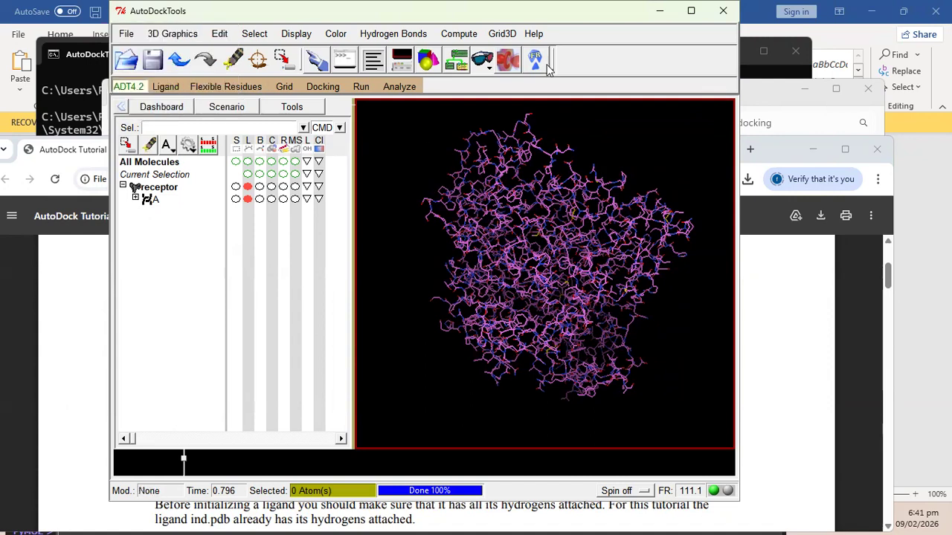
key(alt+Tab)
click(645, 92)
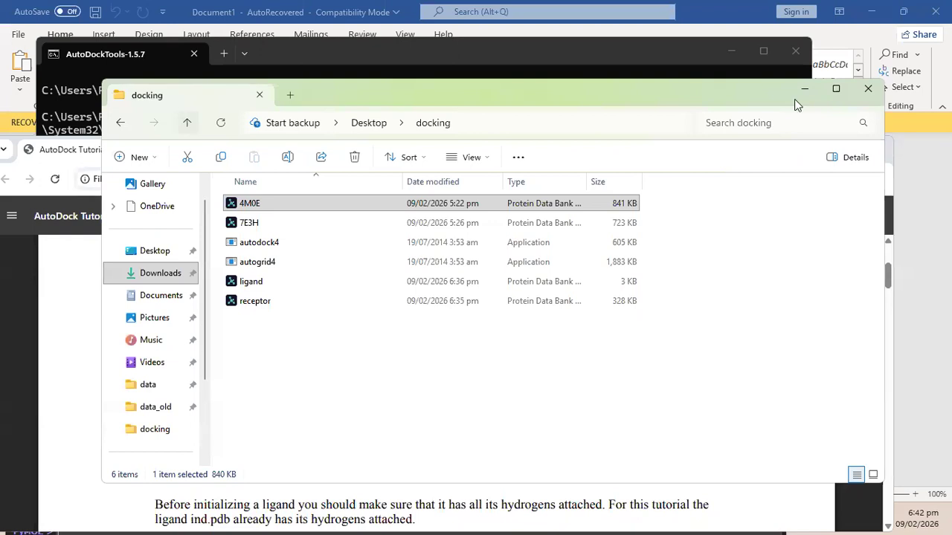
Nudge the docking folder window while checking the receptor and ligand files.
drag(805, 91, 810, 84)
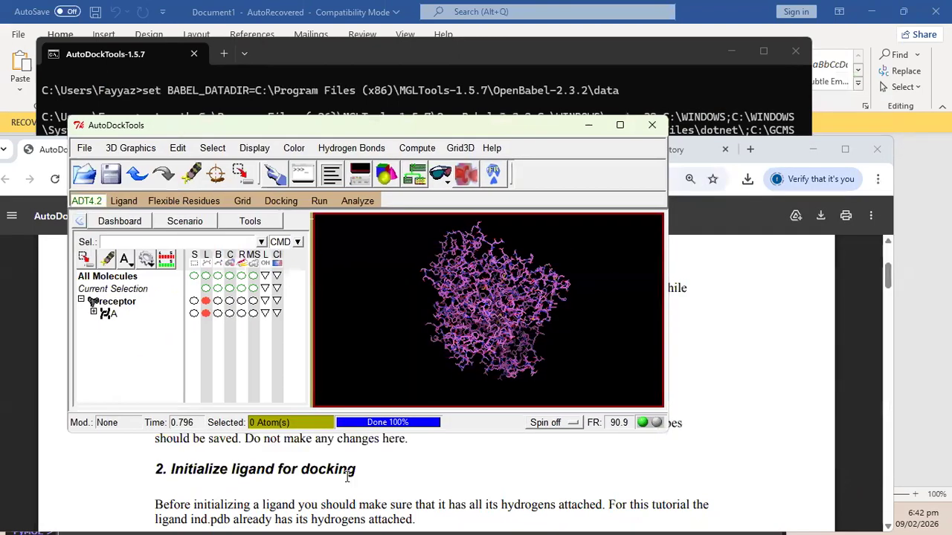
Re-read the tutorial's hydrogen-adding instruction, then return to AutoDockTools.
click(347, 476)
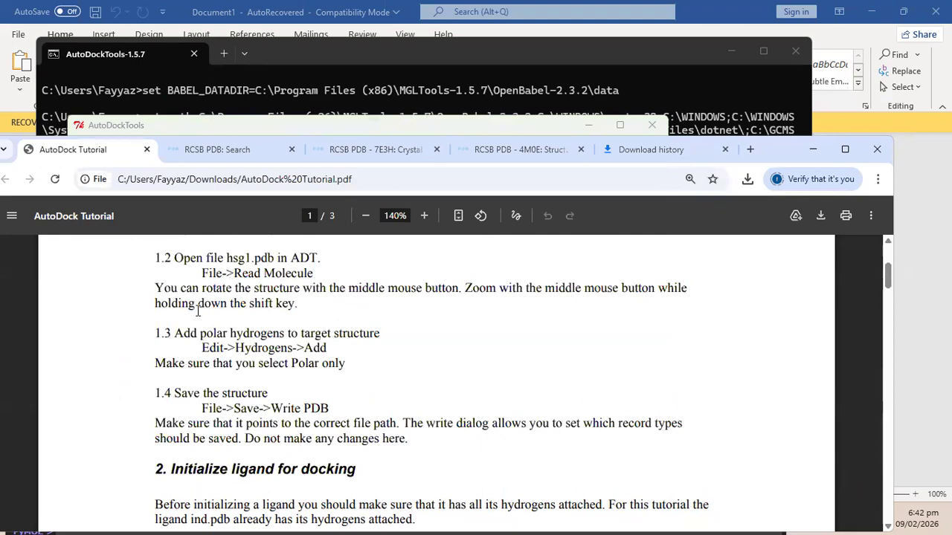
drag(216, 348, 389, 349)
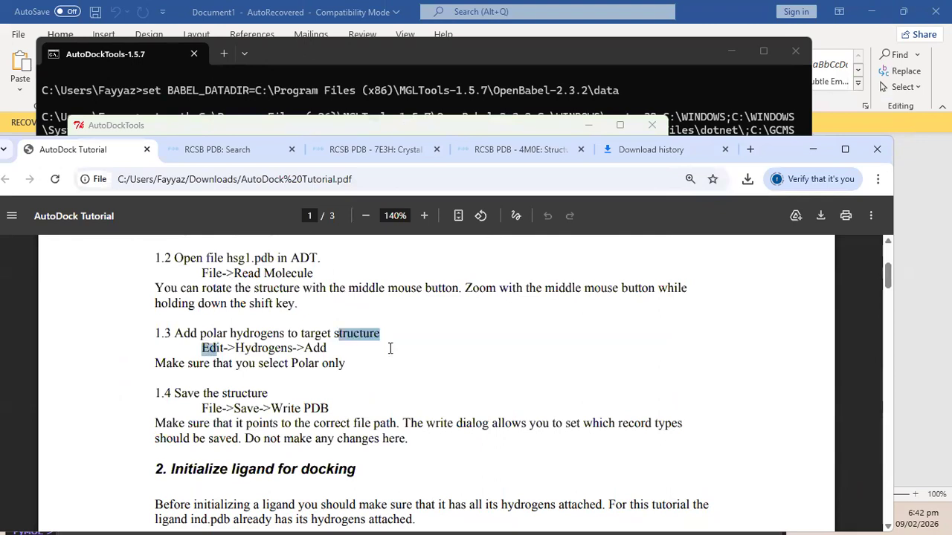
click(488, 132)
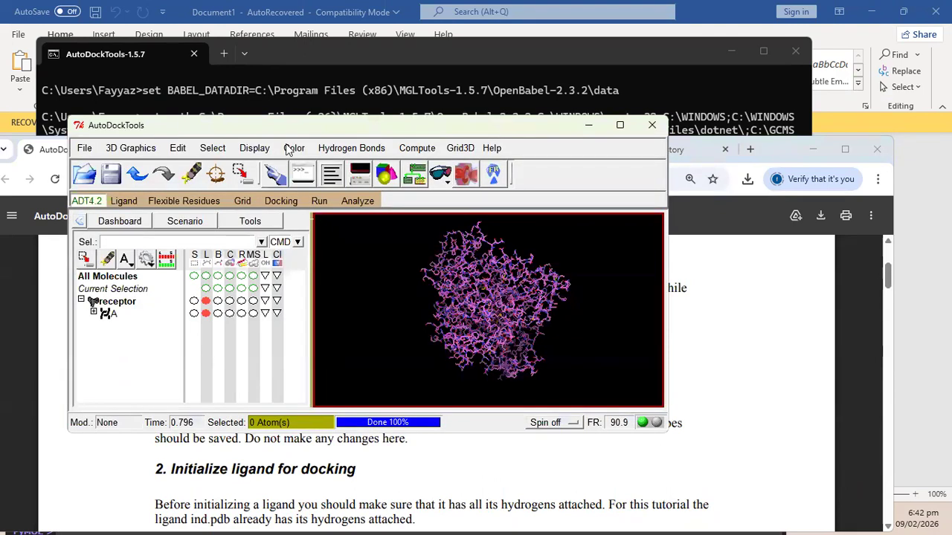
Add polar-only hydrogens to the receptor with Edit > Hydrogens > Add, then rotate to inspect.
click(178, 149)
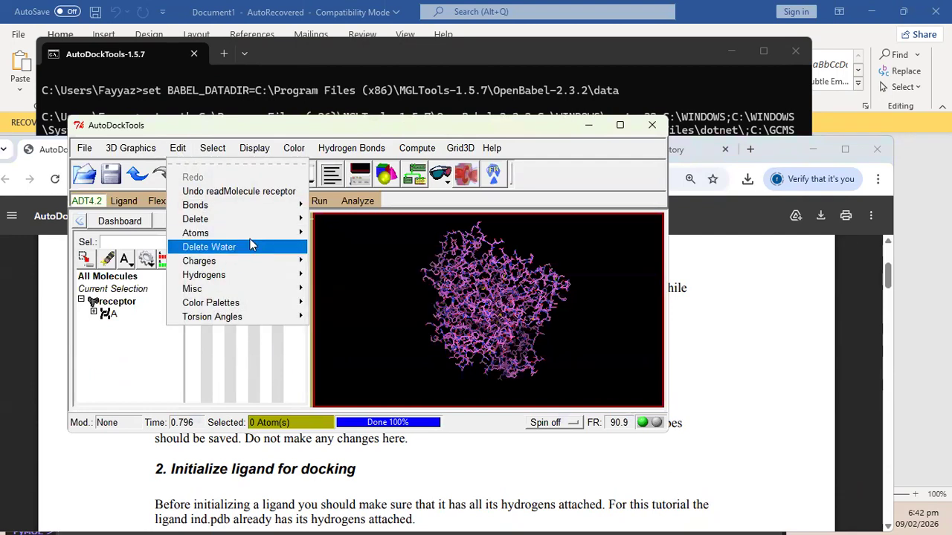
mouse_move(281, 209)
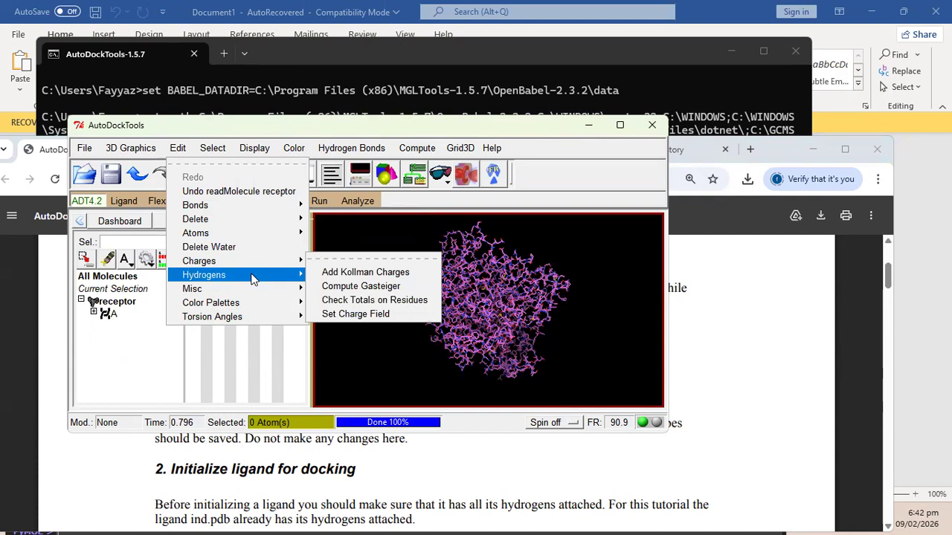
mouse_move(255, 275)
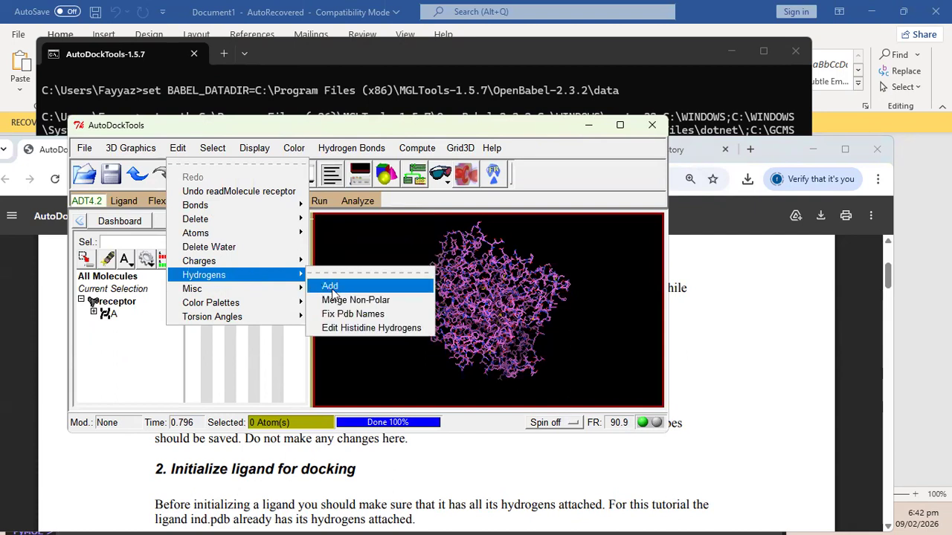
click(332, 289)
drag(375, 189, 491, 168)
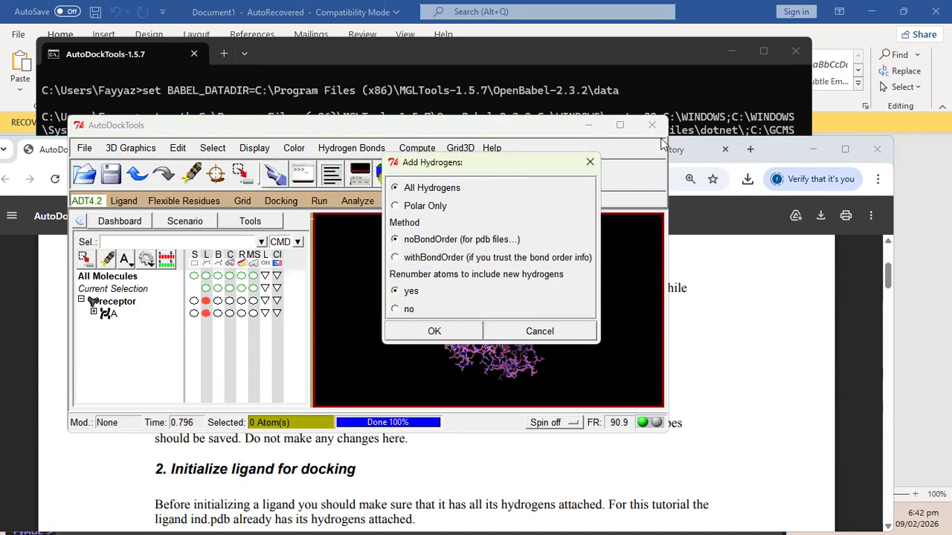
click(416, 207)
click(444, 331)
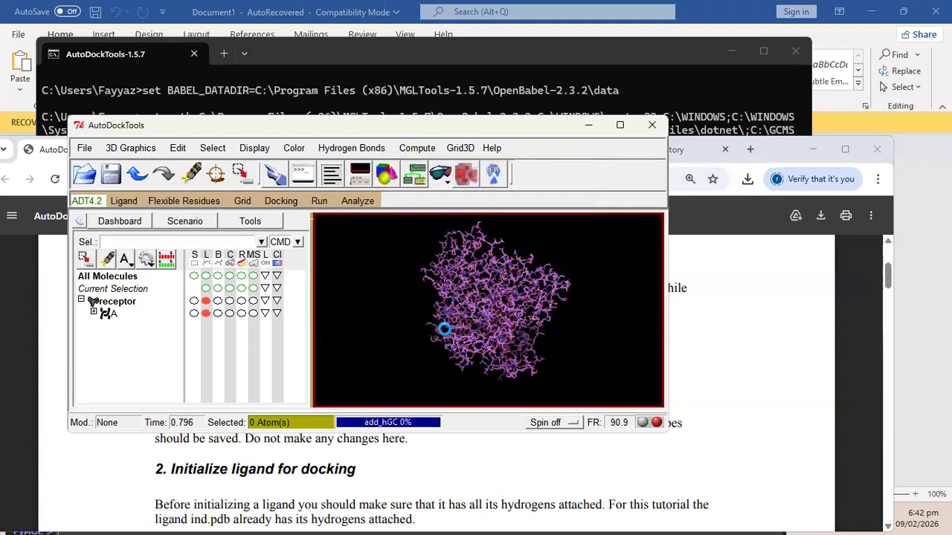
drag(522, 270, 384, 361)
drag(539, 263, 481, 335)
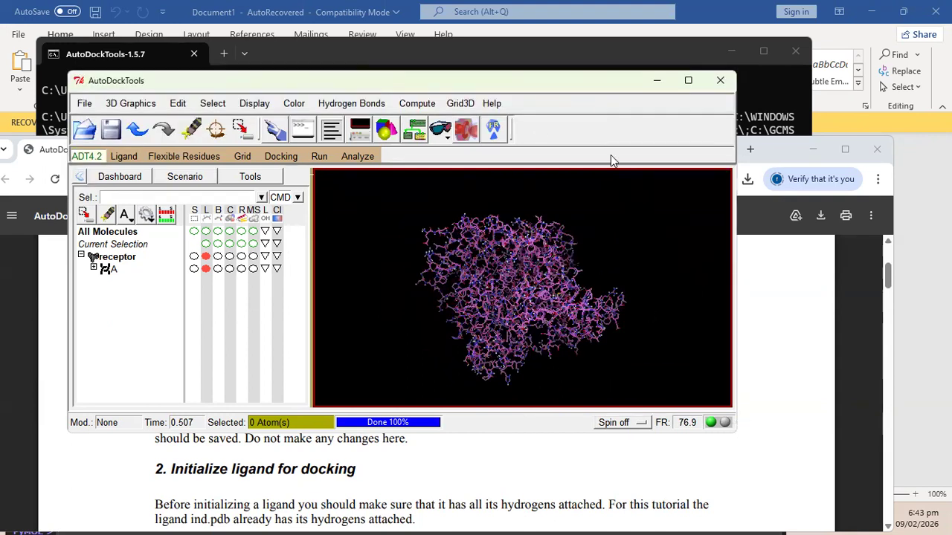
drag(502, 84, 551, 87)
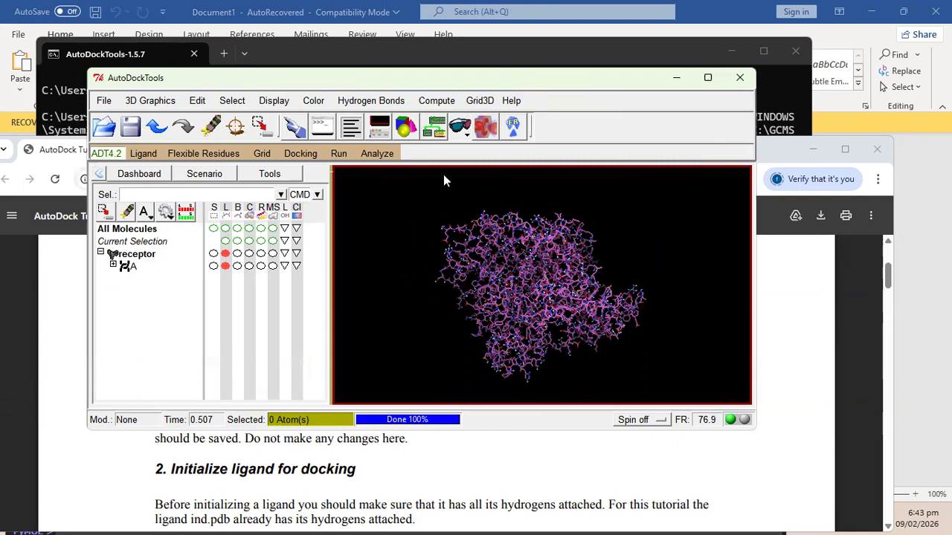
drag(549, 253, 496, 302)
click(260, 495)
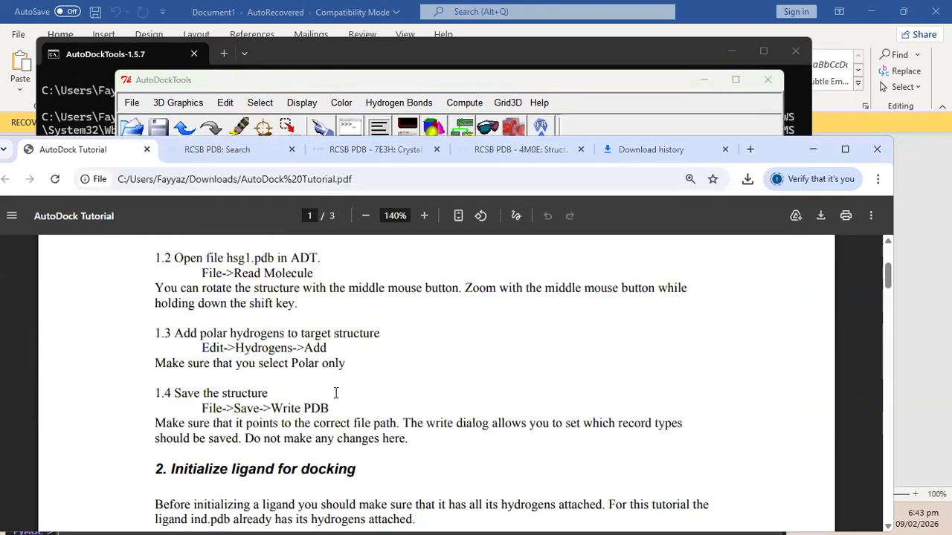
scroll(336, 393, down, 1)
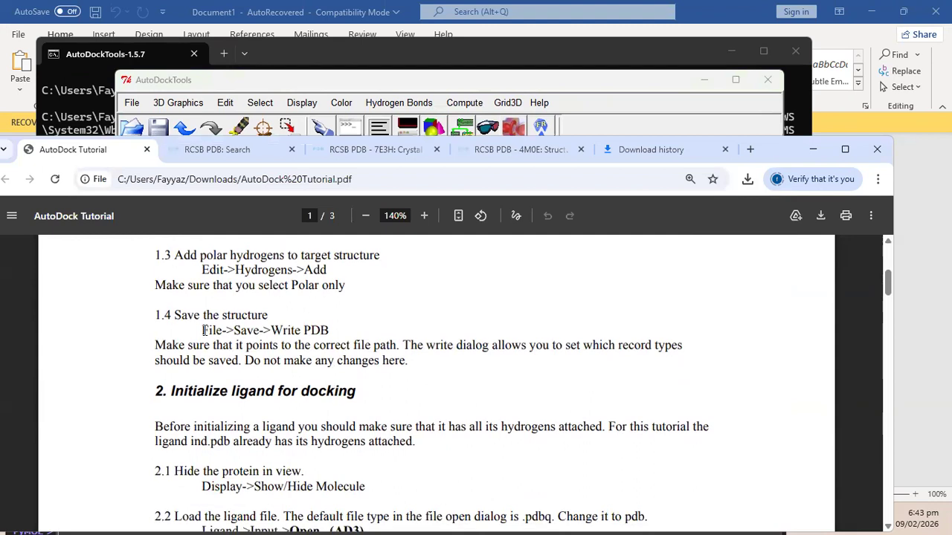
drag(204, 330, 283, 330)
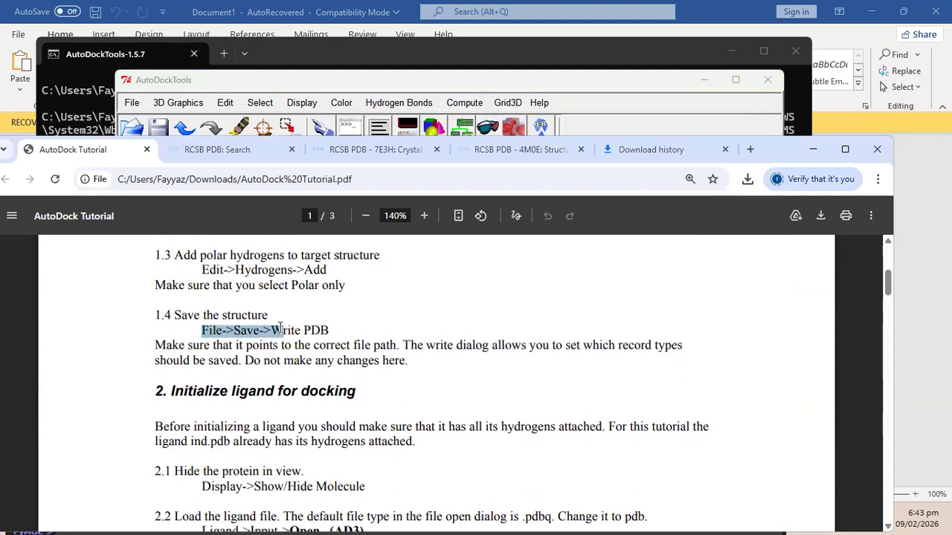
click(626, 98)
click(131, 103)
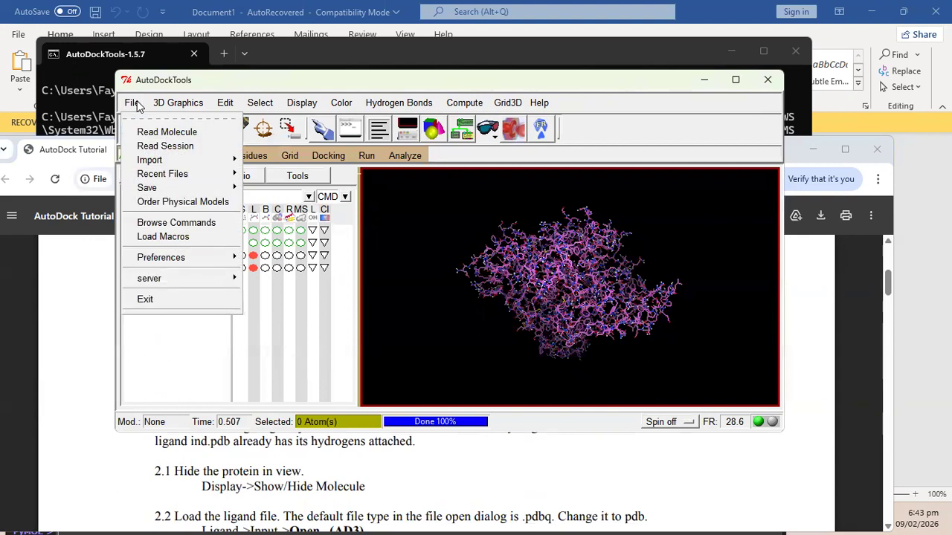
mouse_move(214, 189)
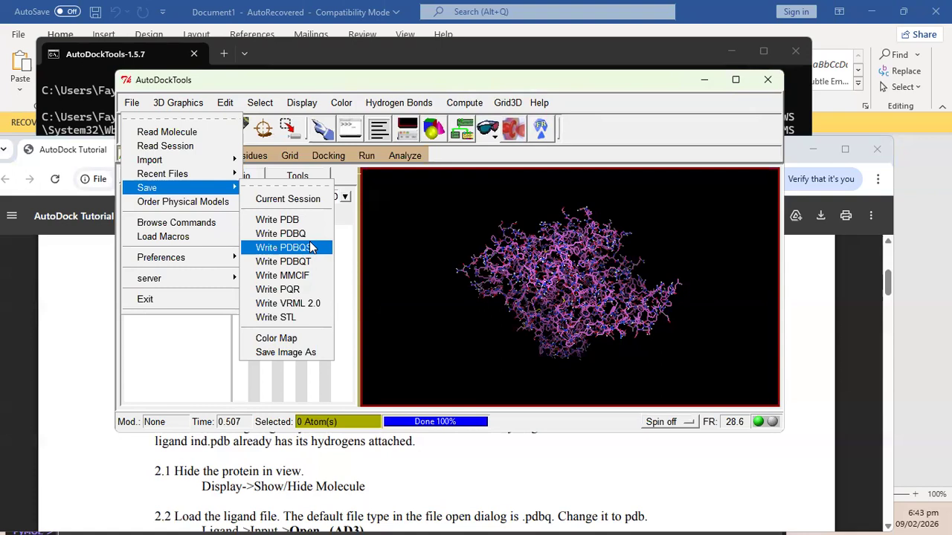
click(81, 303)
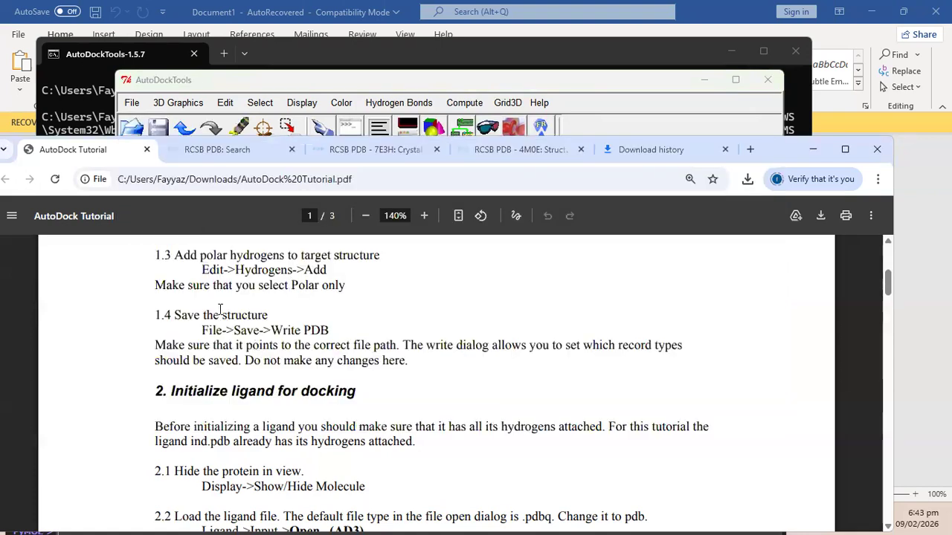
drag(210, 332, 331, 330)
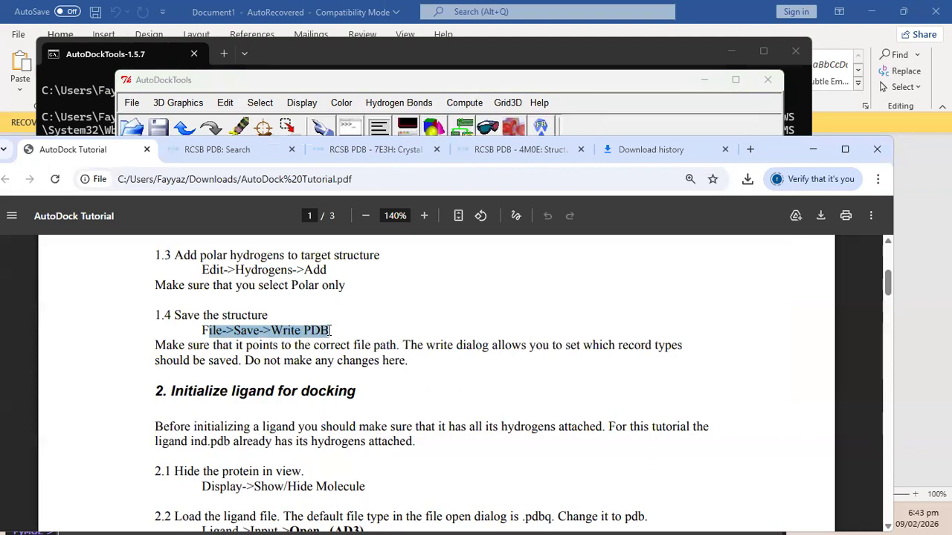
click(565, 88)
click(133, 105)
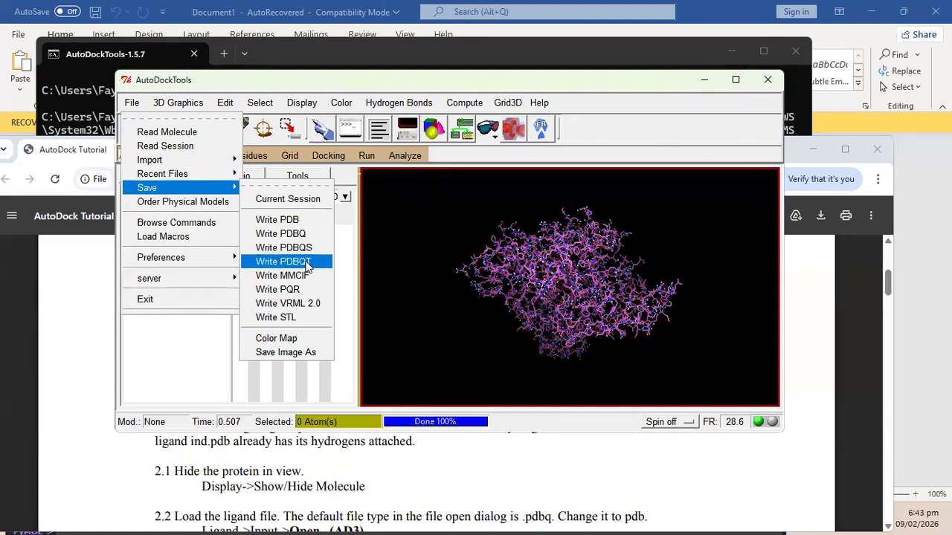
click(407, 82)
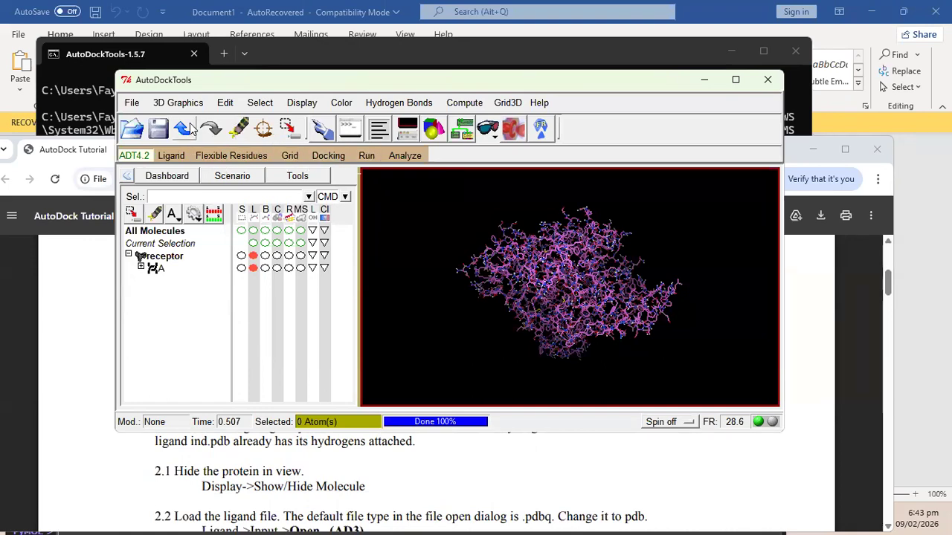
click(95, 295)
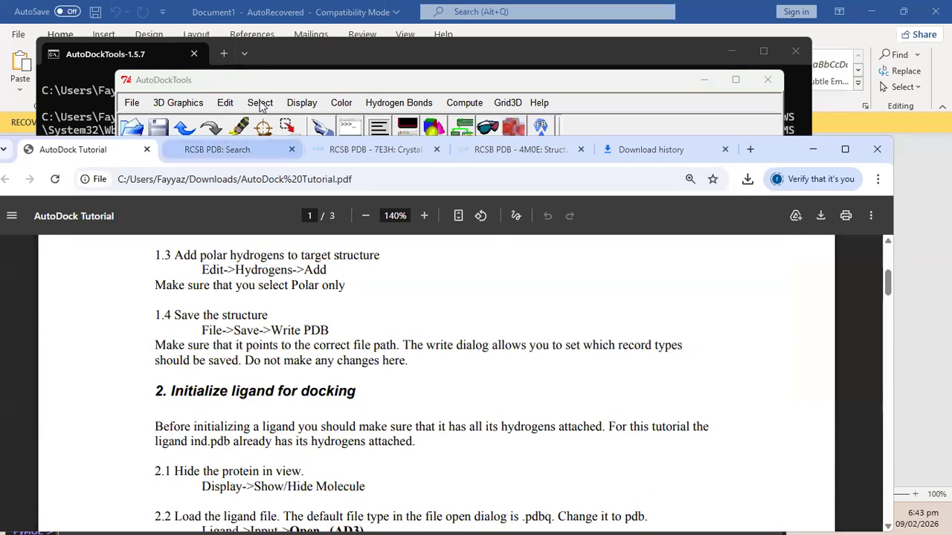
click(222, 84)
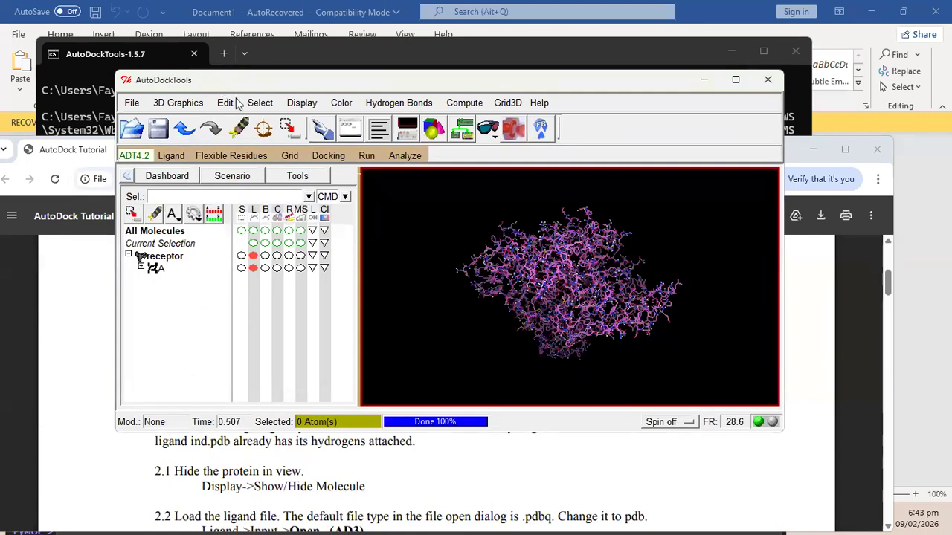
drag(221, 85, 219, 101)
Write the receptor as a PDB file, overwriting the existing receptor.pdb.
click(129, 119)
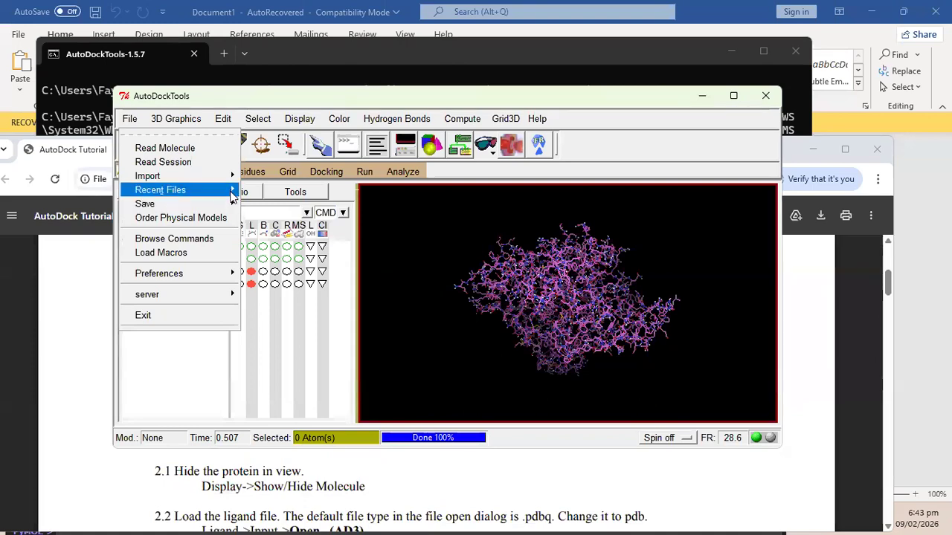
mouse_move(230, 207)
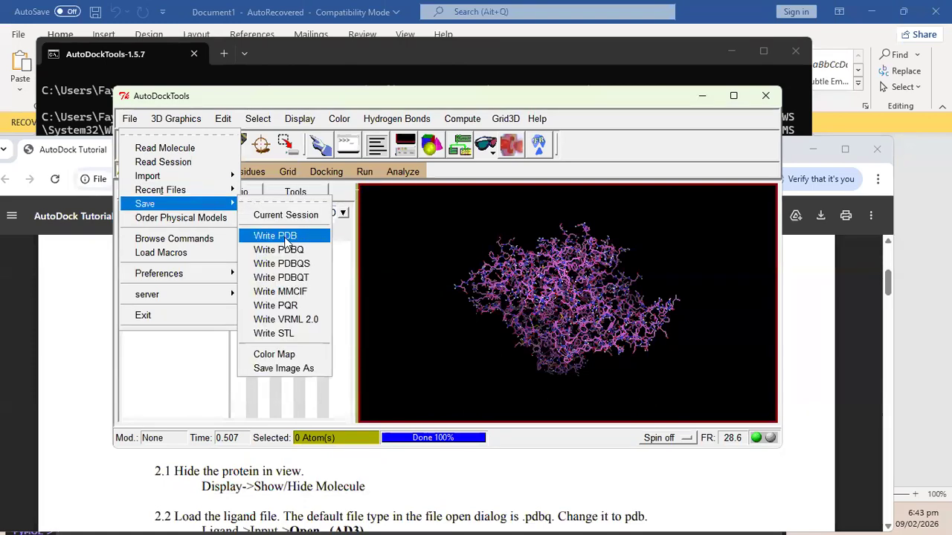
click(276, 235)
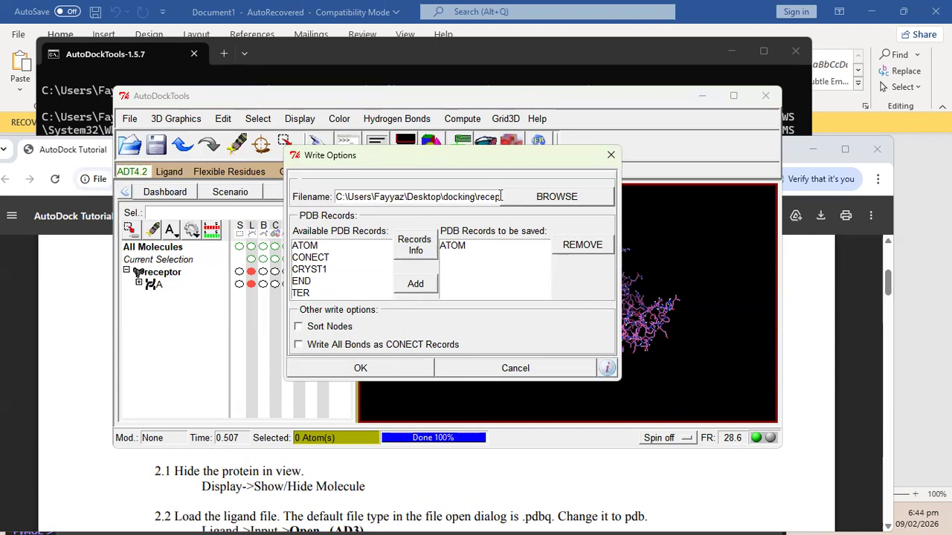
drag(485, 196, 371, 401)
click(461, 197)
click(360, 368)
click(541, 304)
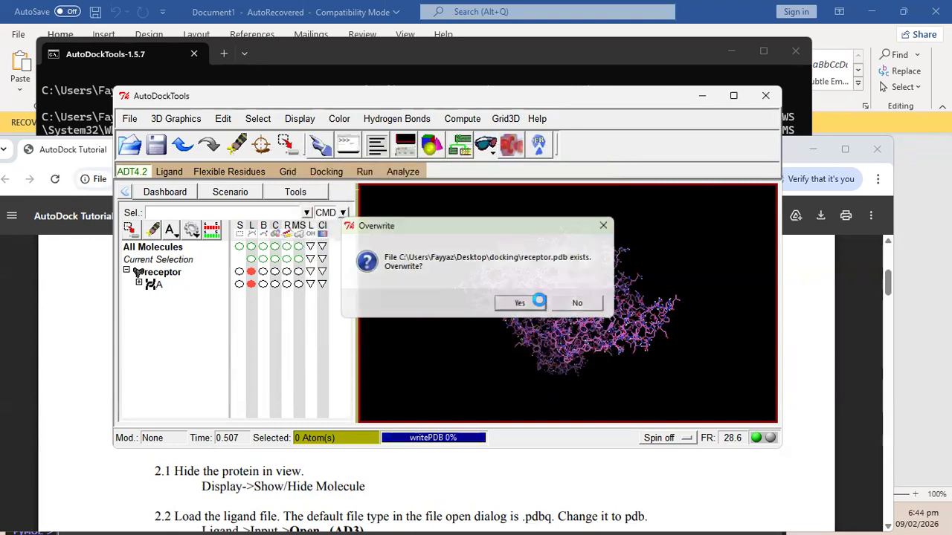
Attempt a PDBQT export of the receptor and dismiss the missing-charges error.
click(131, 121)
mouse_move(226, 207)
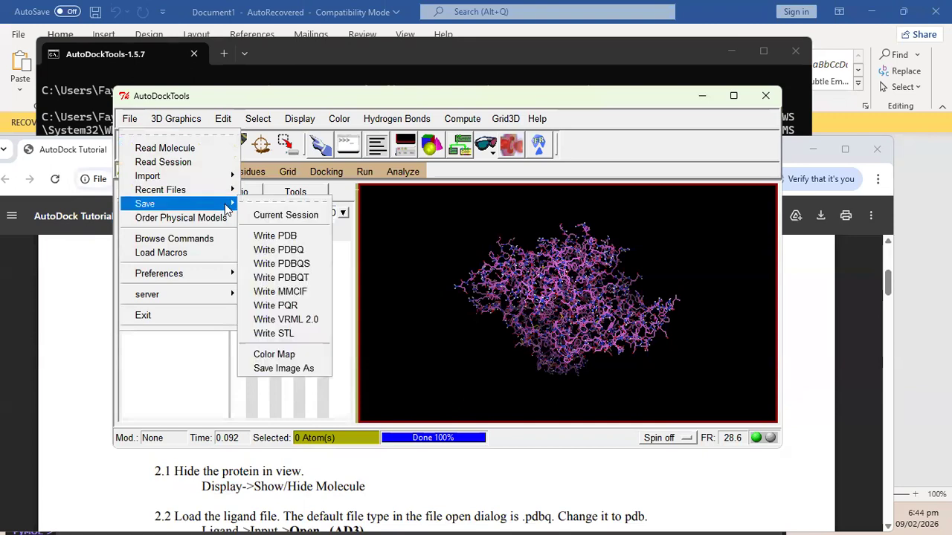
click(295, 281)
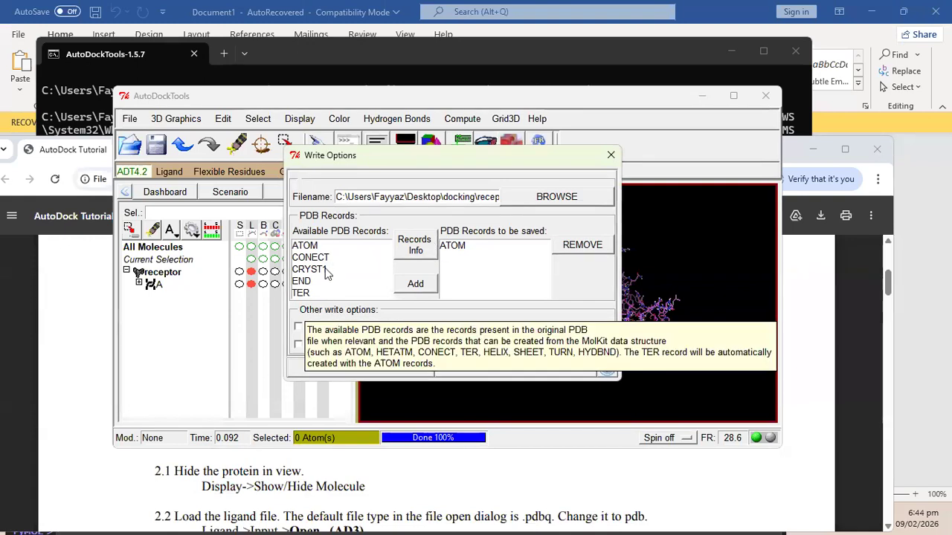
click(395, 365)
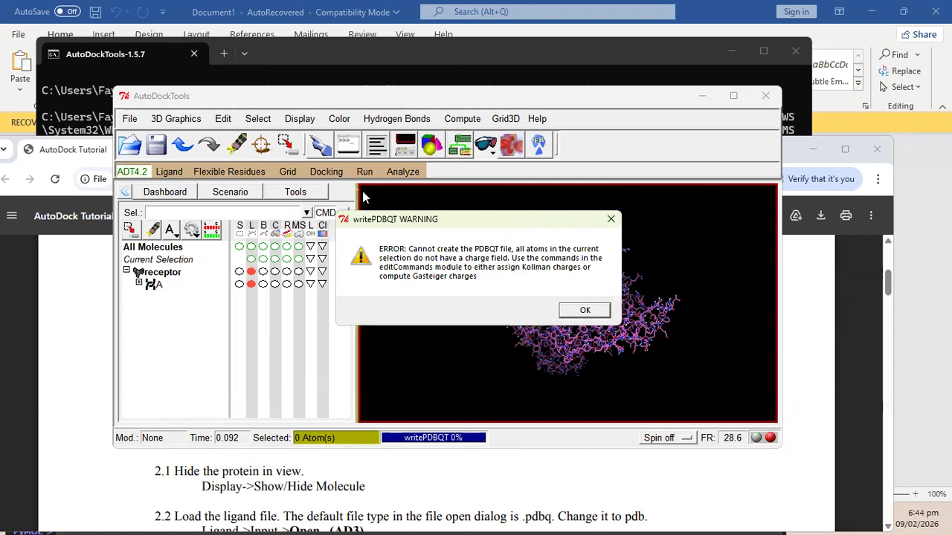
click(611, 219)
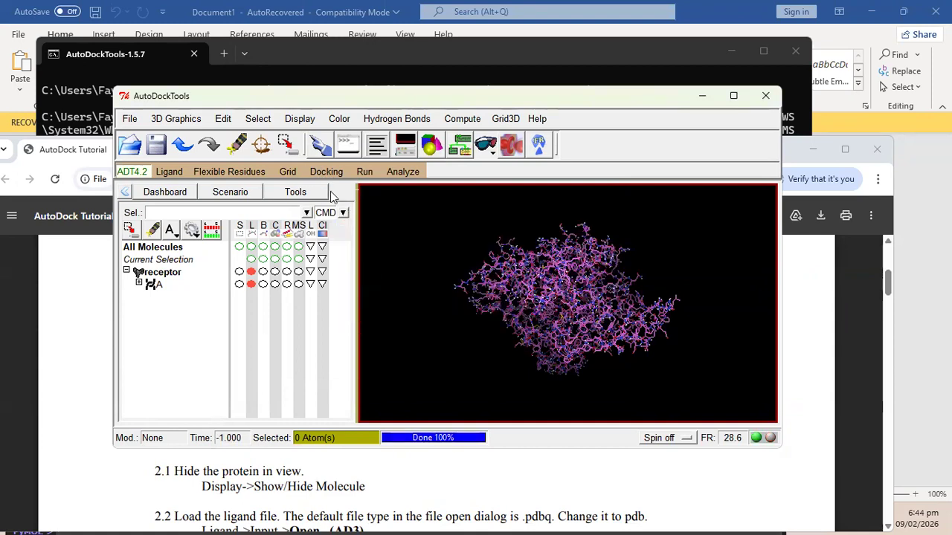
click(314, 173)
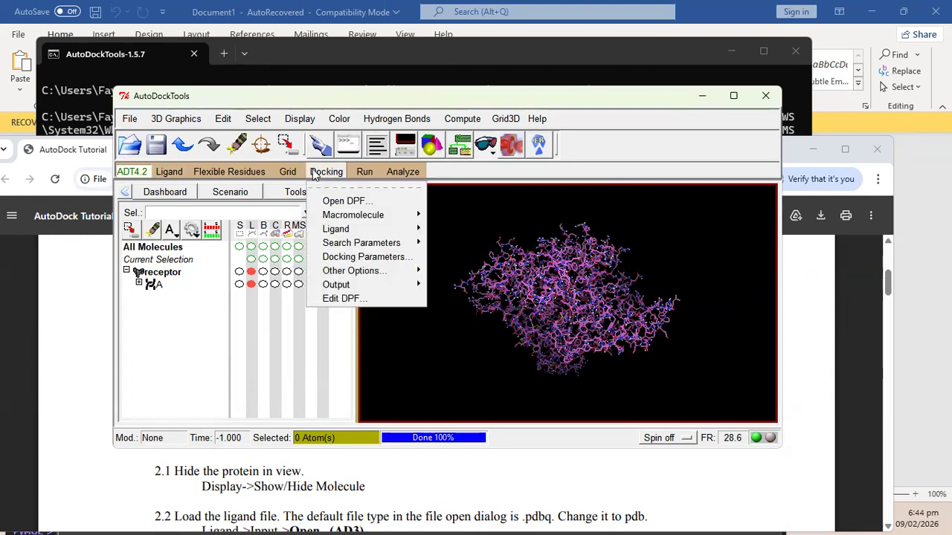
mouse_move(372, 215)
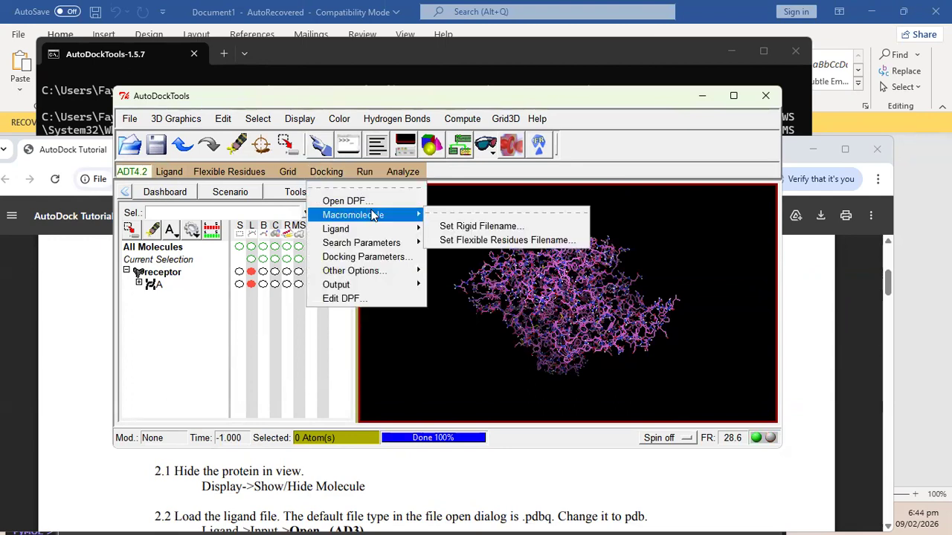
click(254, 347)
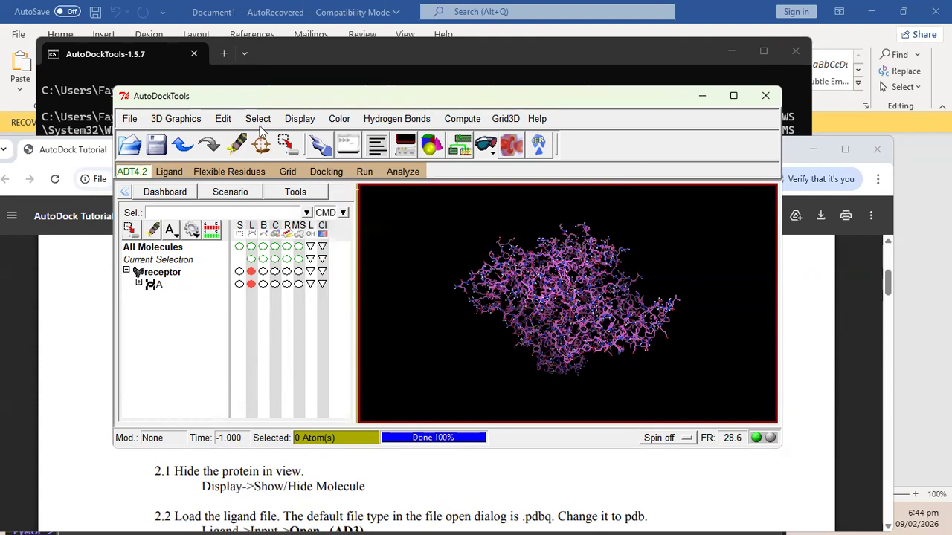
click(130, 120)
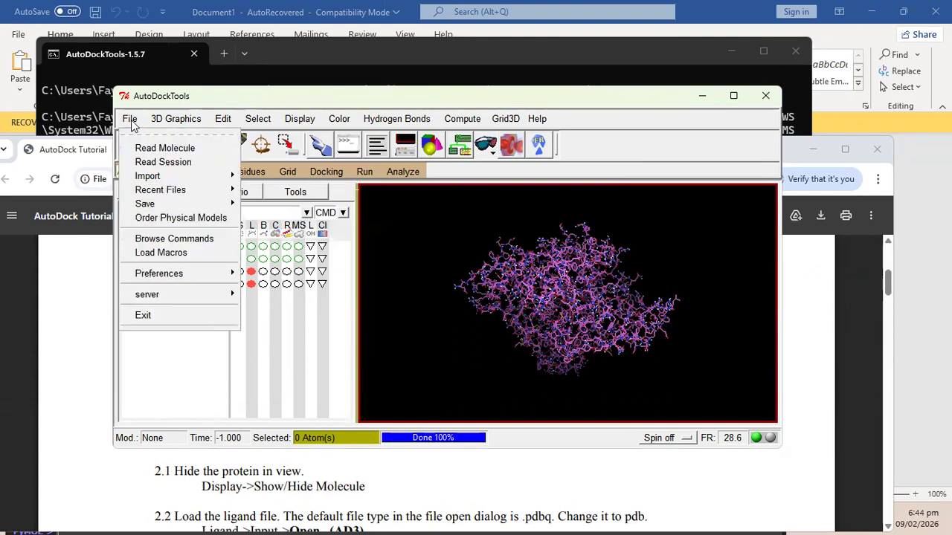
Following the tutorial's Show/Hide Molecule step, hide the receptor from the 3-D view.
click(85, 275)
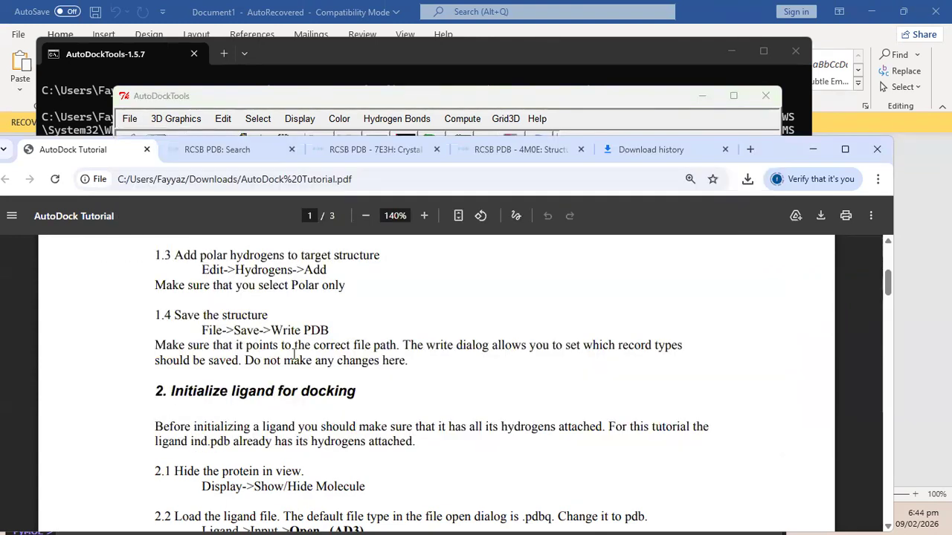
scroll(296, 372, down, 3)
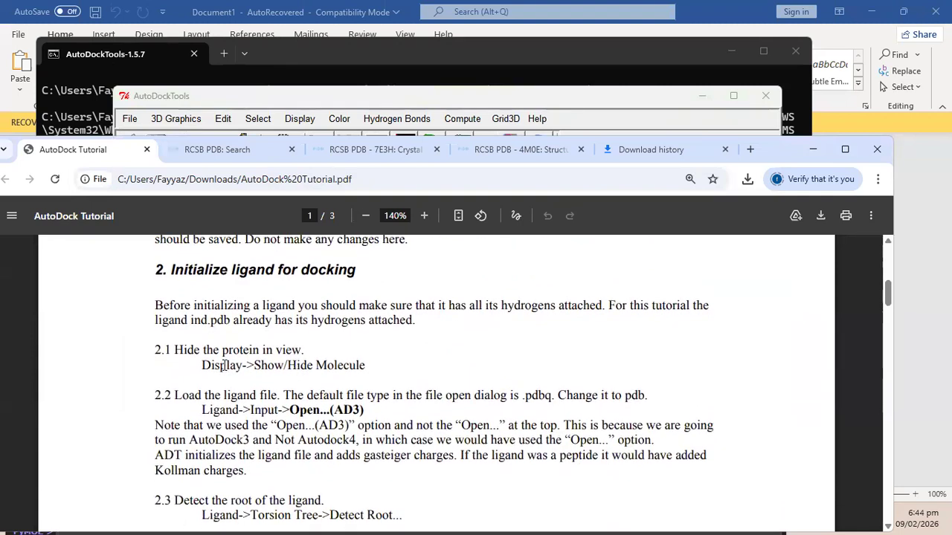
drag(221, 365, 320, 354)
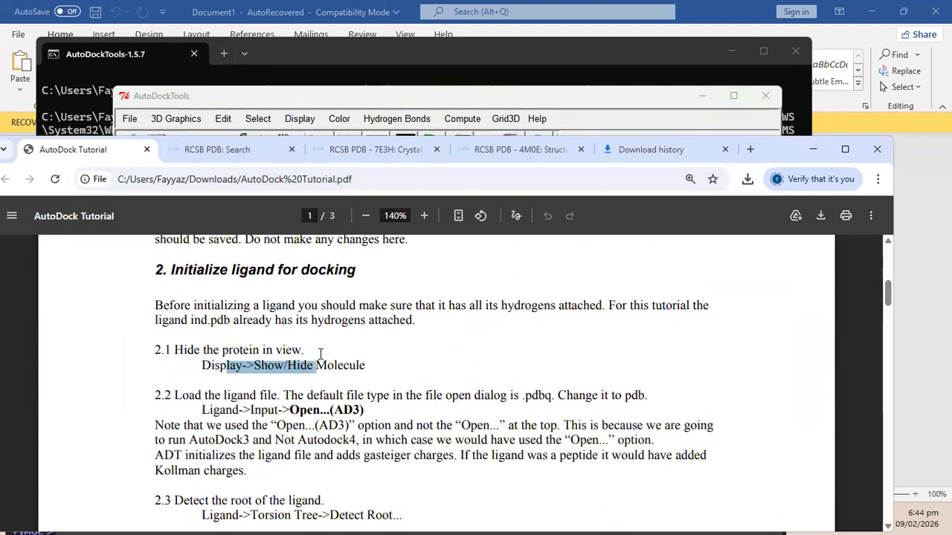
click(204, 348)
click(372, 104)
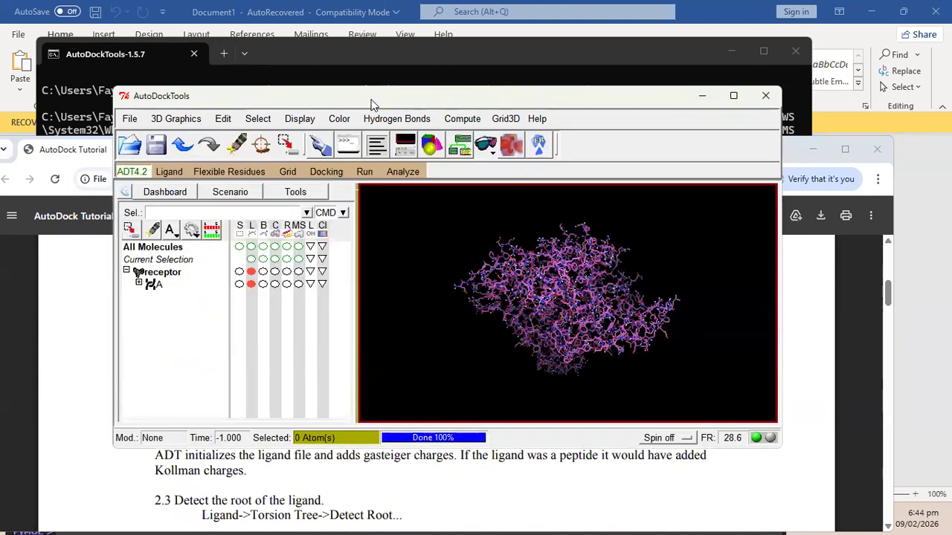
click(128, 272)
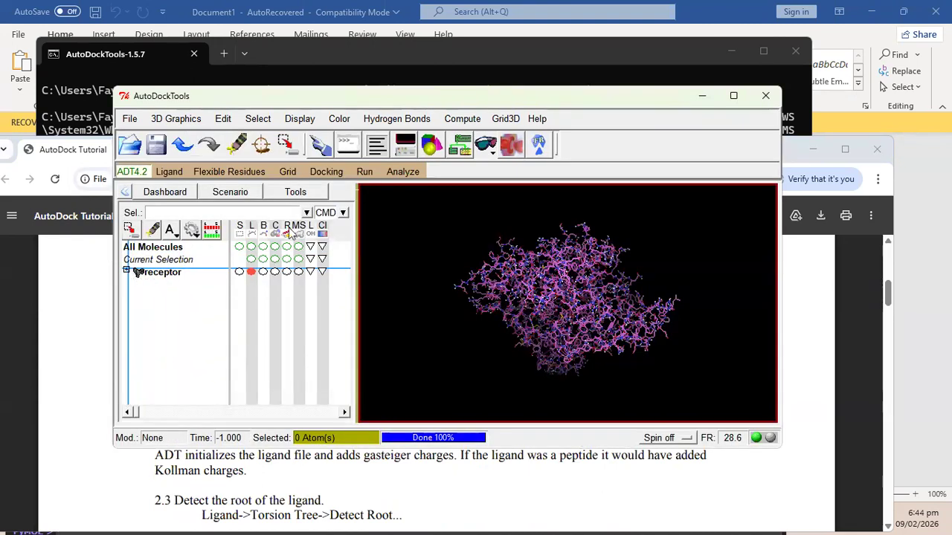
click(250, 271)
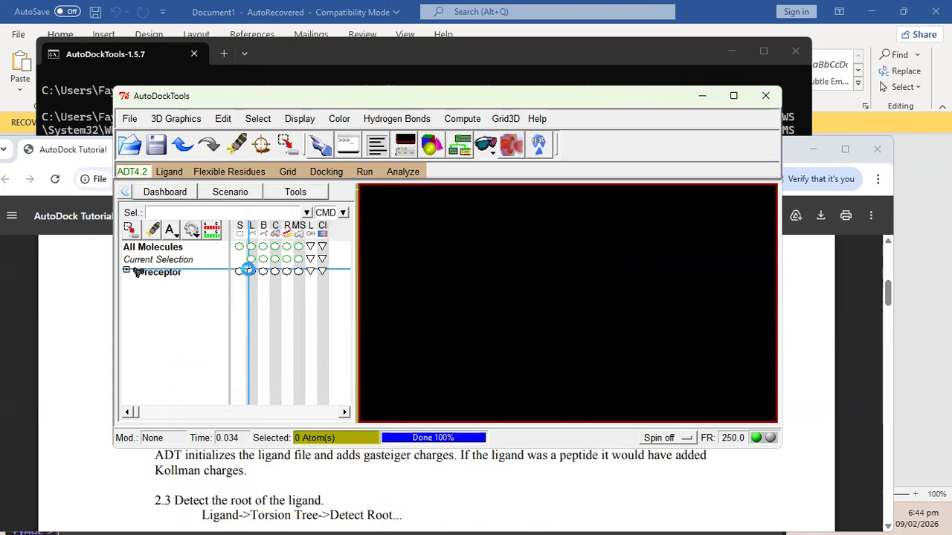
Scroll the tutorial to step 2.2 and highlight the ligand input instruction.
click(85, 323)
scroll(334, 324, down, 1)
scroll(334, 323, down, 1)
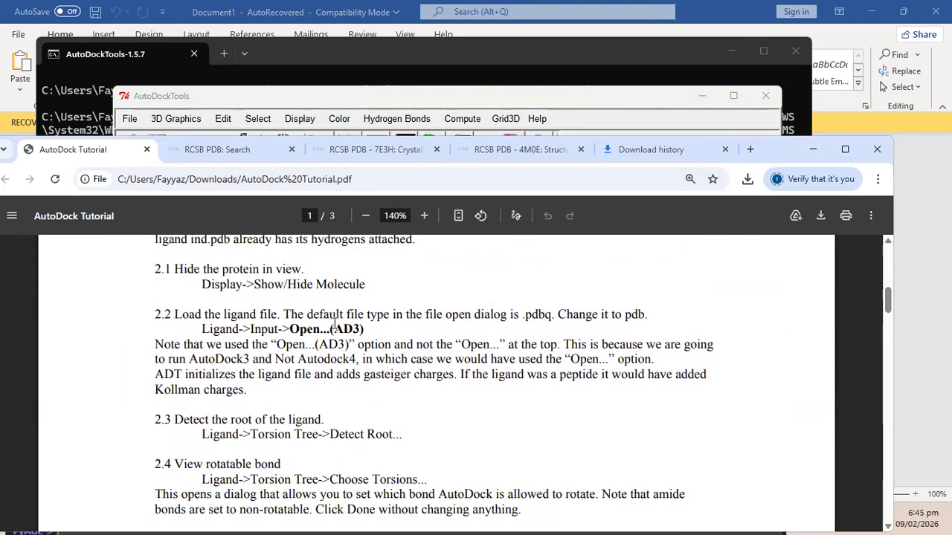
scroll(335, 323, down, 1)
drag(209, 307, 281, 308)
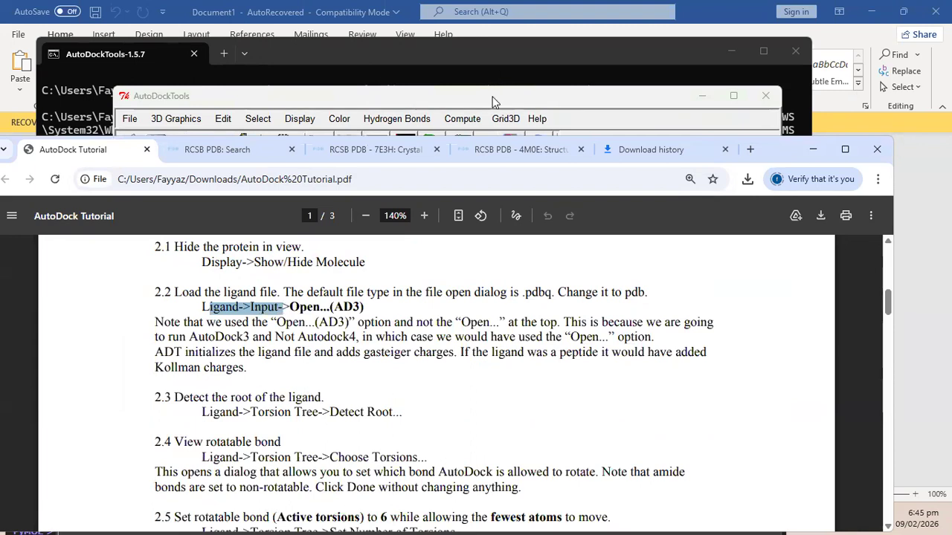
Load the ligand file through Ligand > Input > Open, with Files of type set to PDB files.
key(alt+Tab)
click(175, 174)
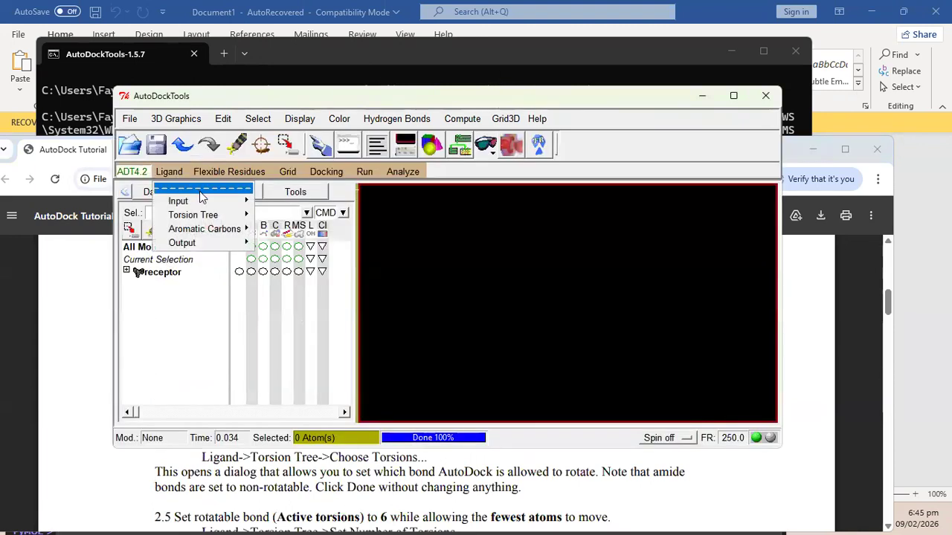
mouse_move(202, 195)
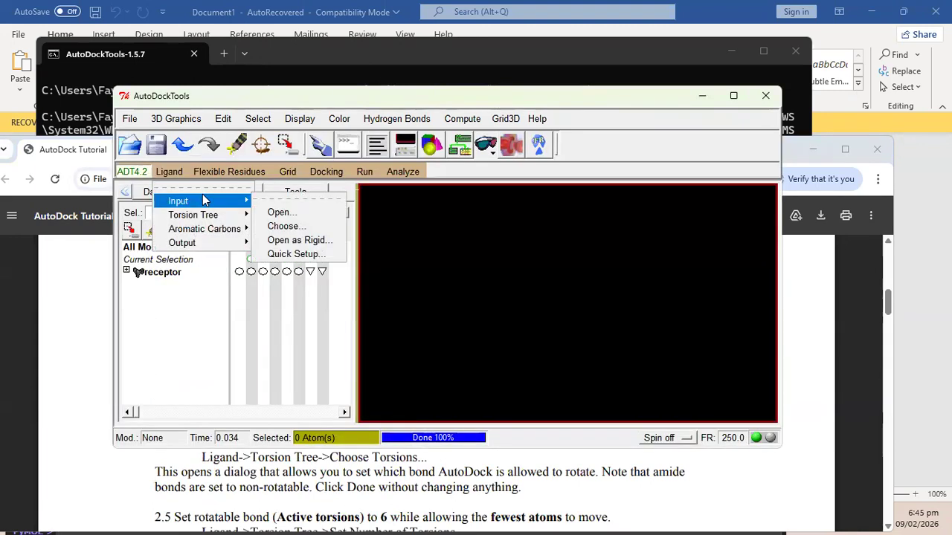
click(292, 212)
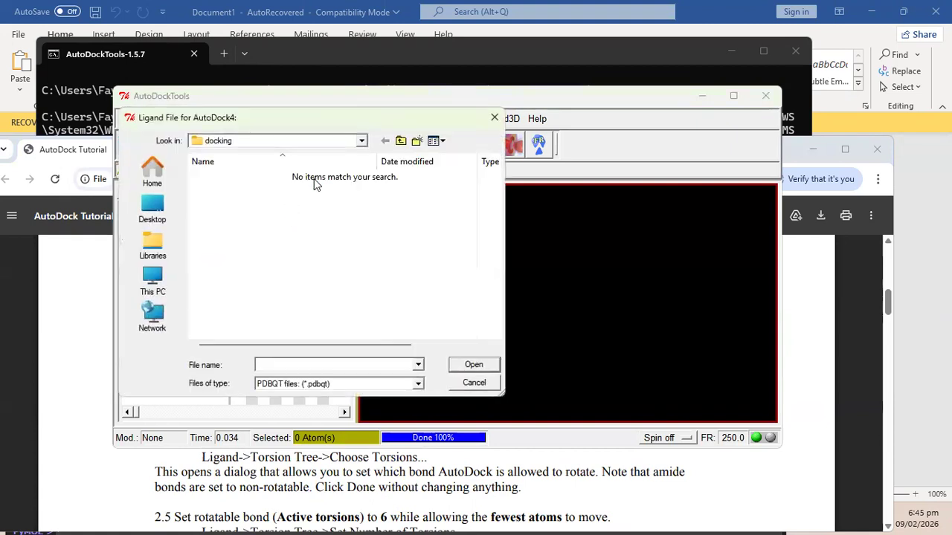
click(495, 118)
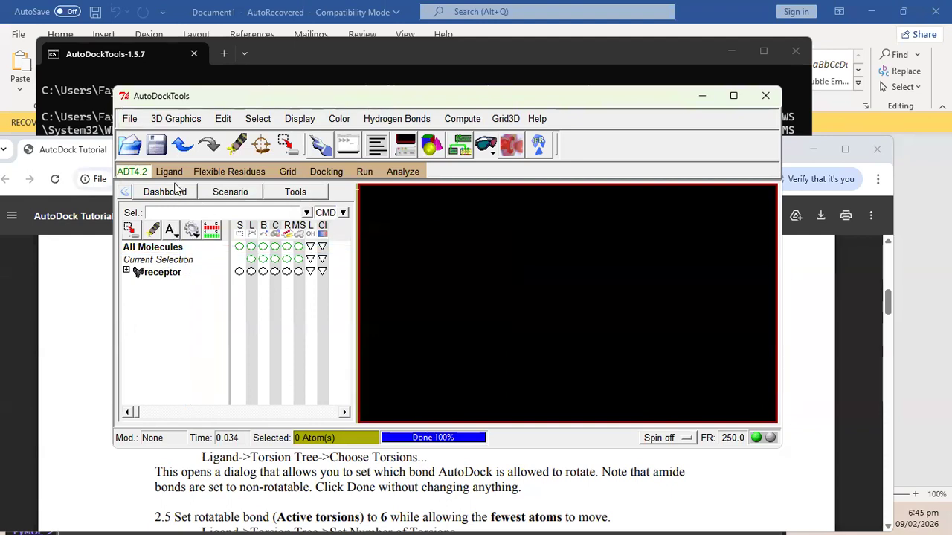
click(171, 171)
mouse_move(216, 202)
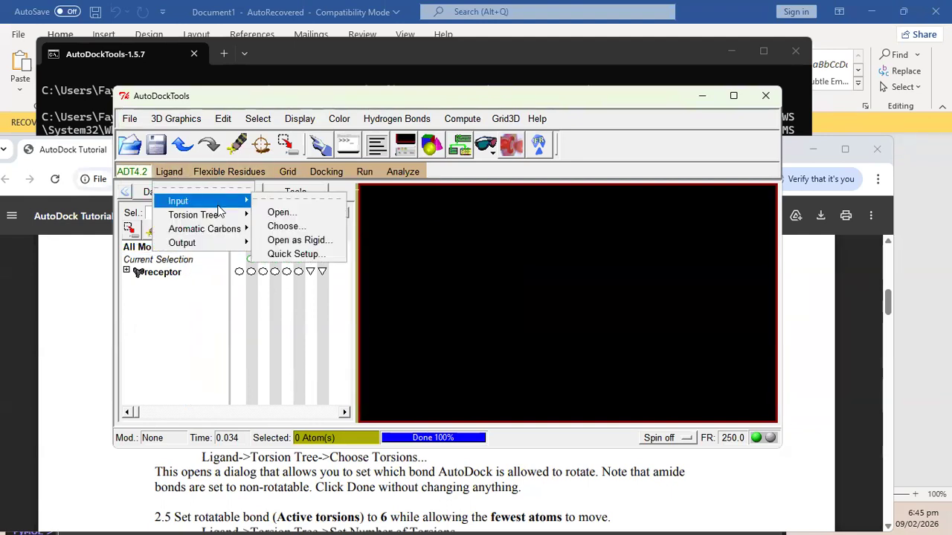
click(311, 214)
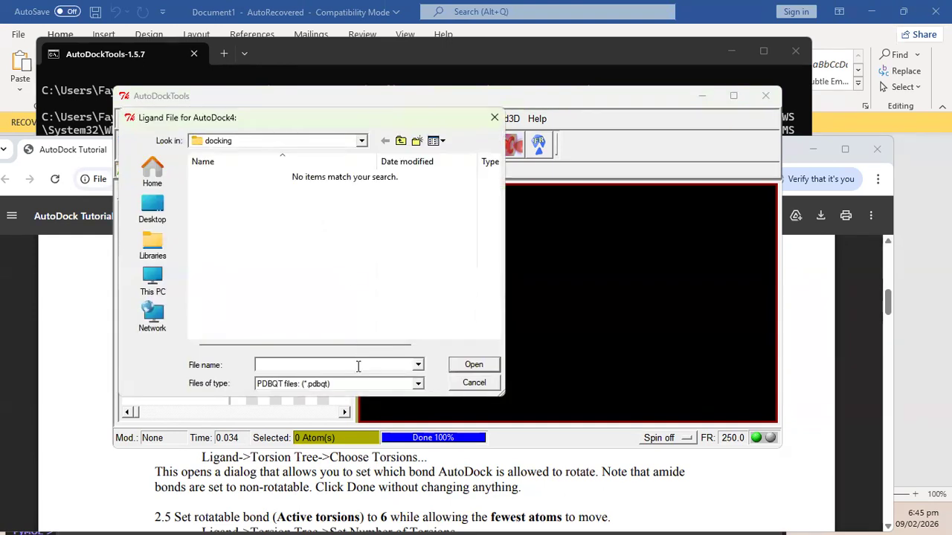
click(328, 386)
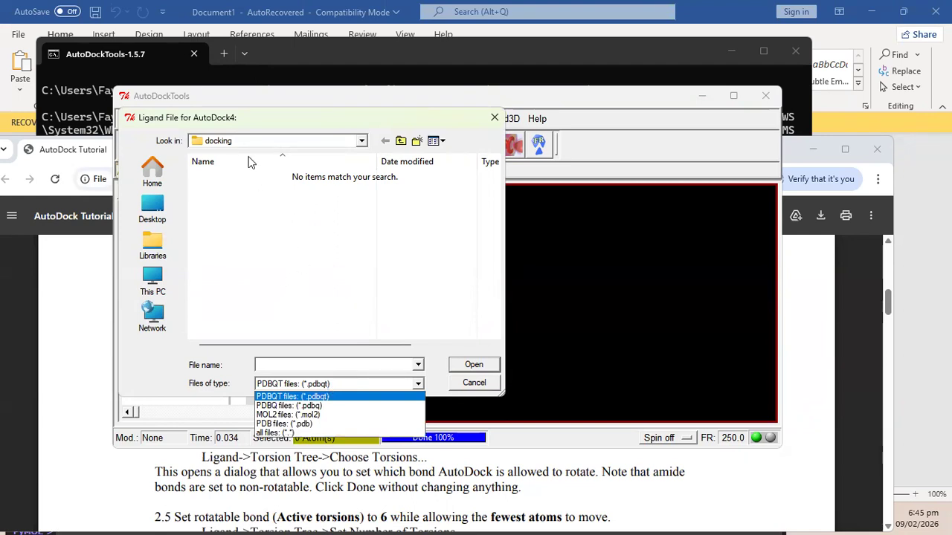
click(313, 424)
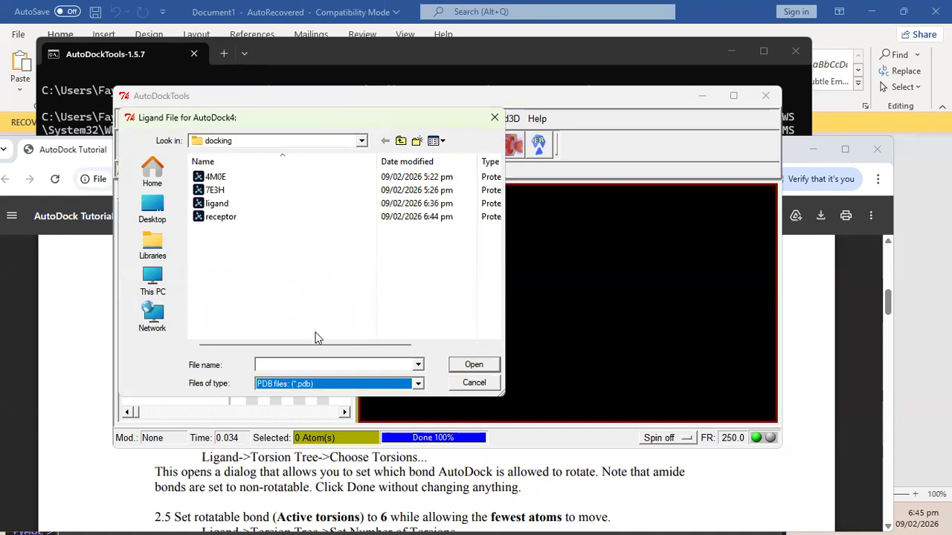
double_click(223, 204)
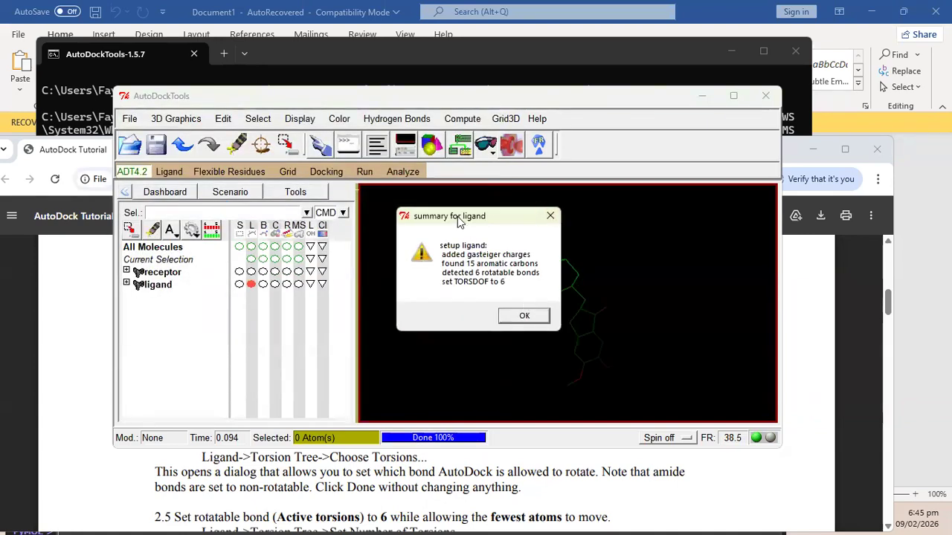
Close the 'summary for ligand' dialog and rotate the ligand in the viewer.
drag(453, 216, 464, 212)
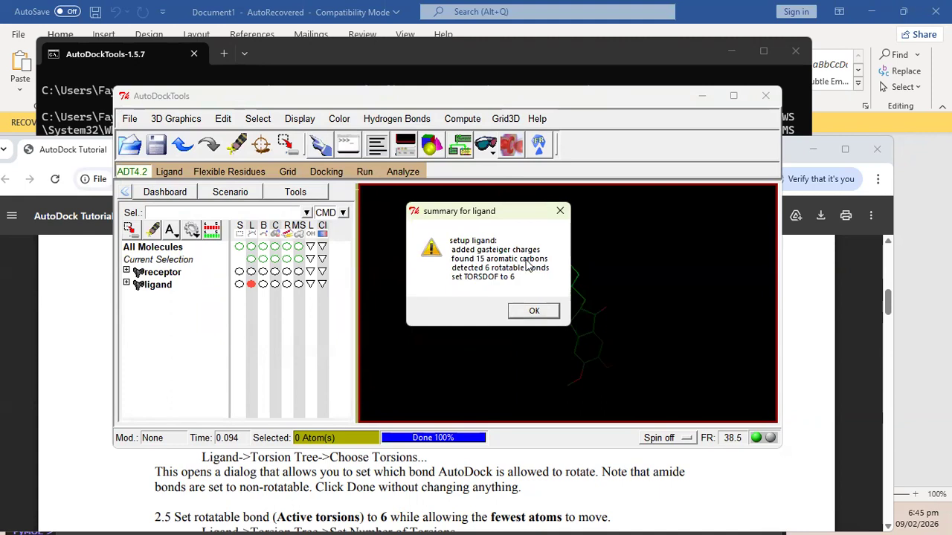
click(532, 312)
middle_drag(597, 241, 444, 344)
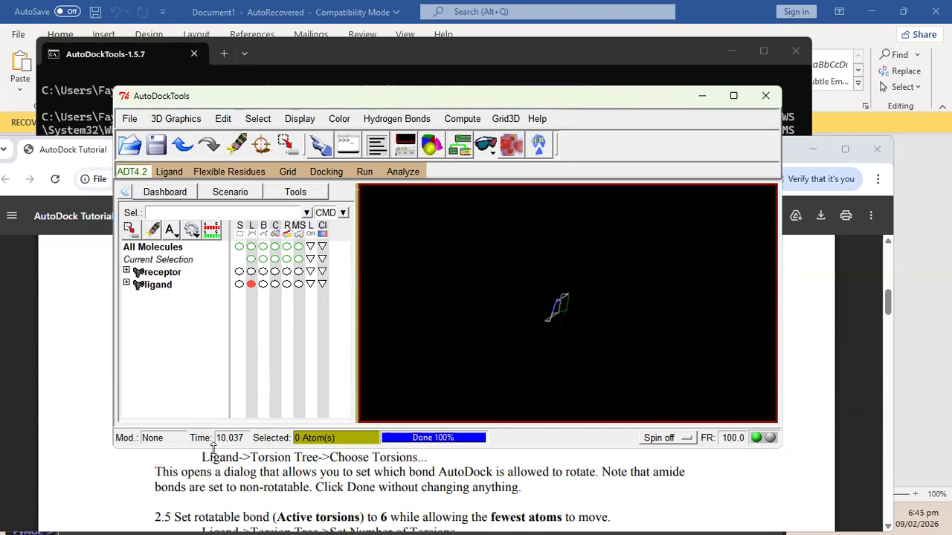
Read the tutorial to step 2.3 and highlight the Detect Root instruction.
click(215, 482)
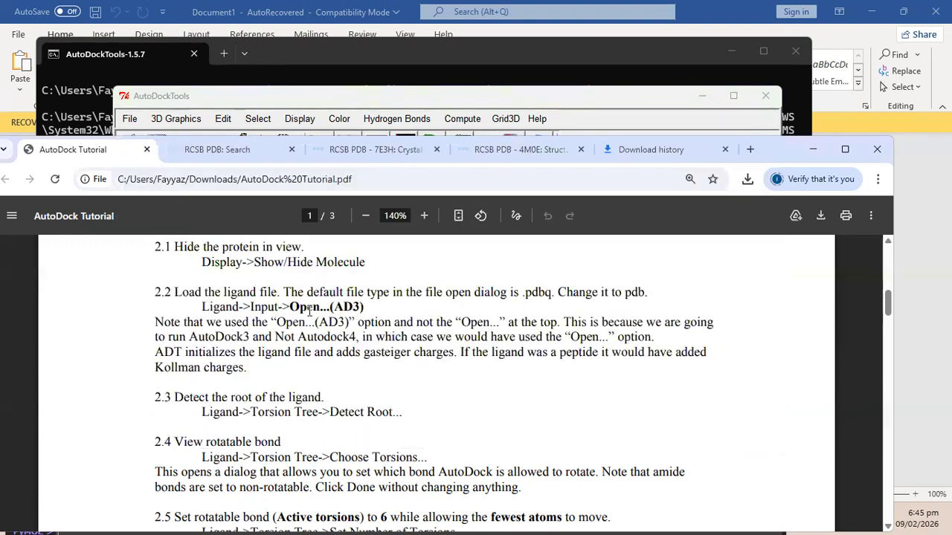
scroll(310, 311, down, 1)
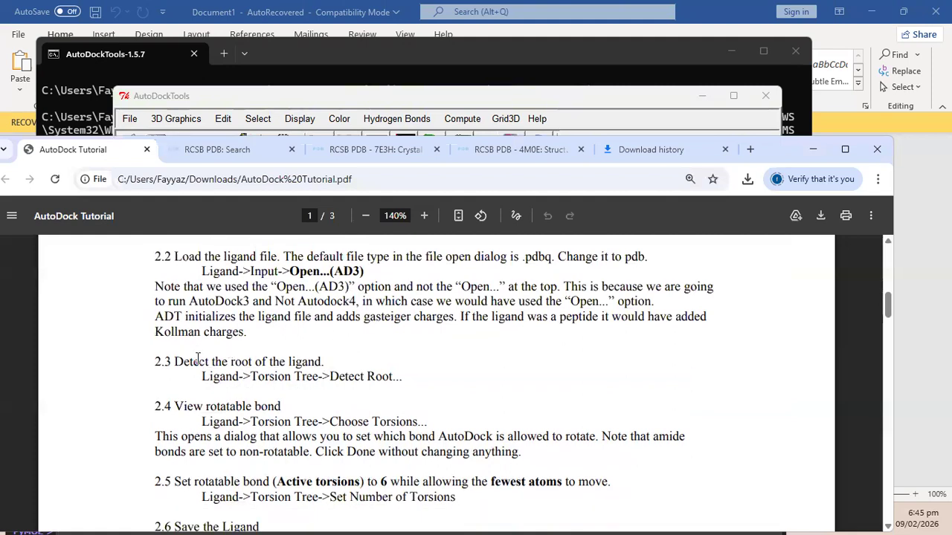
click(272, 125)
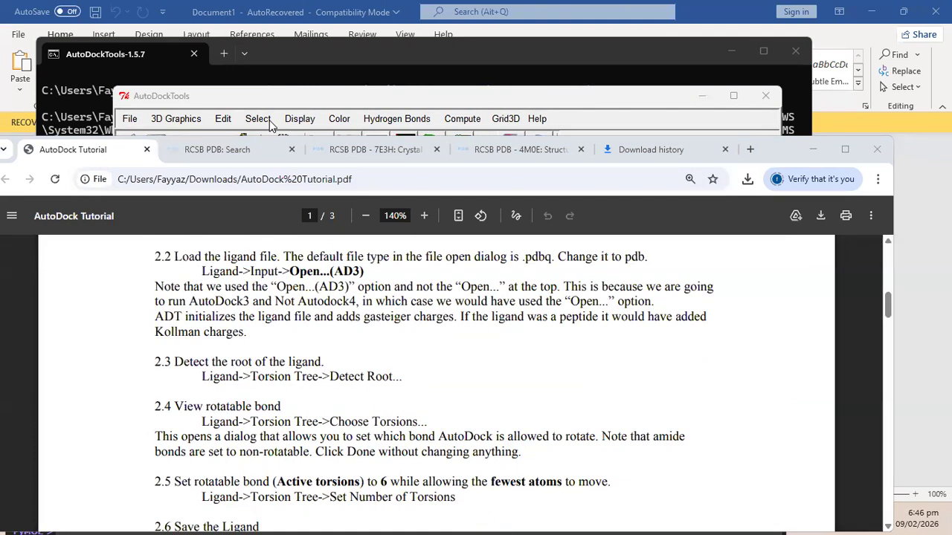
click(380, 316)
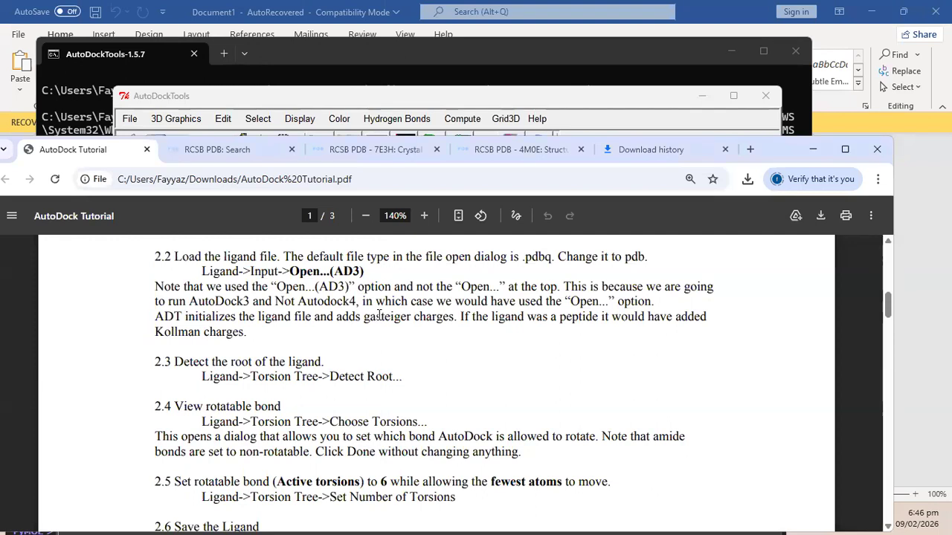
click(330, 88)
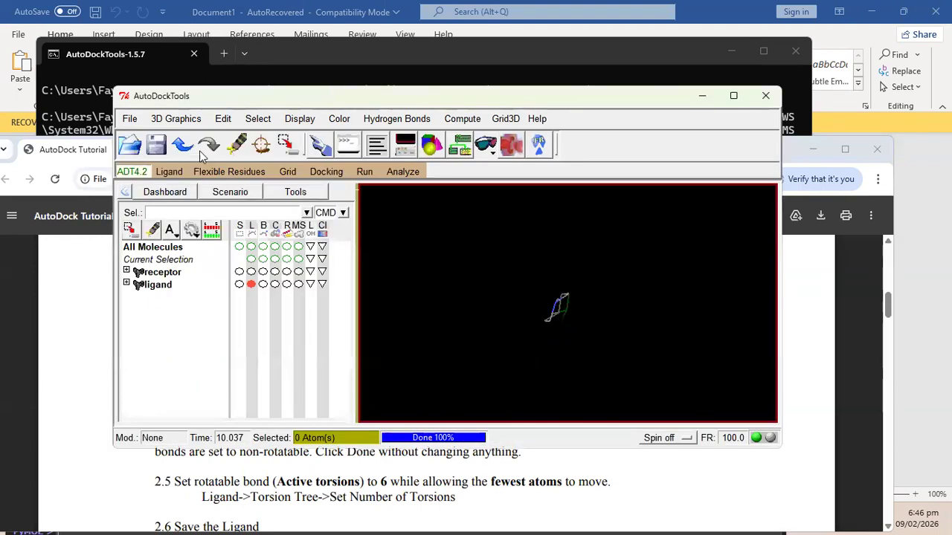
click(93, 309)
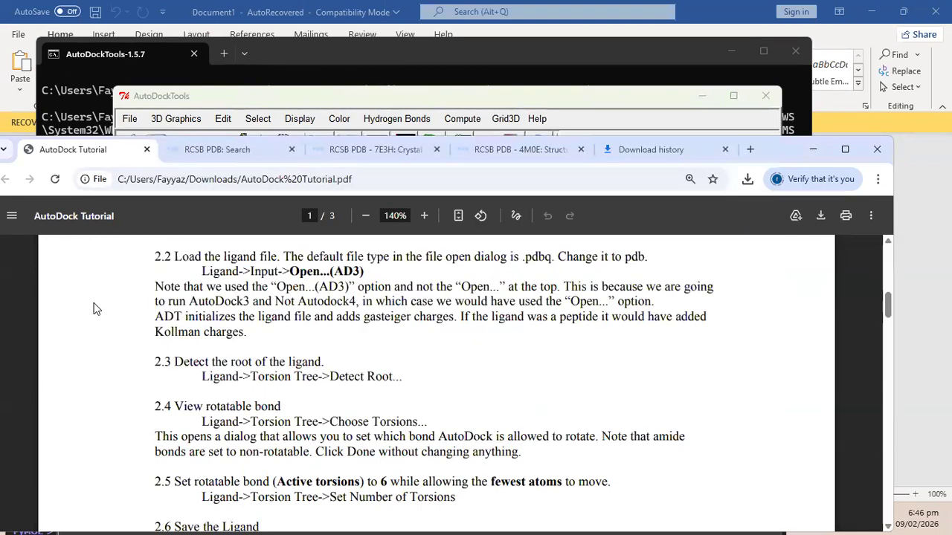
drag(209, 381, 397, 381)
Turn the ligand to lie broadside in the viewer, then return to the tutorial.
click(385, 97)
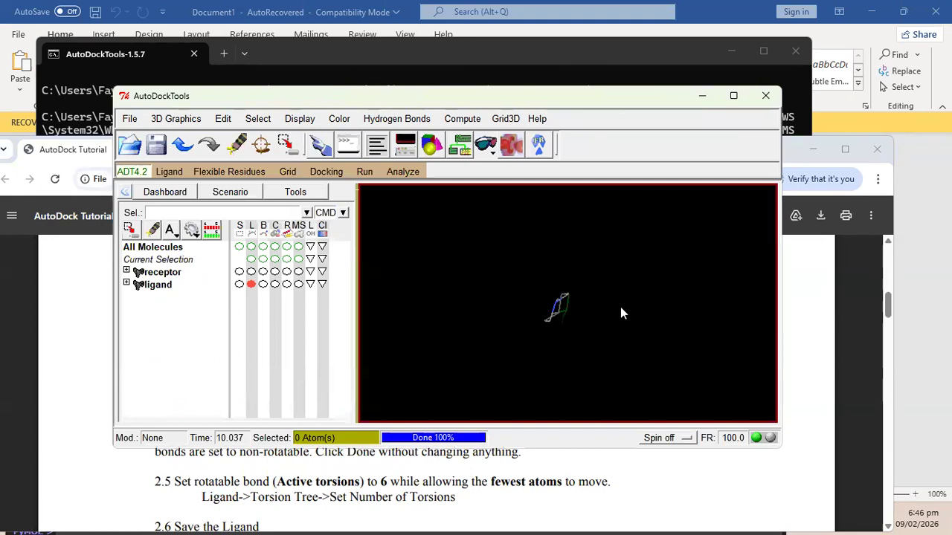
middle_drag(550, 272, 489, 255)
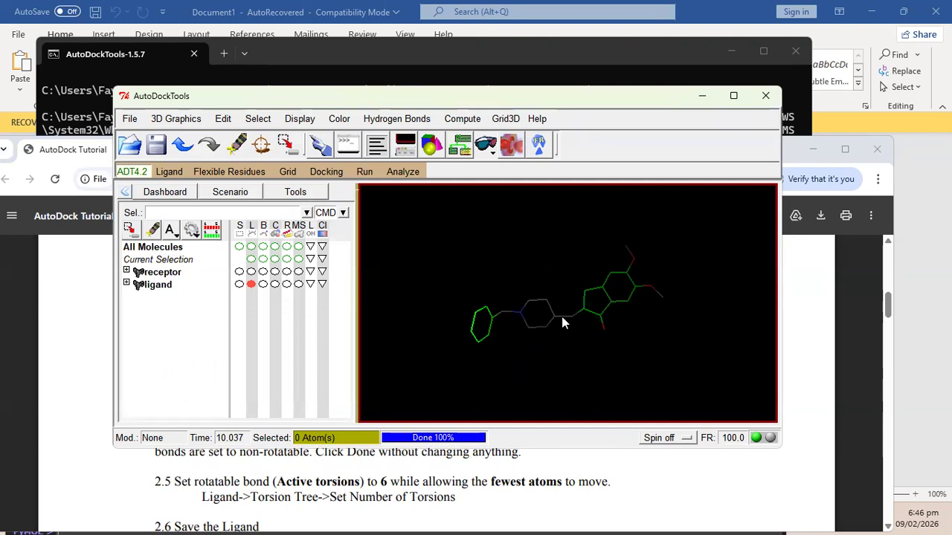
click(110, 305)
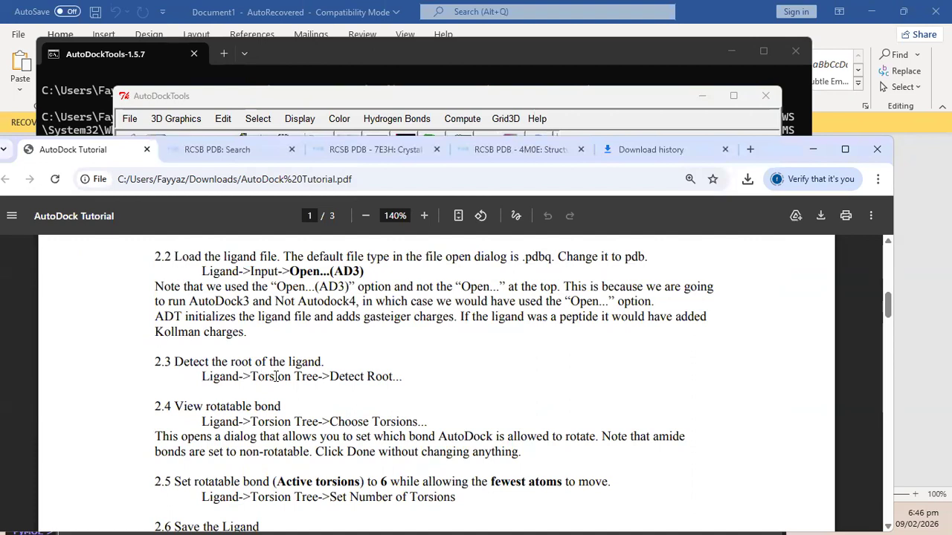
Detect the ligand's torsion root with Ligand > Torsion Tree > Detect Root and inspect it.
click(320, 95)
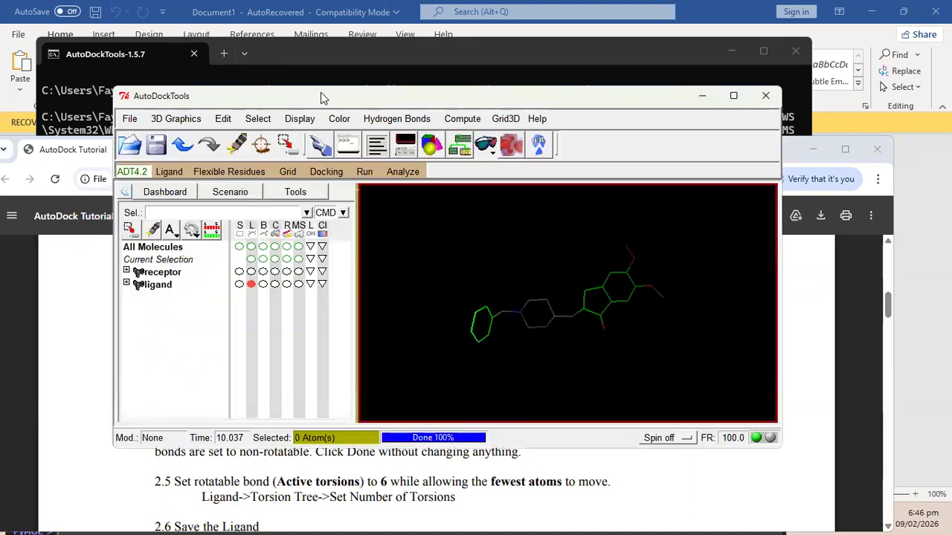
click(171, 172)
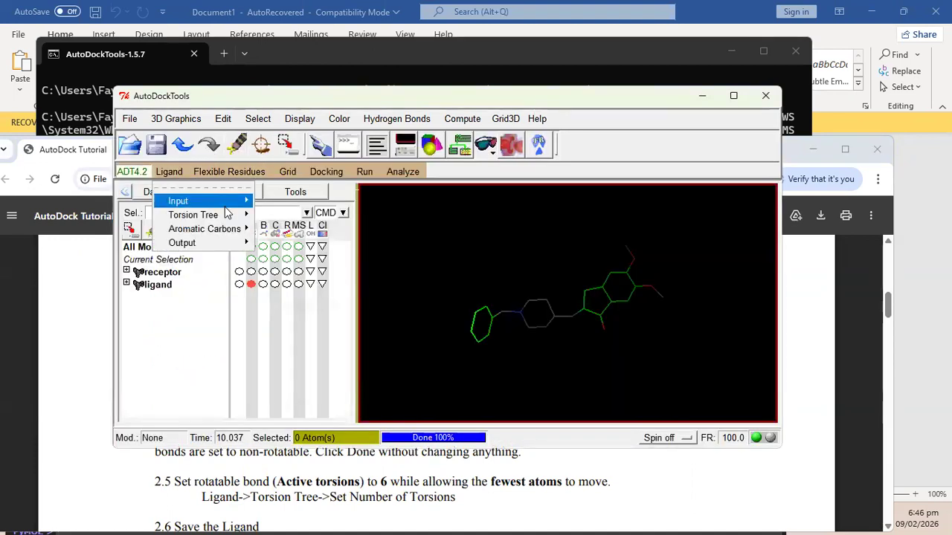
mouse_move(233, 215)
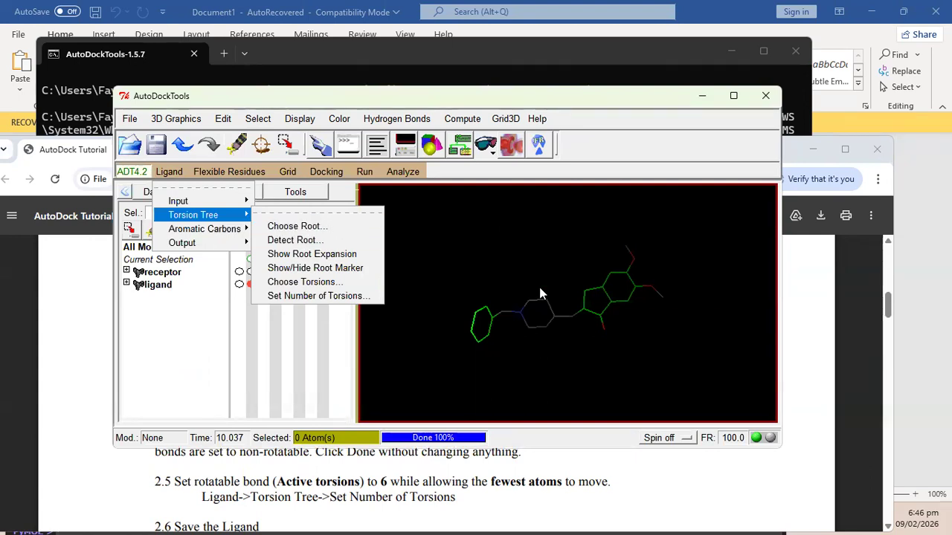
click(327, 248)
drag(595, 337, 581, 307)
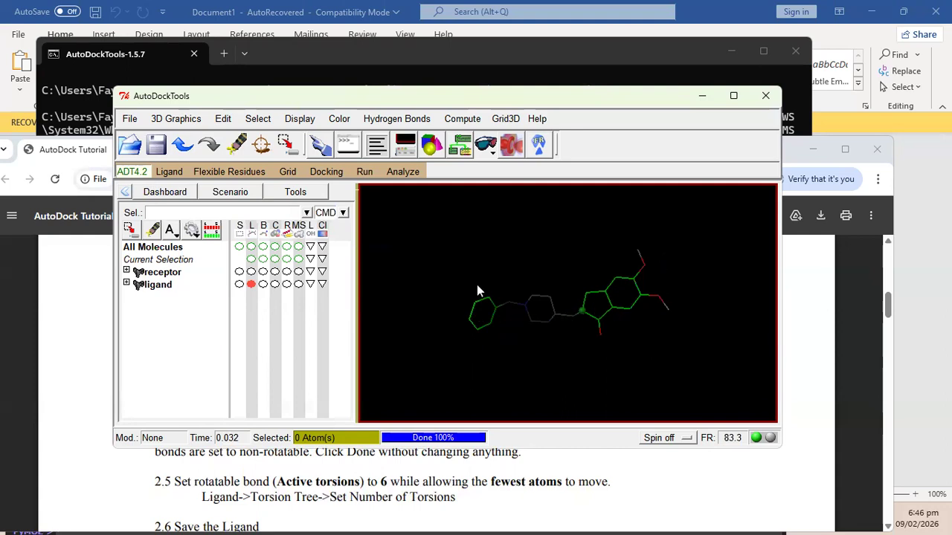
Scroll the tutorial to the Choose Torsions step and highlight its instruction.
click(90, 312)
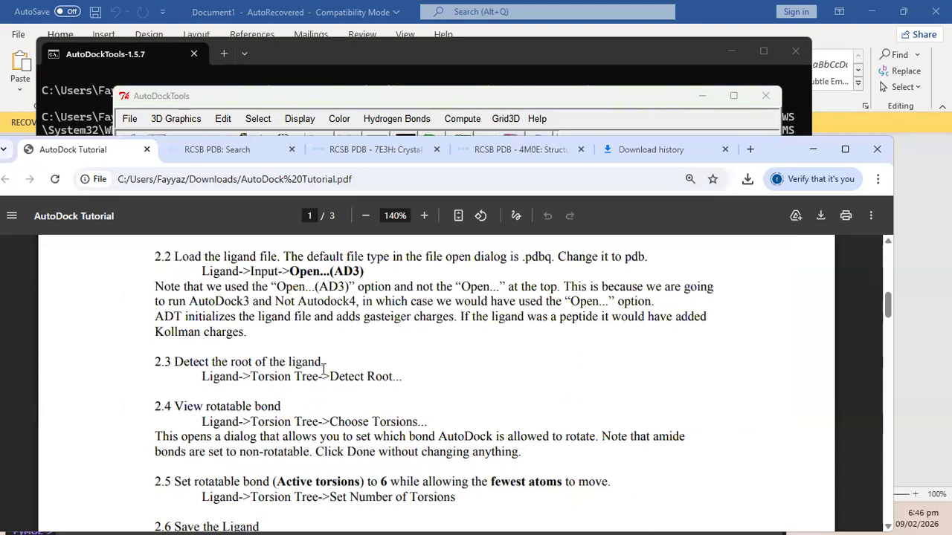
scroll(324, 369, down, 2)
drag(238, 327, 392, 331)
click(391, 331)
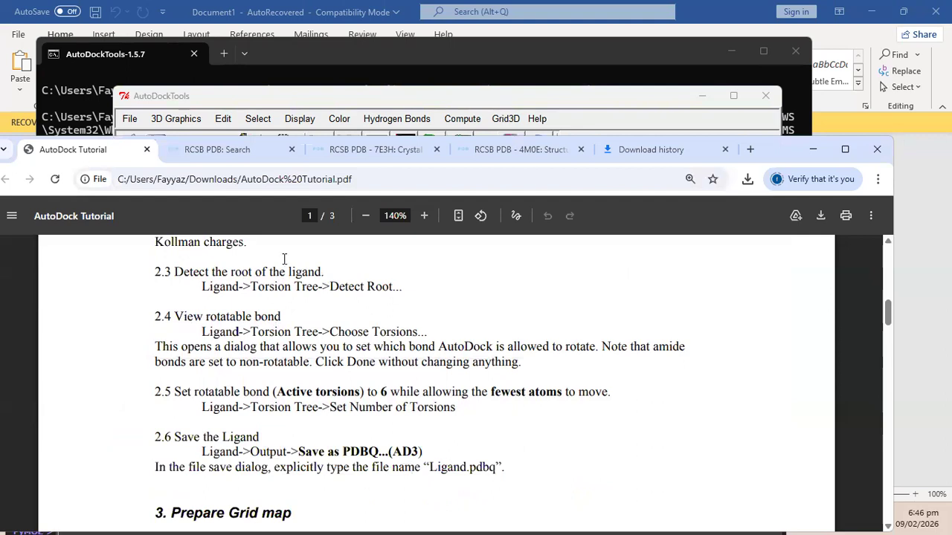
Use Ligand > Torsion Tree > Choose Torsions to show 6 of 32 ligand bonds as rotatable.
click(281, 104)
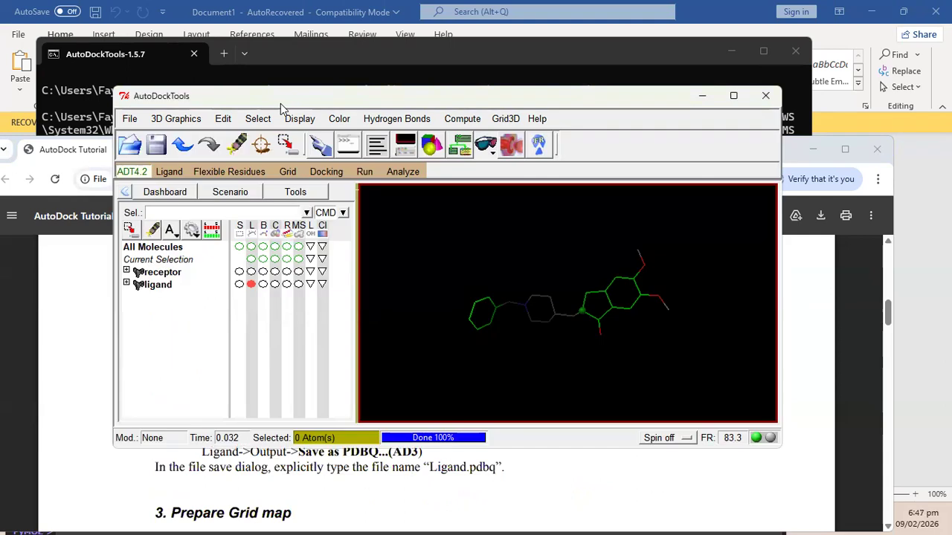
drag(281, 104, 211, 126)
drag(317, 102, 392, 83)
click(202, 160)
mouse_move(260, 207)
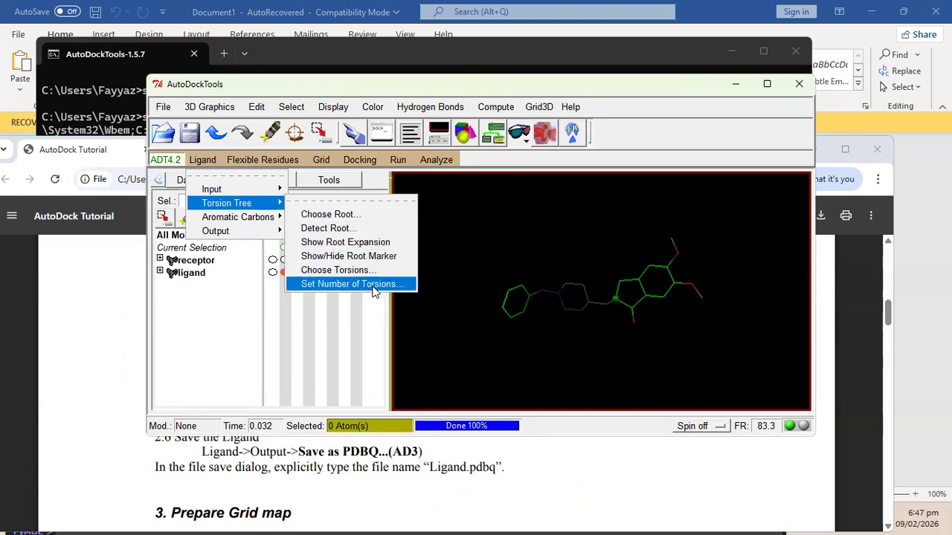
click(338, 270)
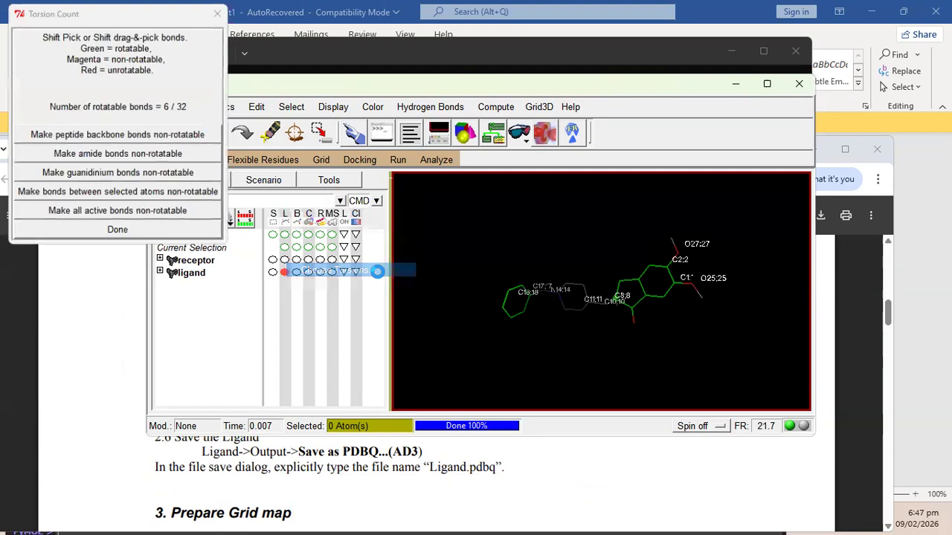
click(16, 12)
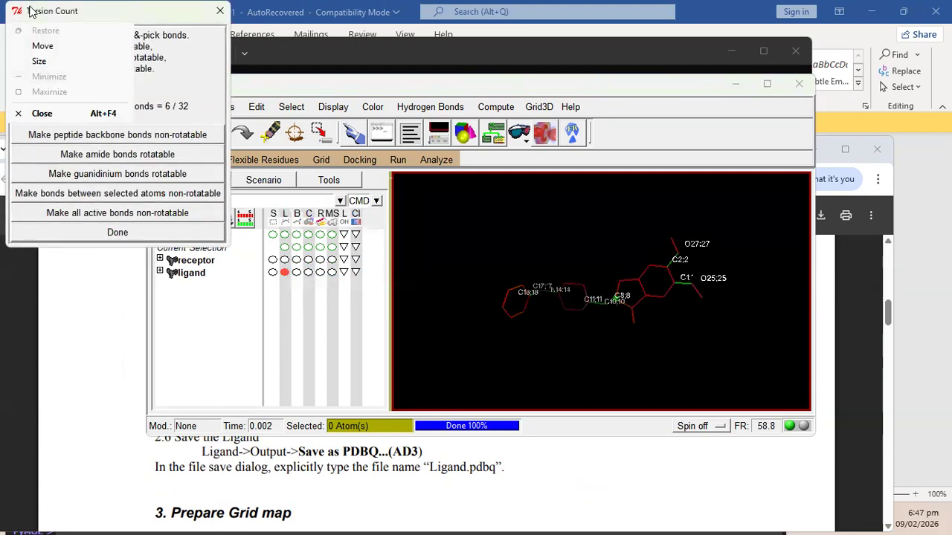
click(30, 11)
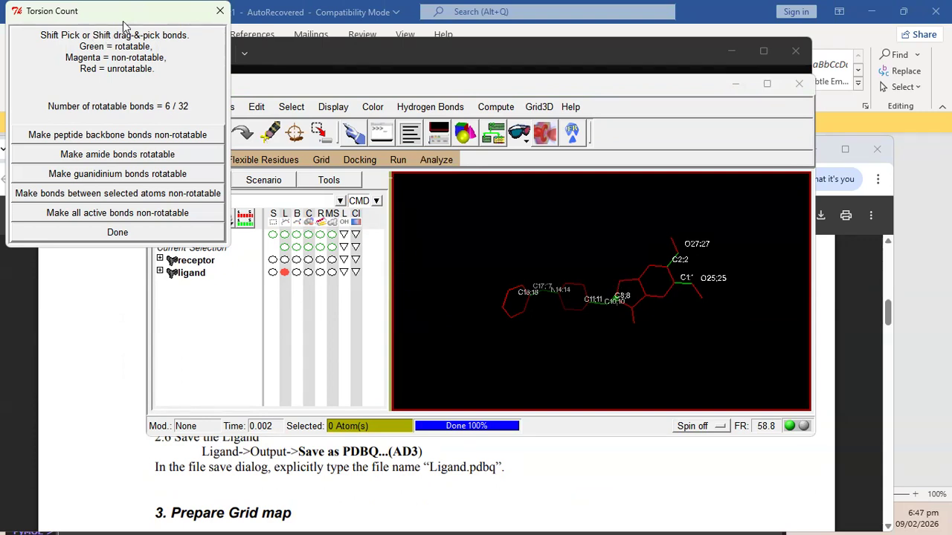
Move the Torsion Count dialog aside and check the tutorial's Set Number of Torsions step.
drag(124, 26, 331, 168)
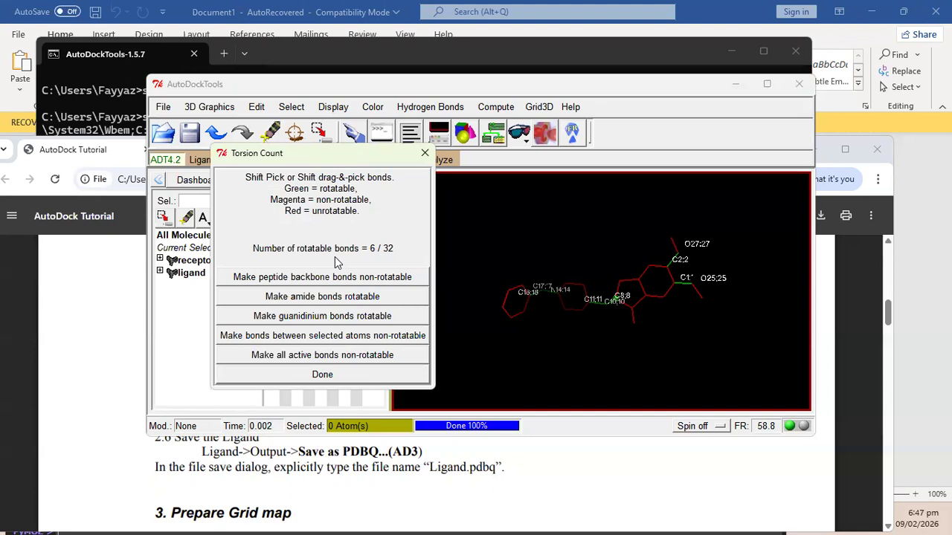
click(106, 336)
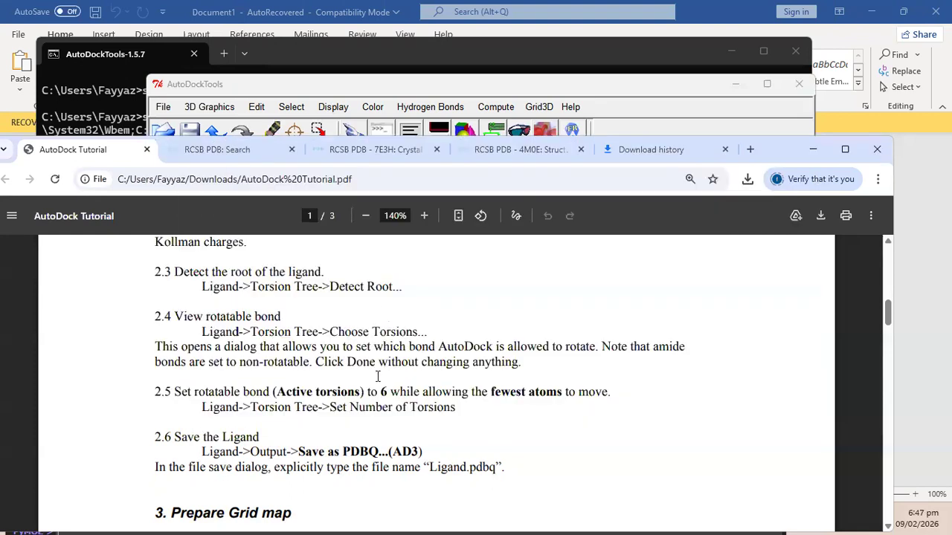
drag(330, 408, 458, 408)
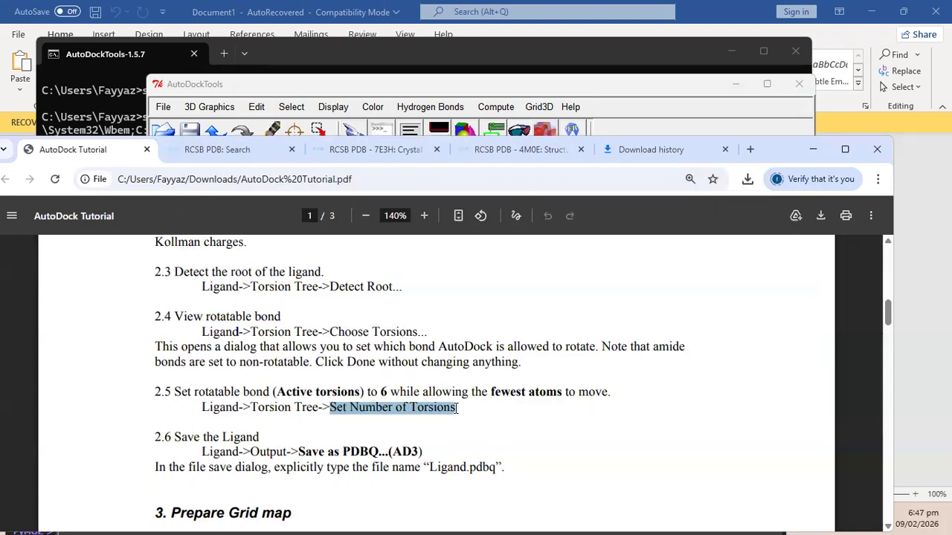
click(457, 408)
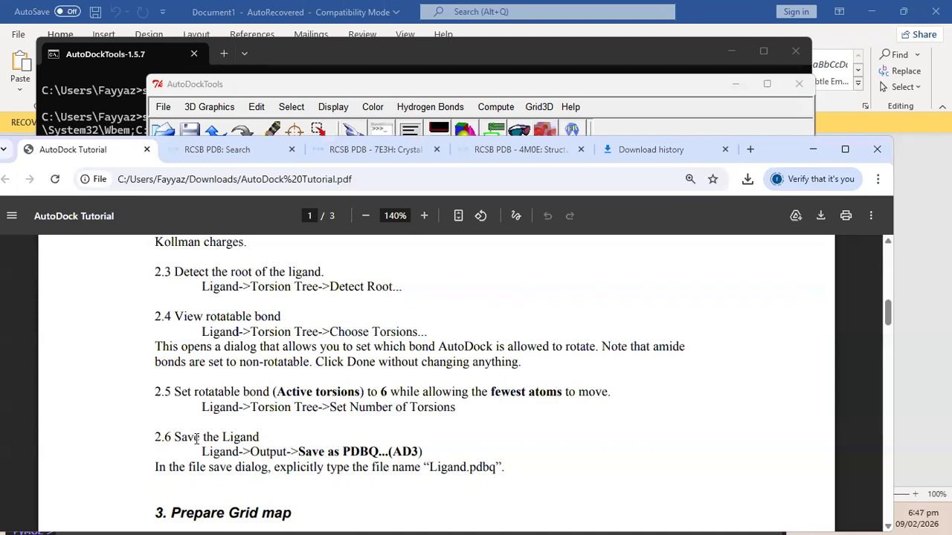
click(541, 88)
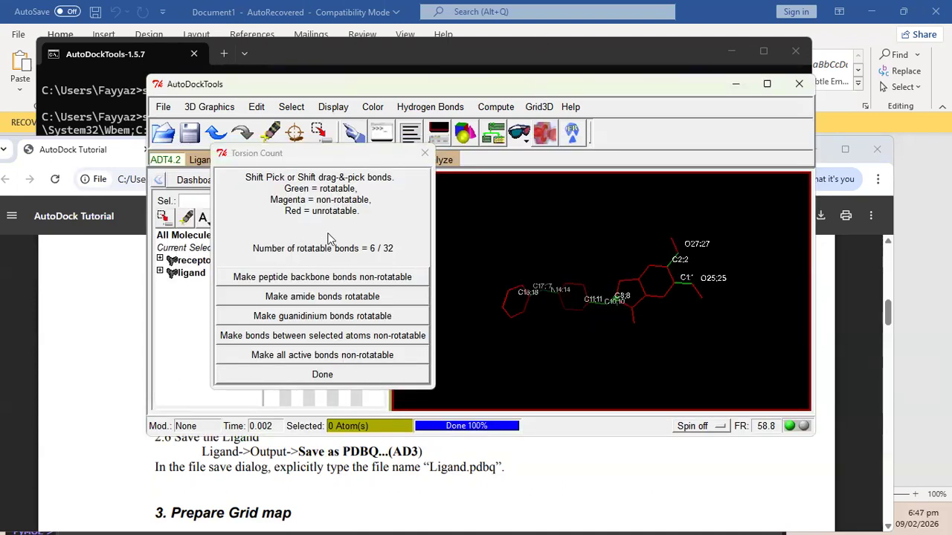
Accept 6 rotatable torsions and read the tutorial's save-as-PDBQT instruction.
click(322, 375)
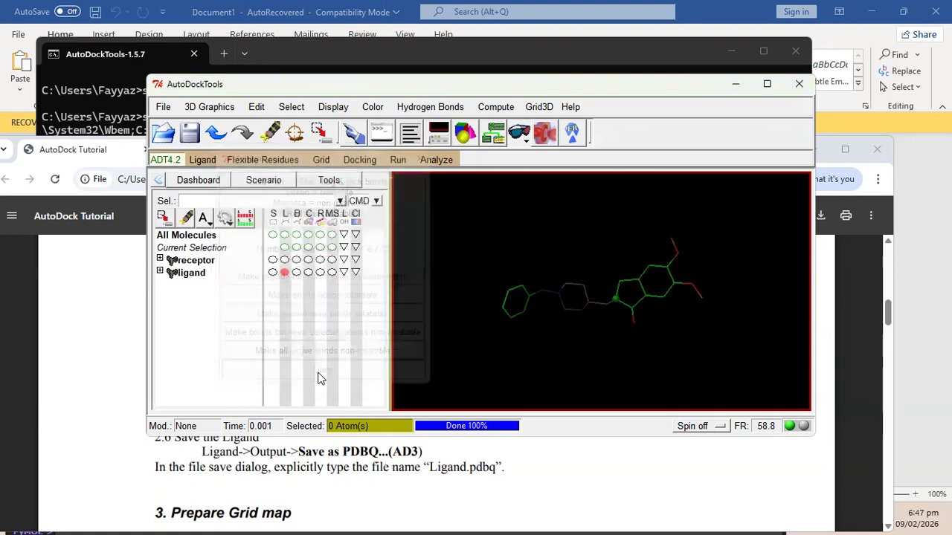
click(122, 365)
scroll(393, 368, down, 3)
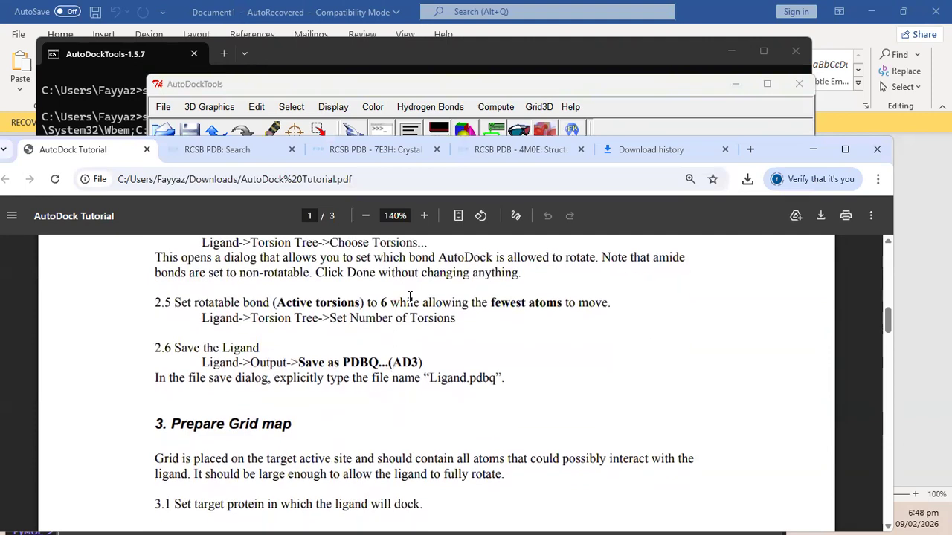
drag(296, 320, 395, 318)
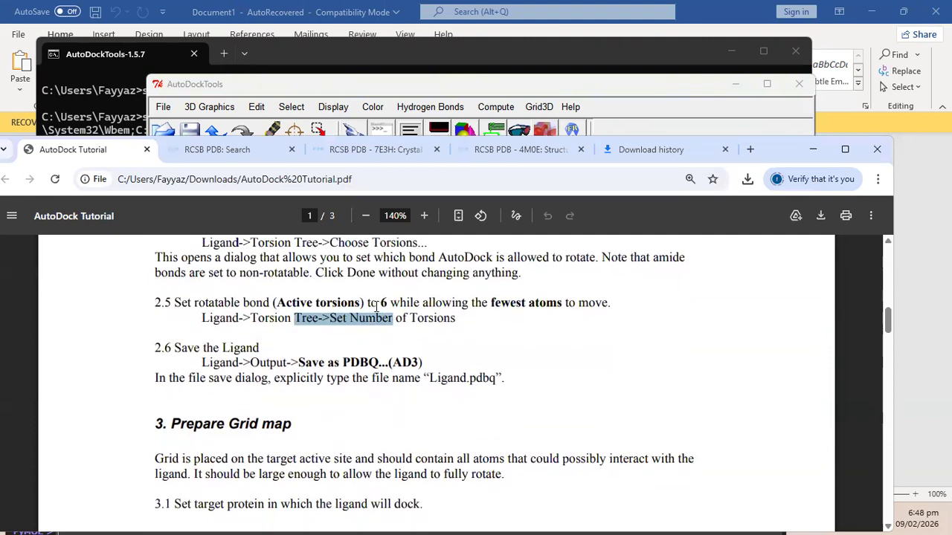
click(376, 307)
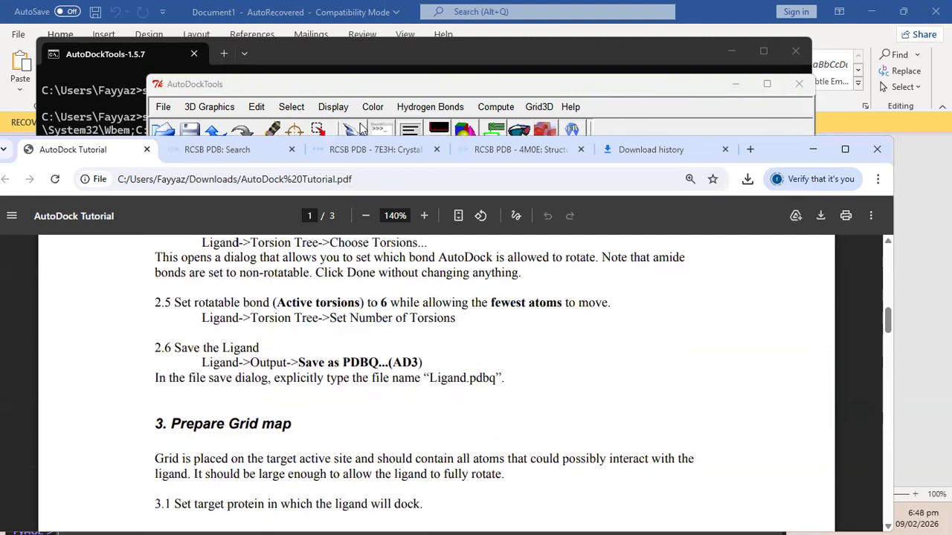
drag(347, 364, 377, 363)
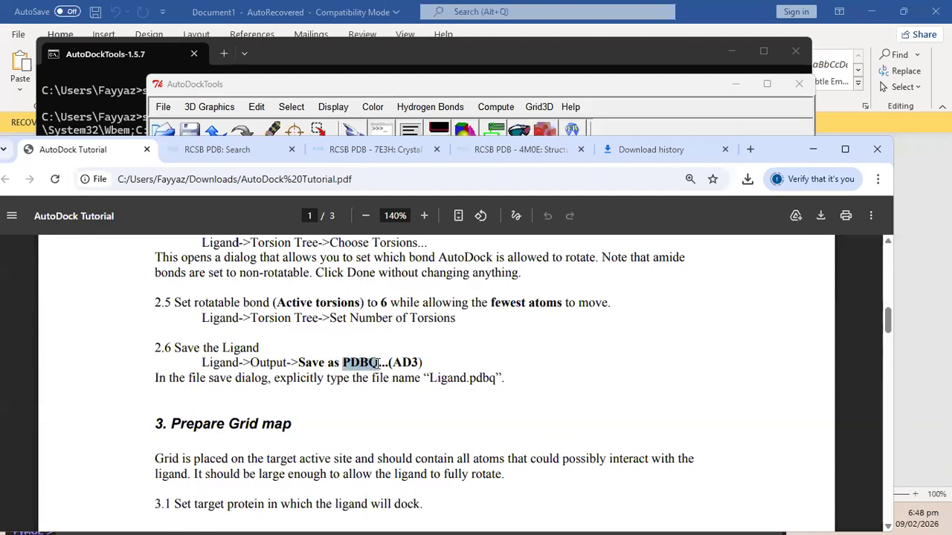
click(455, 84)
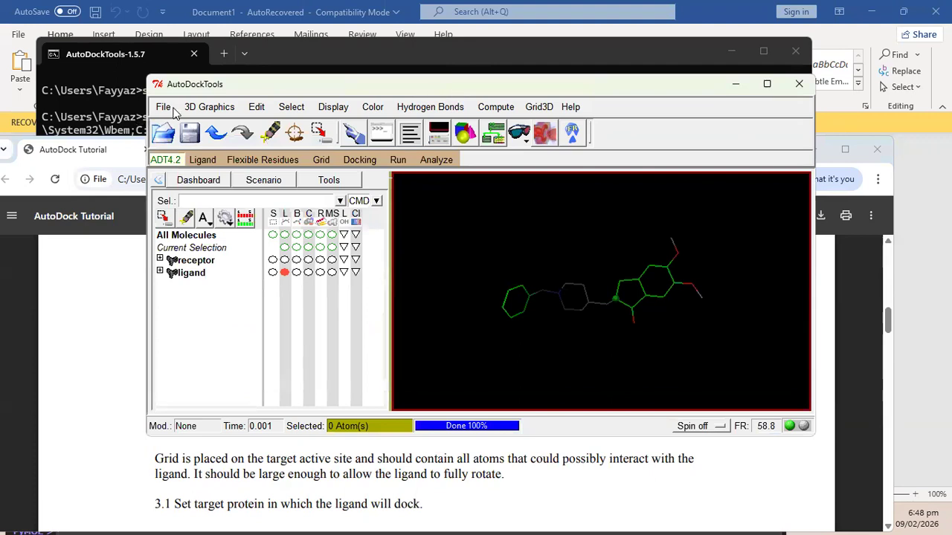
Save the ligand through Ligand > Output > Save as PDBQT under the name 'ligand'.
click(203, 160)
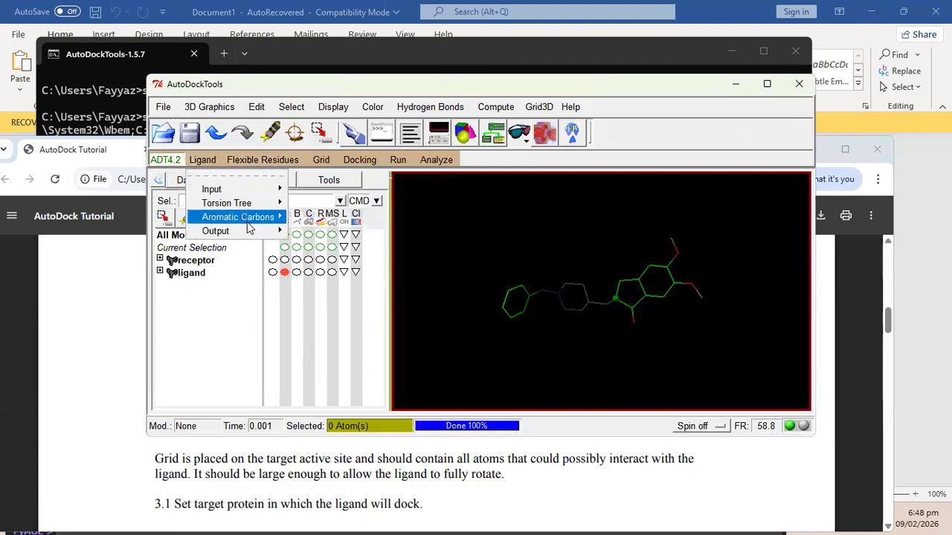
mouse_move(257, 231)
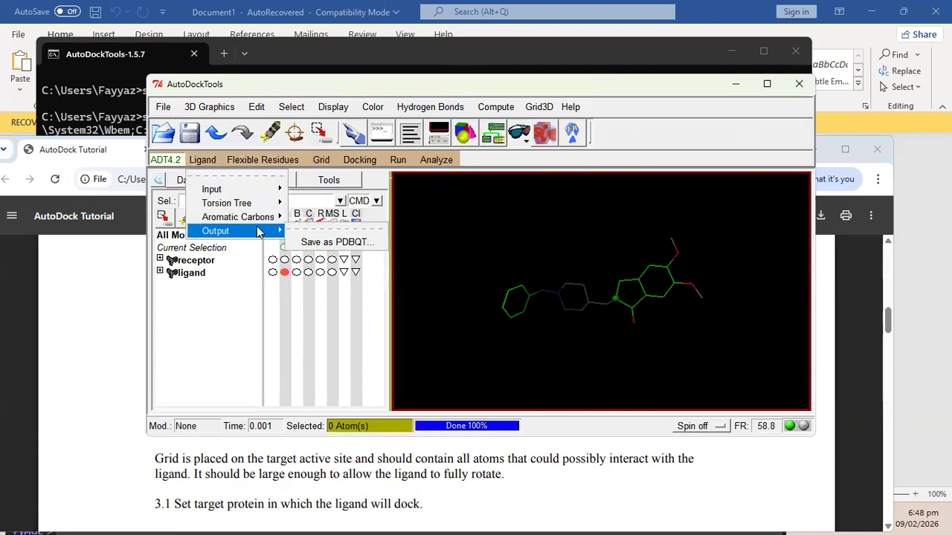
click(332, 243)
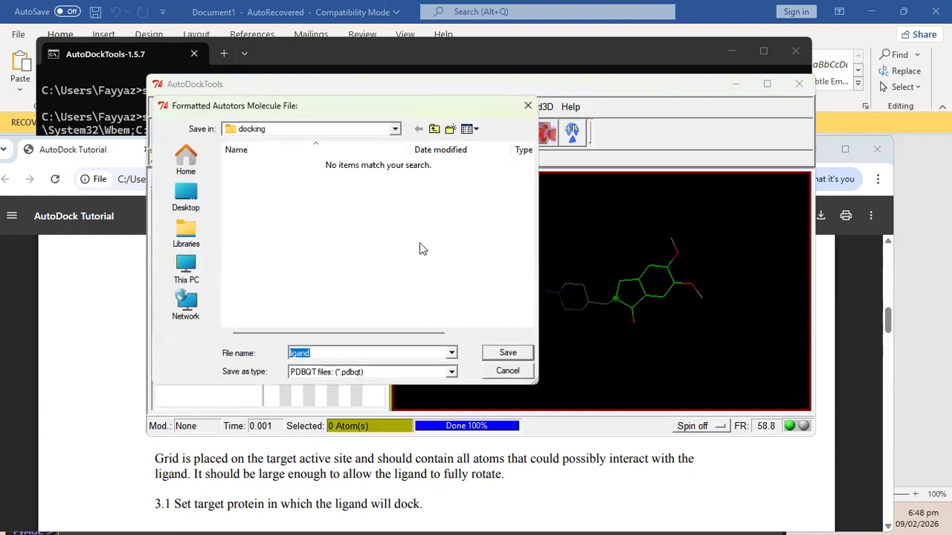
click(513, 354)
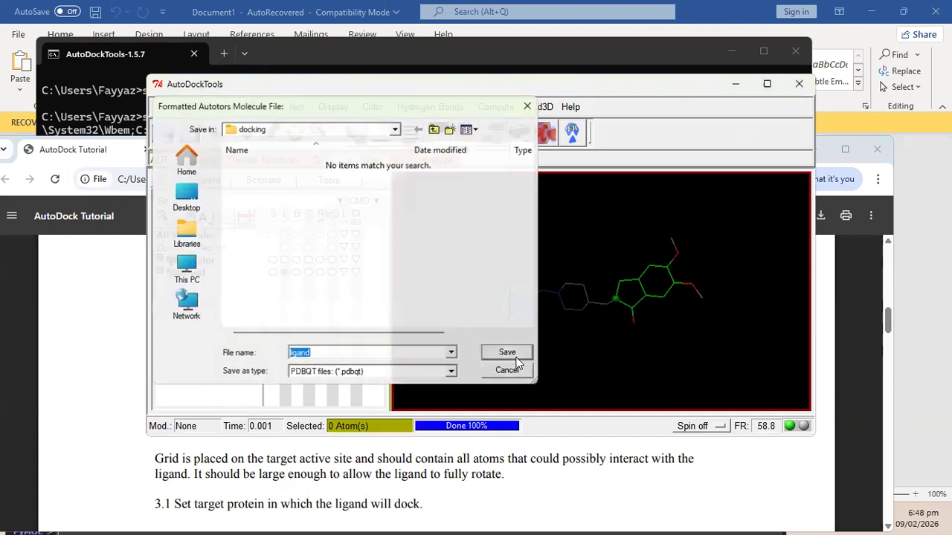
click(118, 384)
Following the tutorial, hide the ligand and display the receptor as lines.
scroll(345, 383, down, 1)
scroll(345, 383, down, 3)
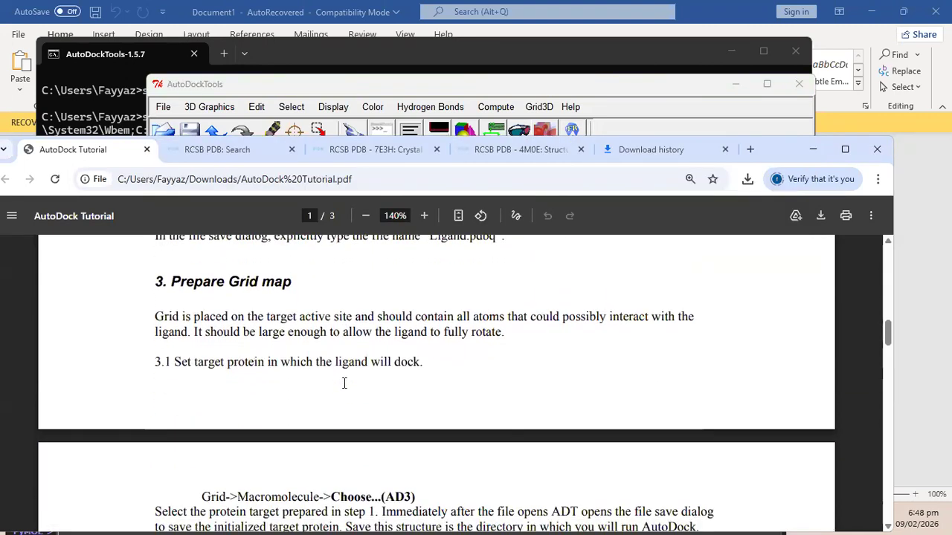
click(486, 85)
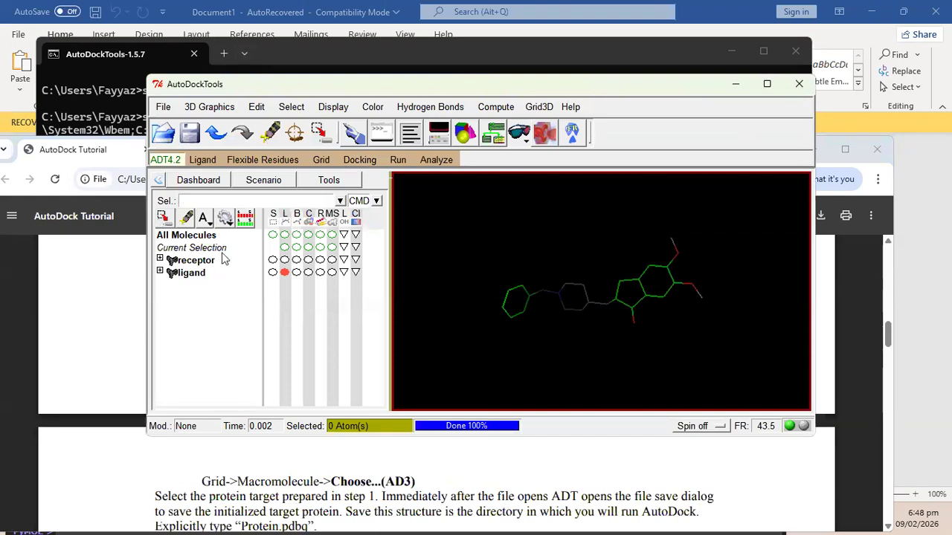
click(122, 338)
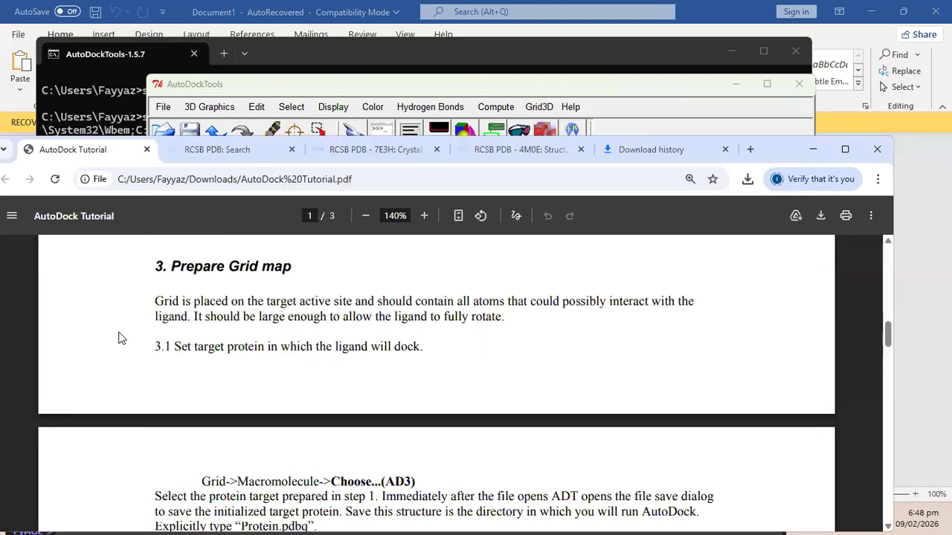
click(525, 86)
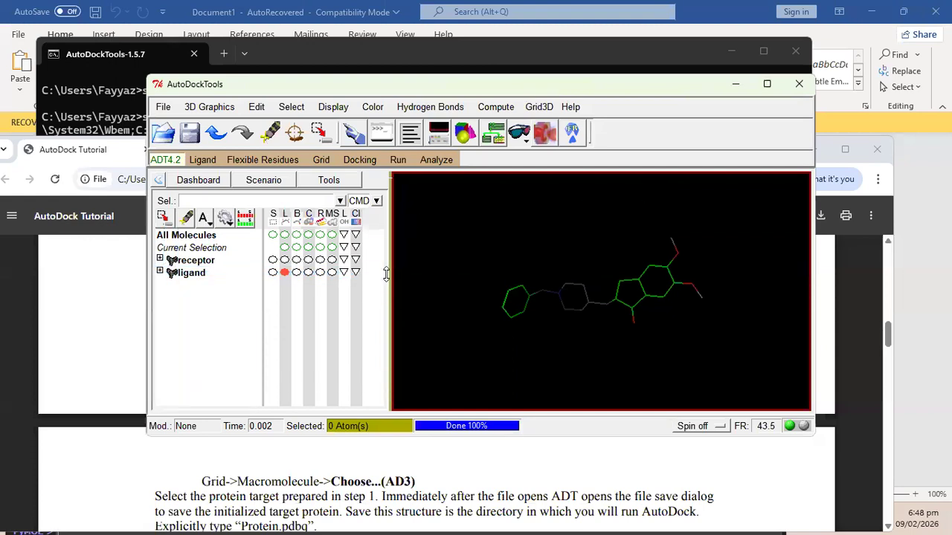
click(284, 273)
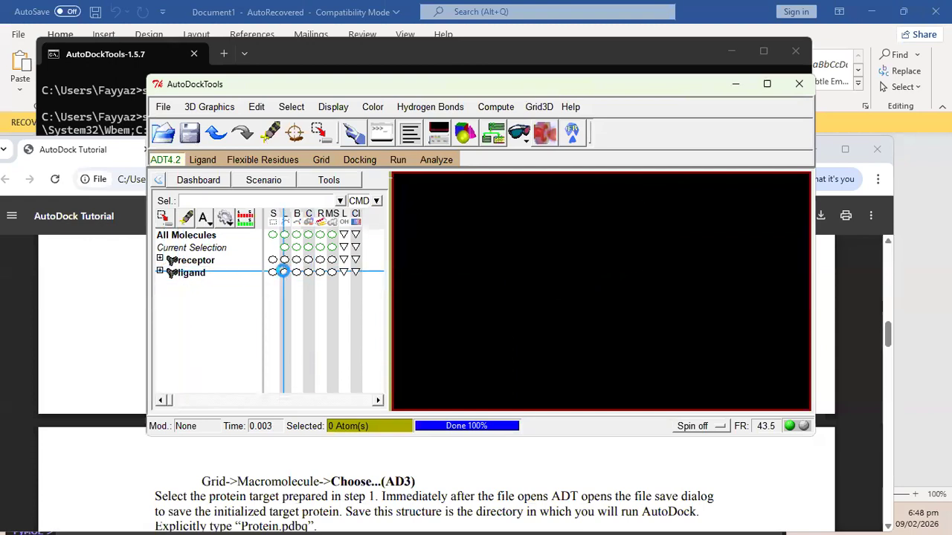
click(285, 259)
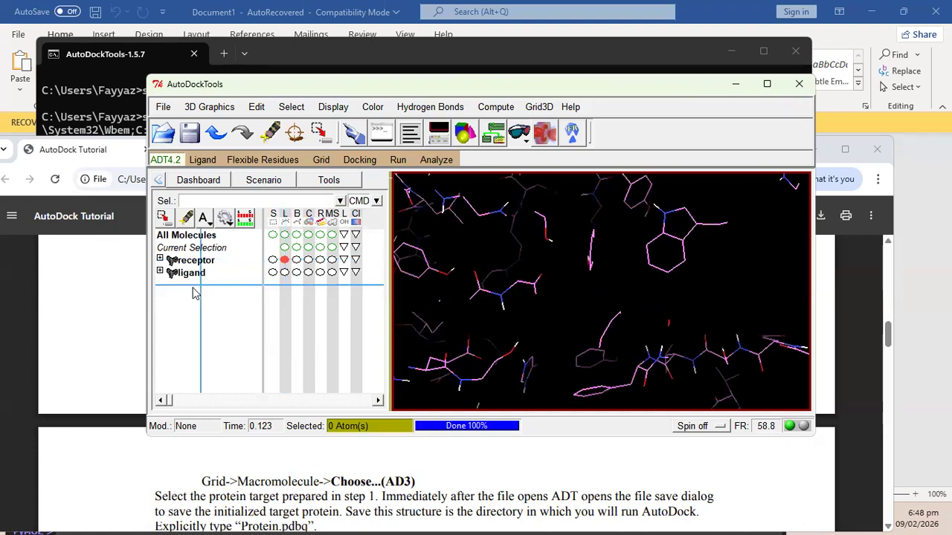
Scroll the tutorial ahead to the next step and return to AutoDockTools.
click(122, 305)
ctrl+scroll(385, 319, down, 1)
scroll(385, 318, down, 2)
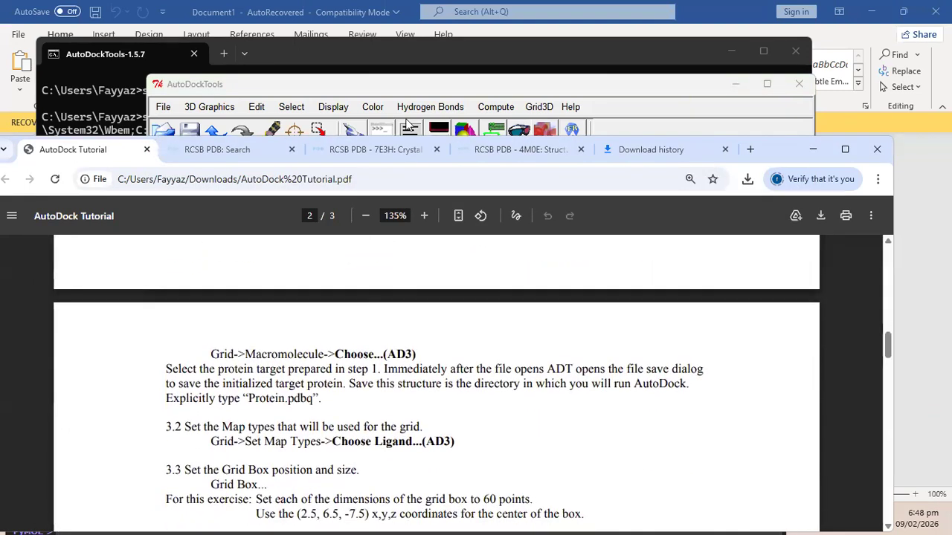
click(447, 88)
click(97, 331)
click(376, 88)
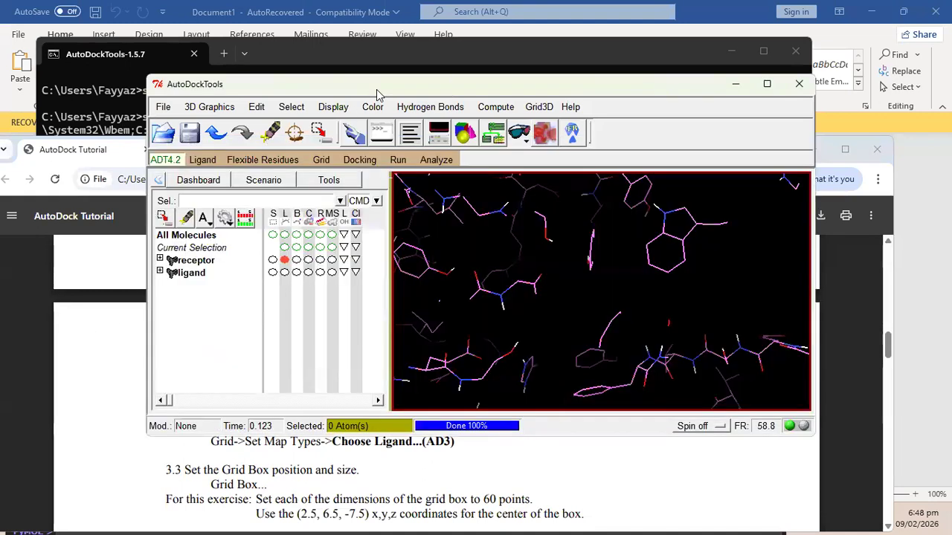
Choose receptor as the grid macromolecule, accept the warning, and save receptor.pdbqt.
click(320, 160)
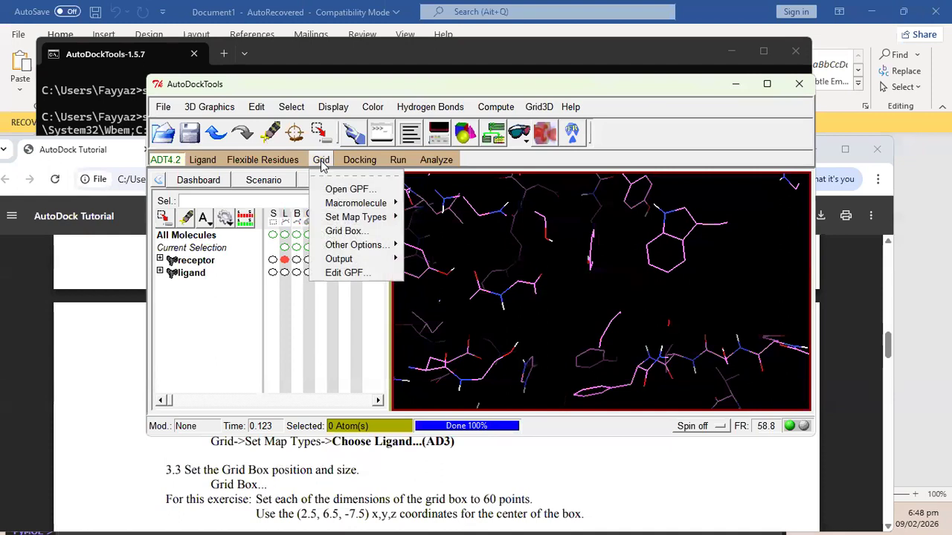
mouse_move(358, 205)
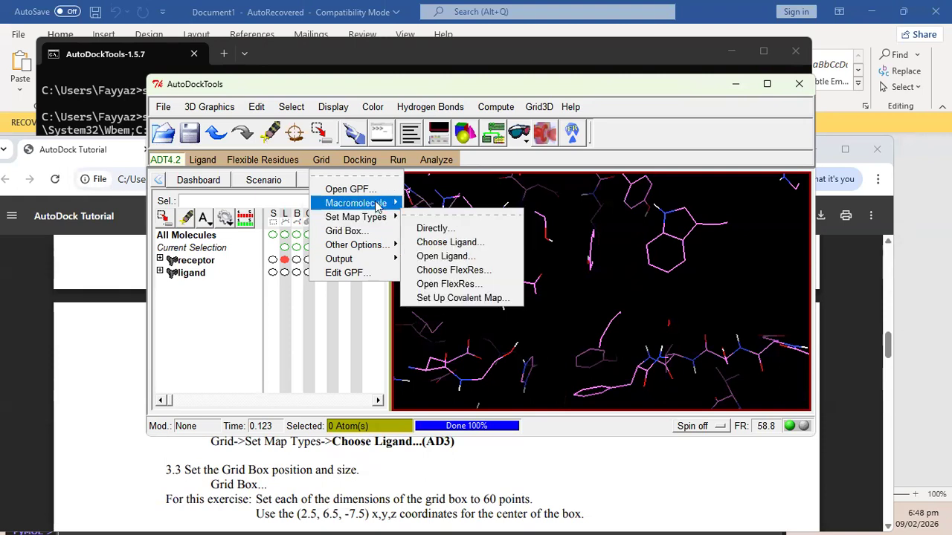
click(427, 230)
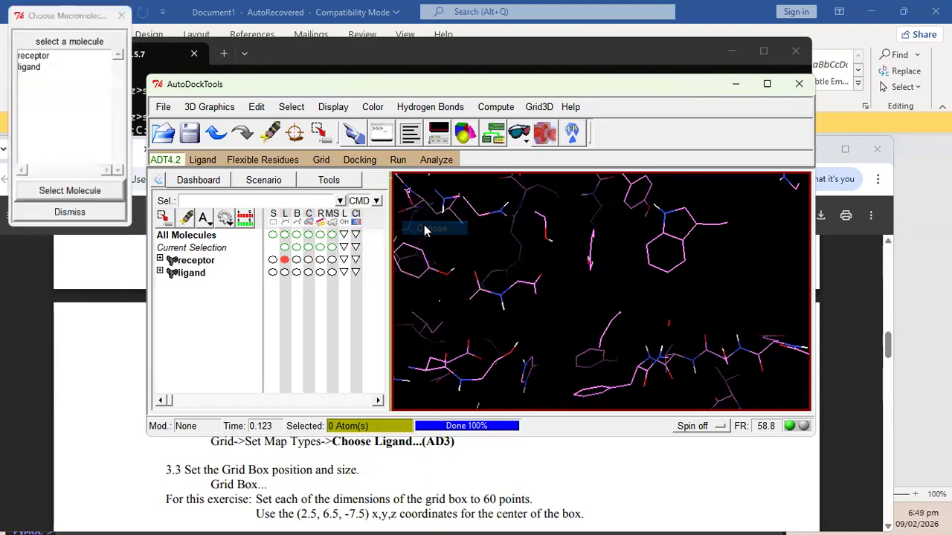
click(41, 54)
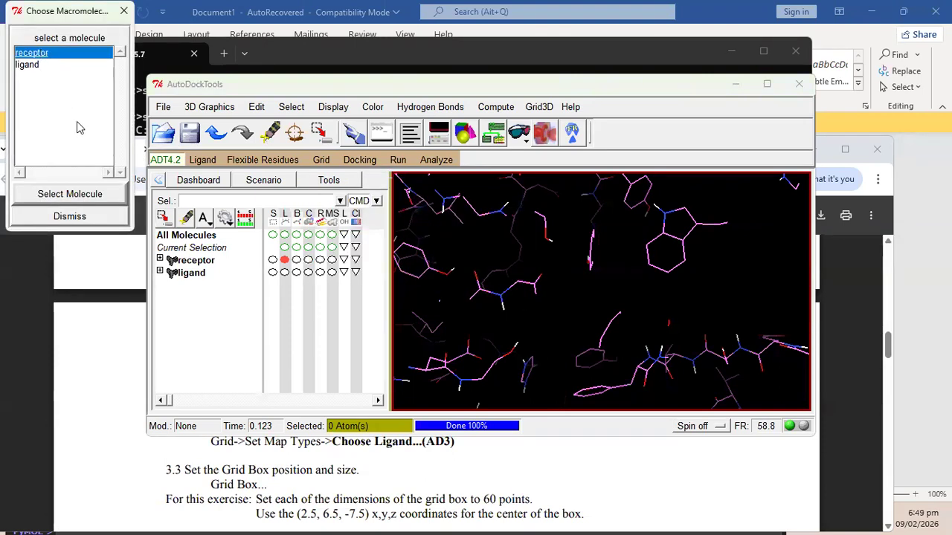
click(70, 194)
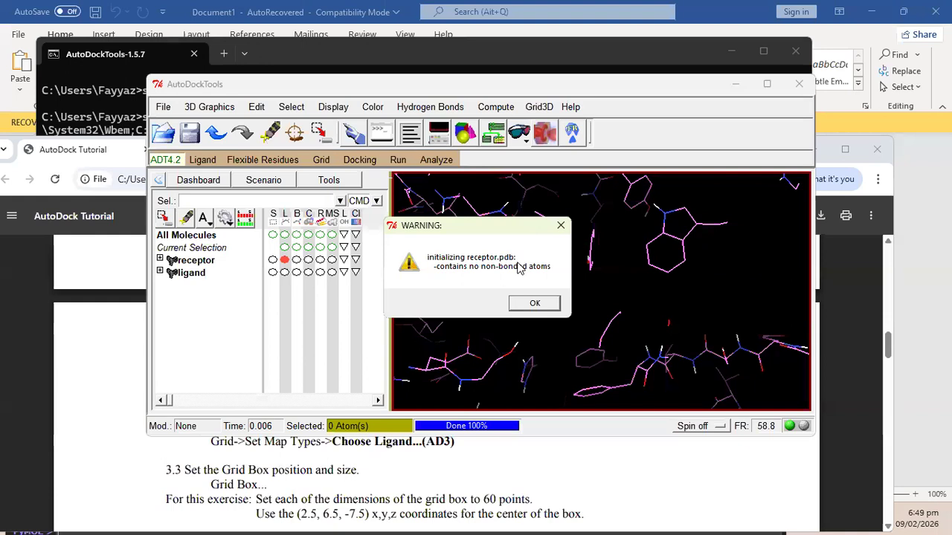
click(535, 304)
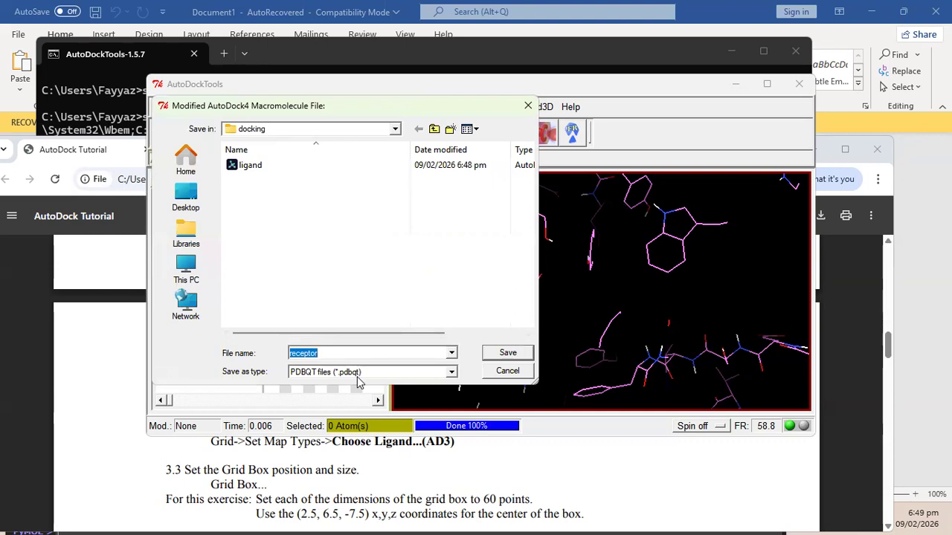
click(500, 354)
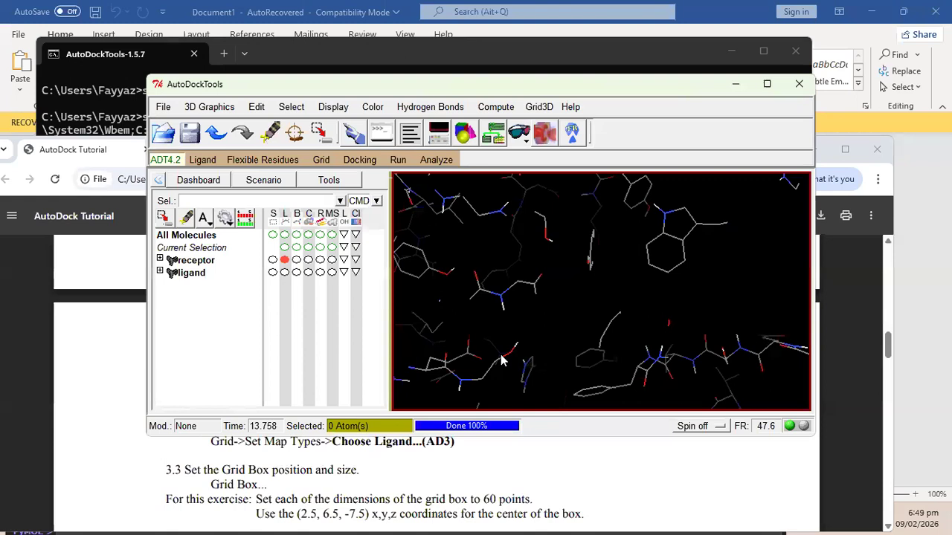
click(109, 376)
Per the tutorial's Choose Ligand step, select ligand as the source of grid map types.
scroll(408, 415, down, 1)
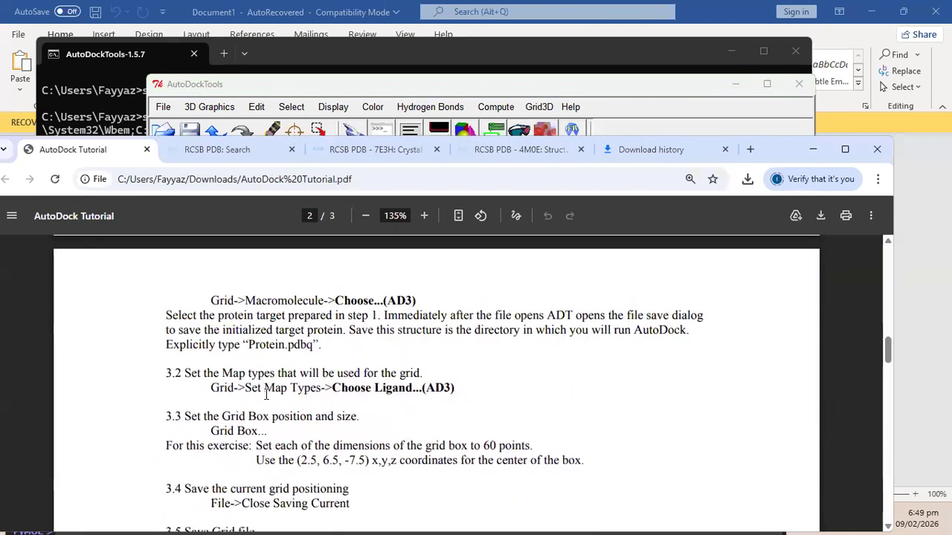
drag(322, 384, 424, 391)
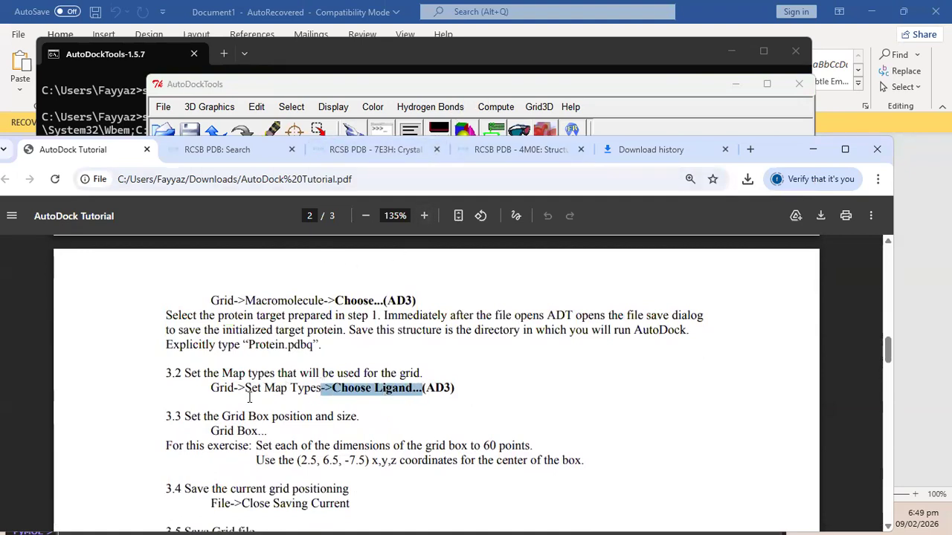
click(531, 87)
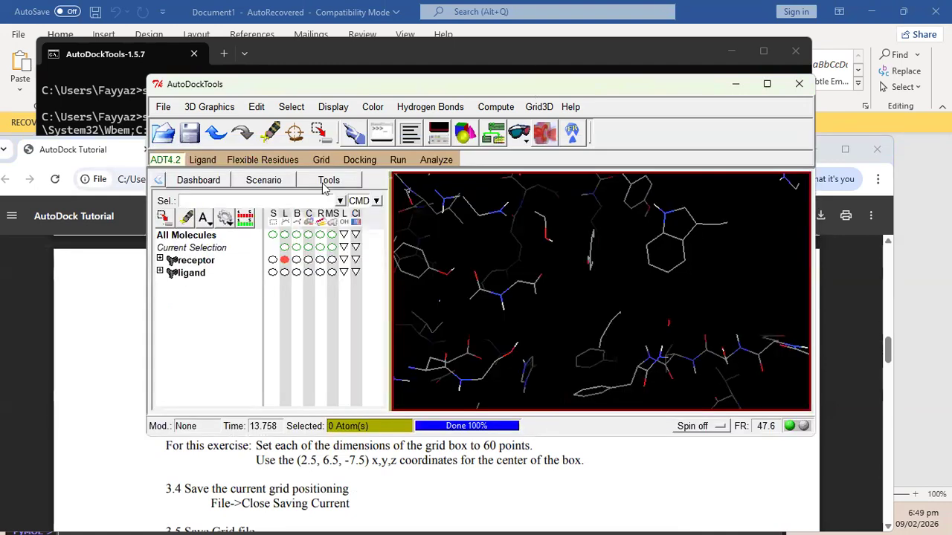
click(329, 164)
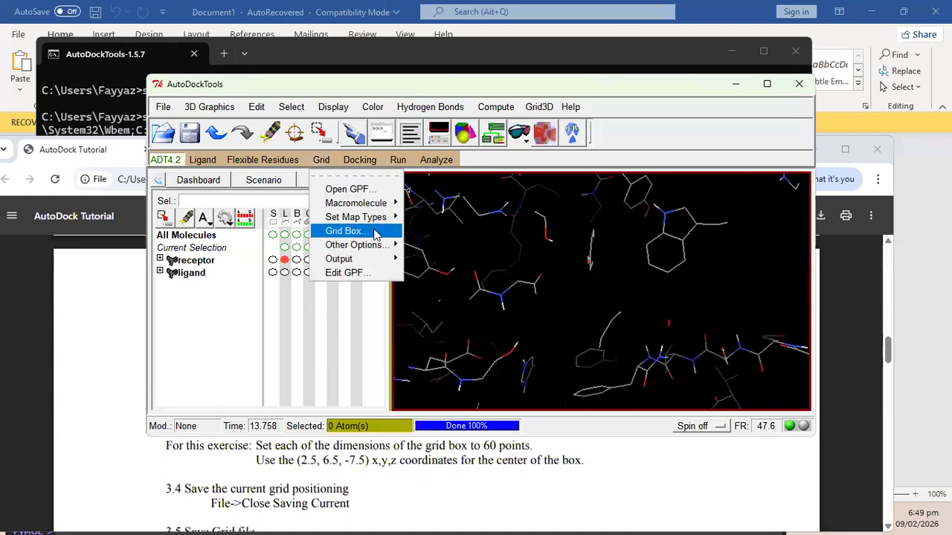
mouse_move(379, 217)
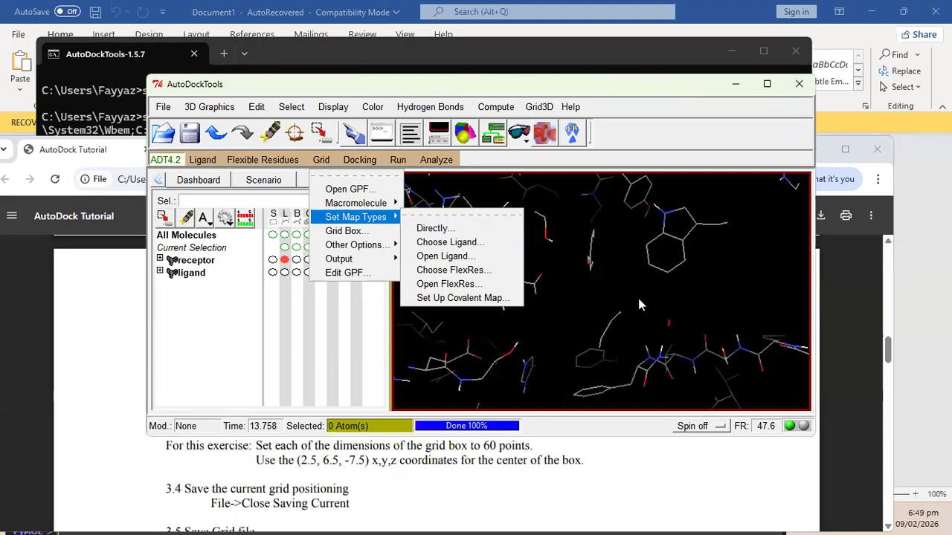
click(439, 242)
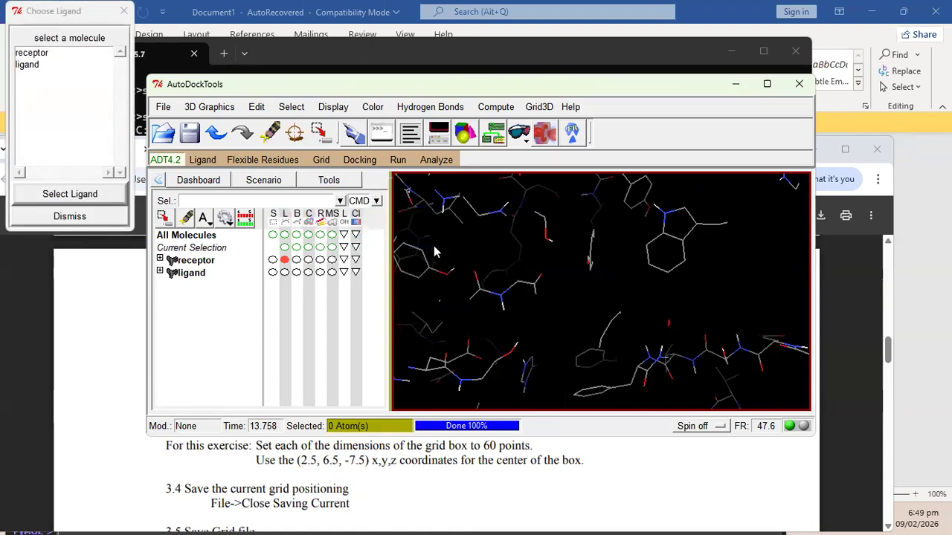
click(36, 65)
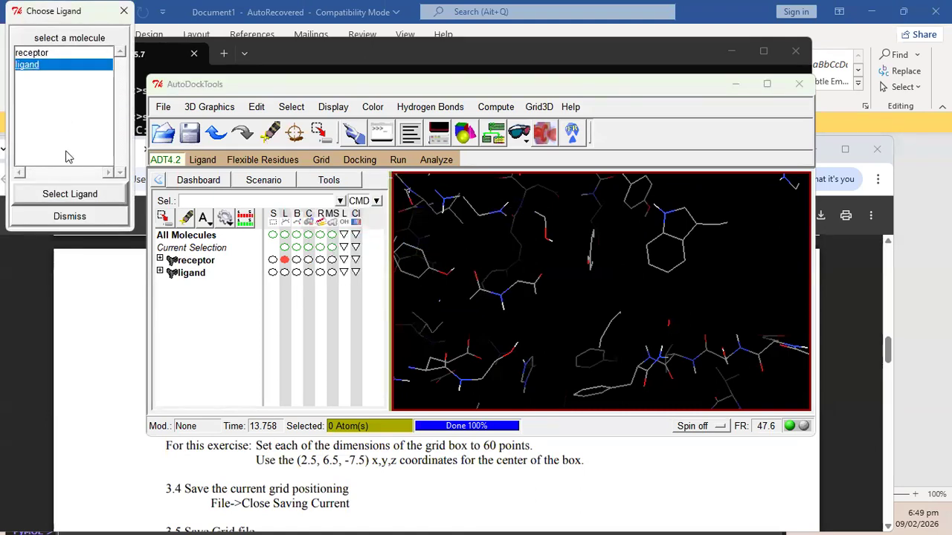
click(70, 194)
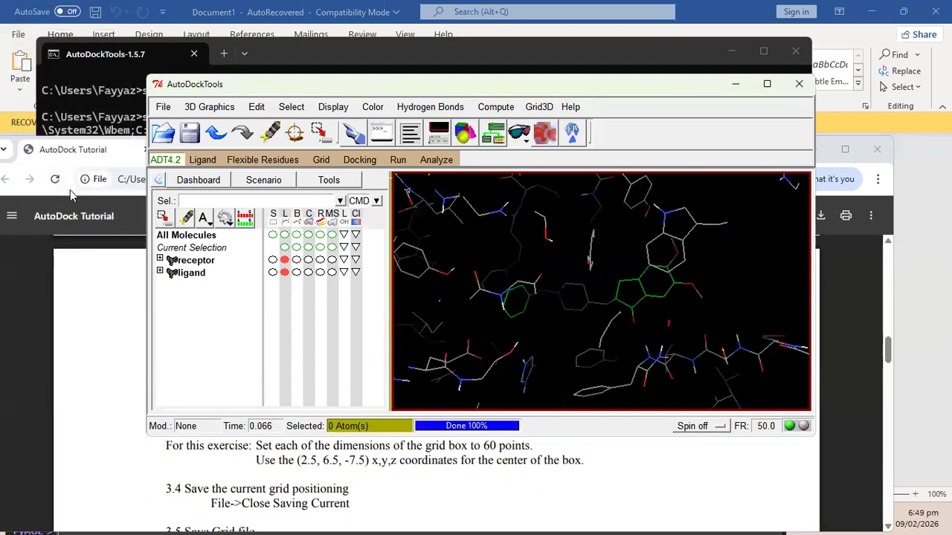
click(105, 340)
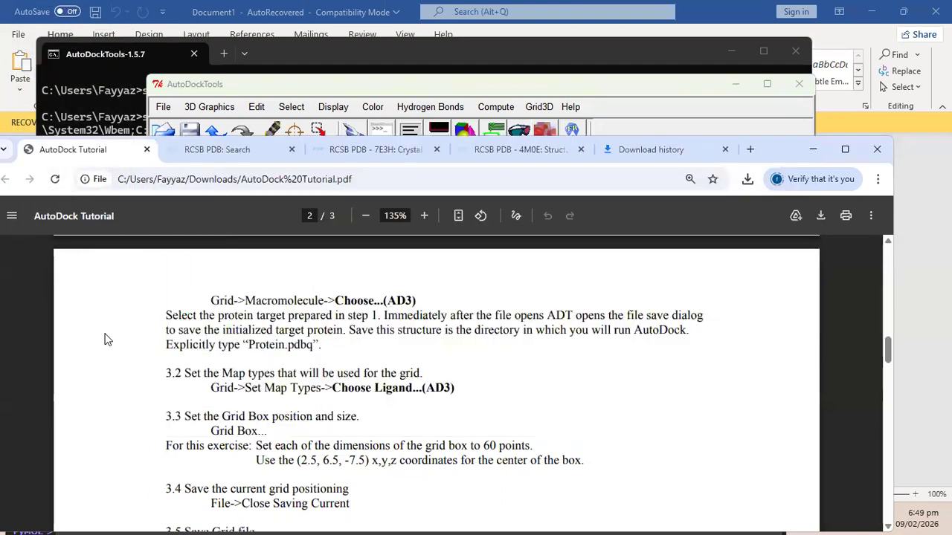
scroll(342, 394, down, 2)
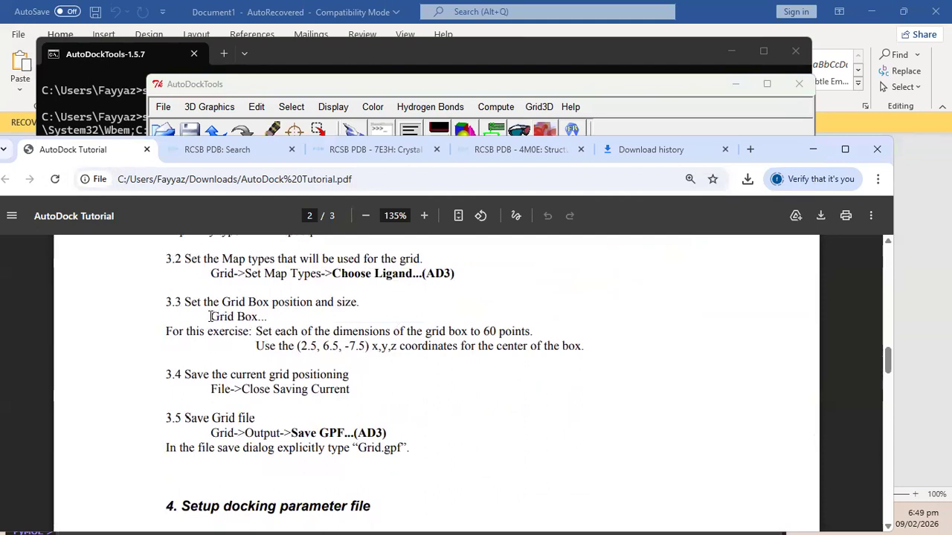
Open Grid > Grid Box, as described in the tutorial's Grid Box step.
drag(209, 317, 271, 316)
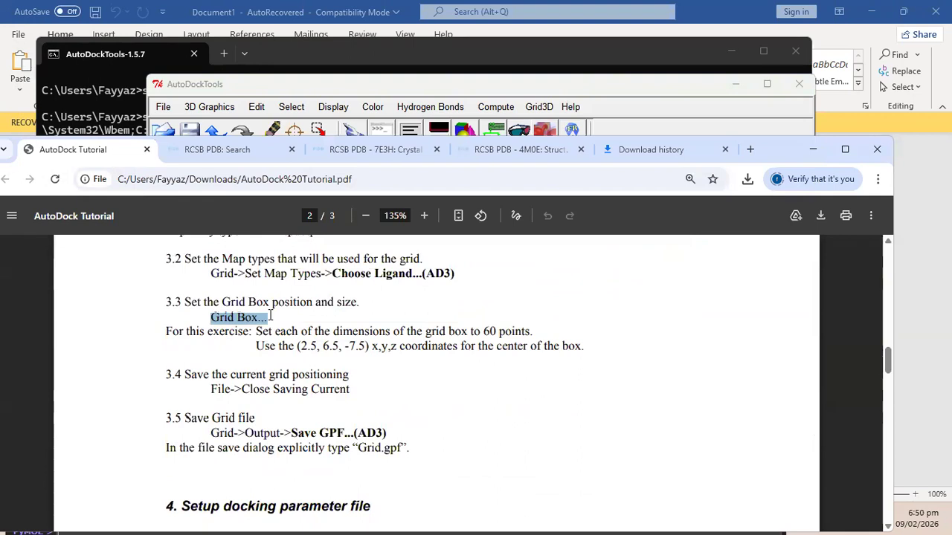
click(458, 90)
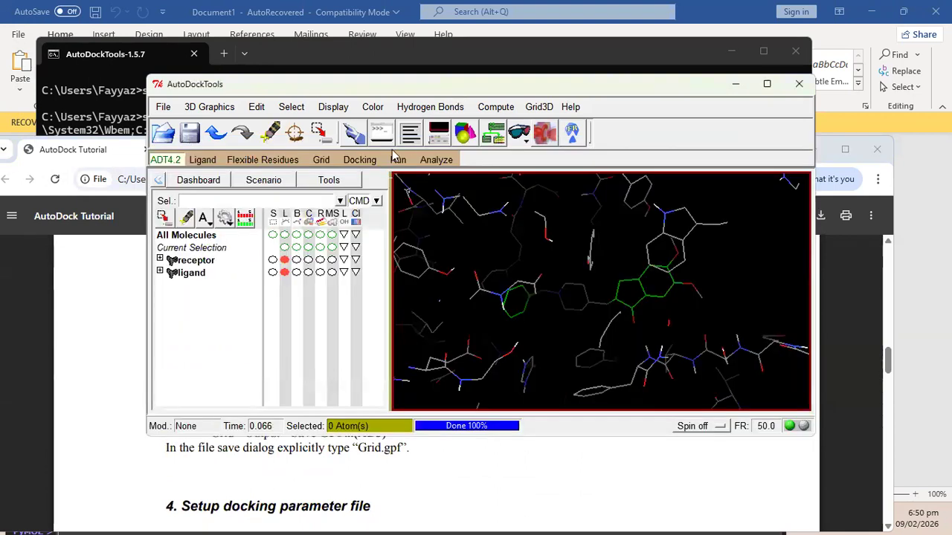
click(320, 160)
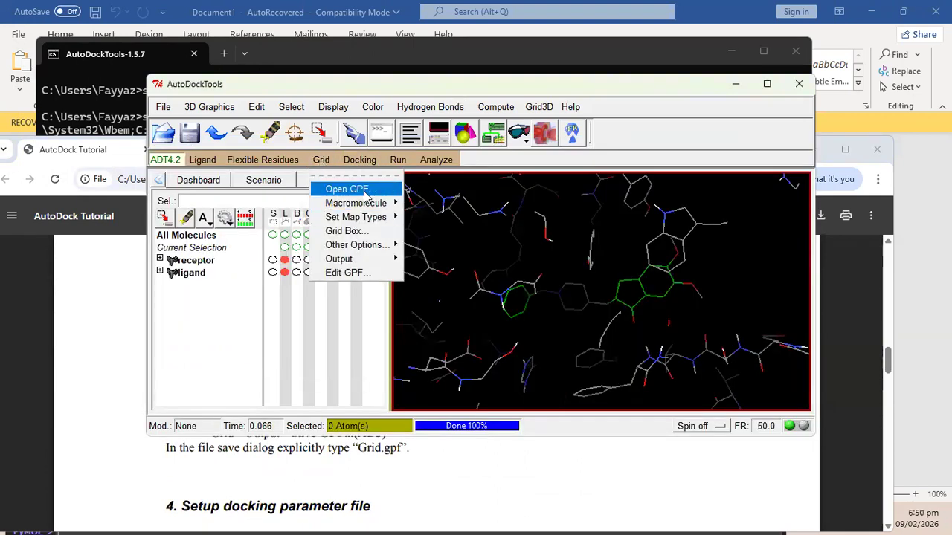
click(346, 232)
Center the grid box on the ligand at x -43.74, y 37.597, z -30.039.
drag(110, 27, 235, 121)
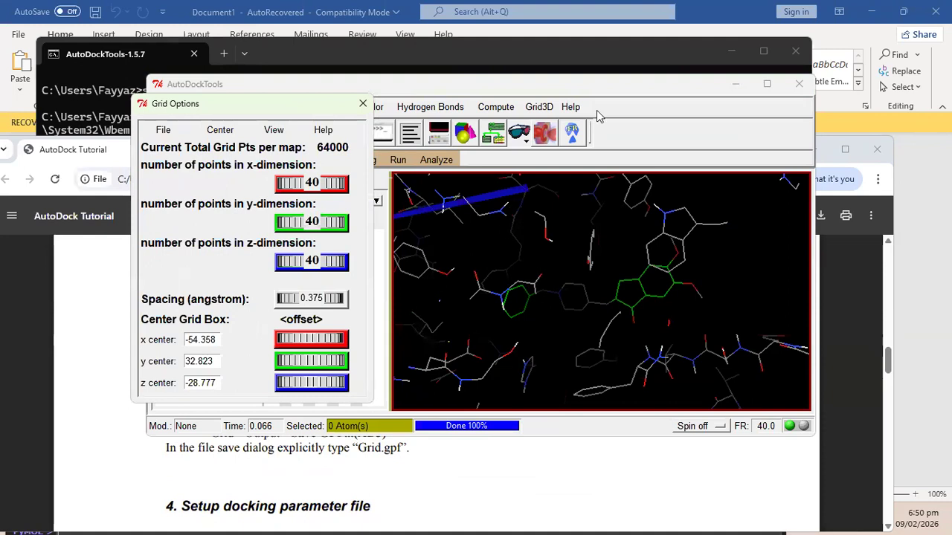
click(636, 90)
scroll(572, 233, down, 5)
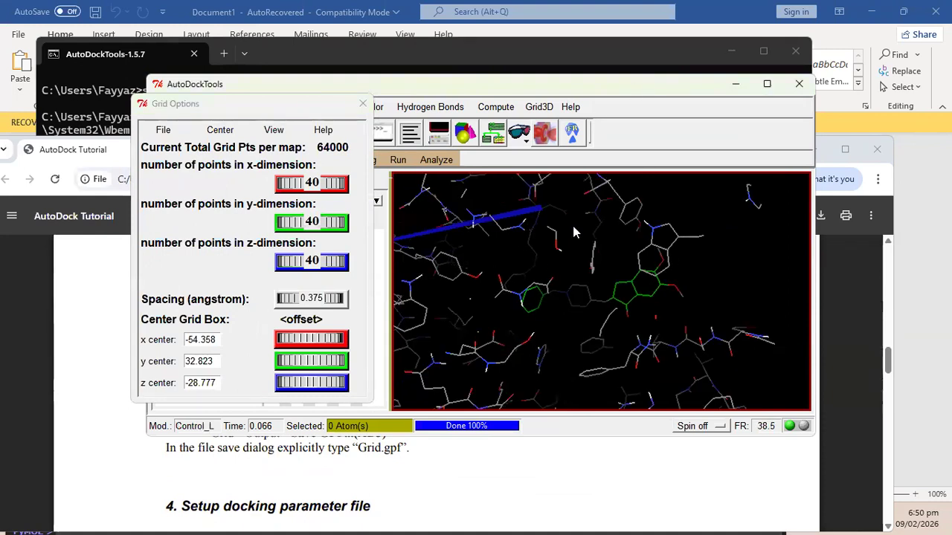
scroll(572, 232, down, 6)
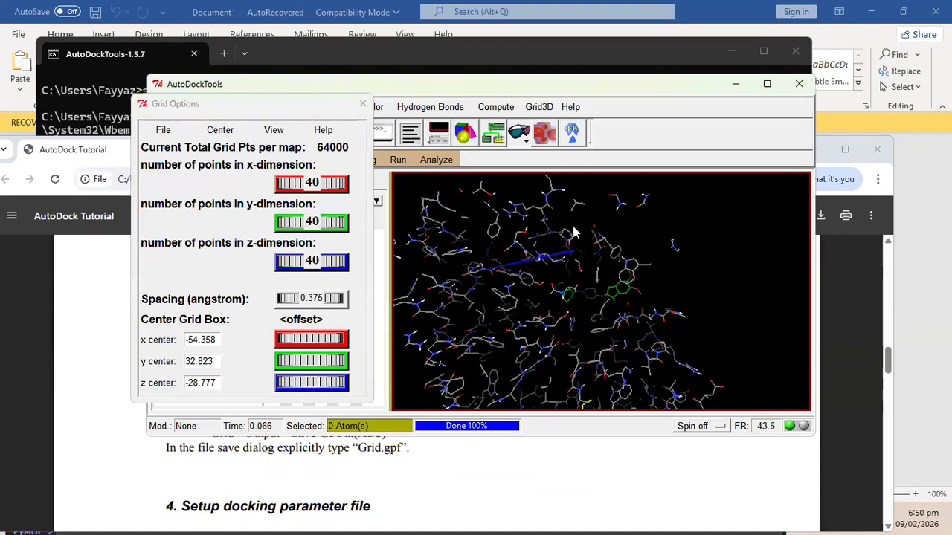
drag(604, 244, 530, 294)
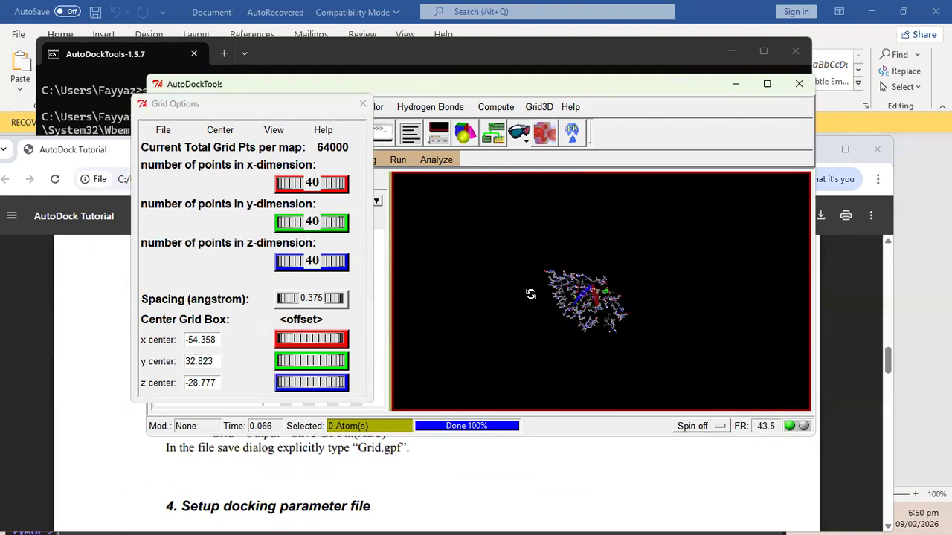
click(220, 130)
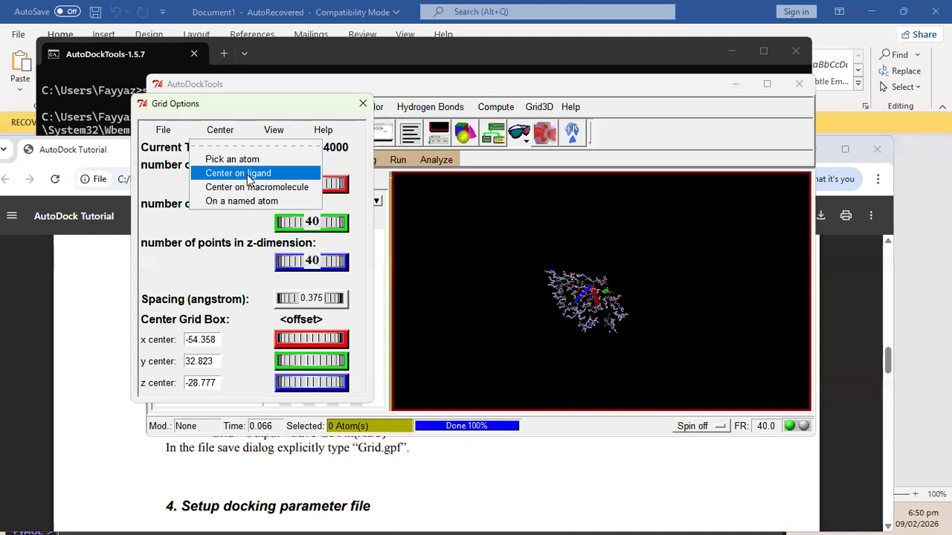
click(248, 174)
click(232, 131)
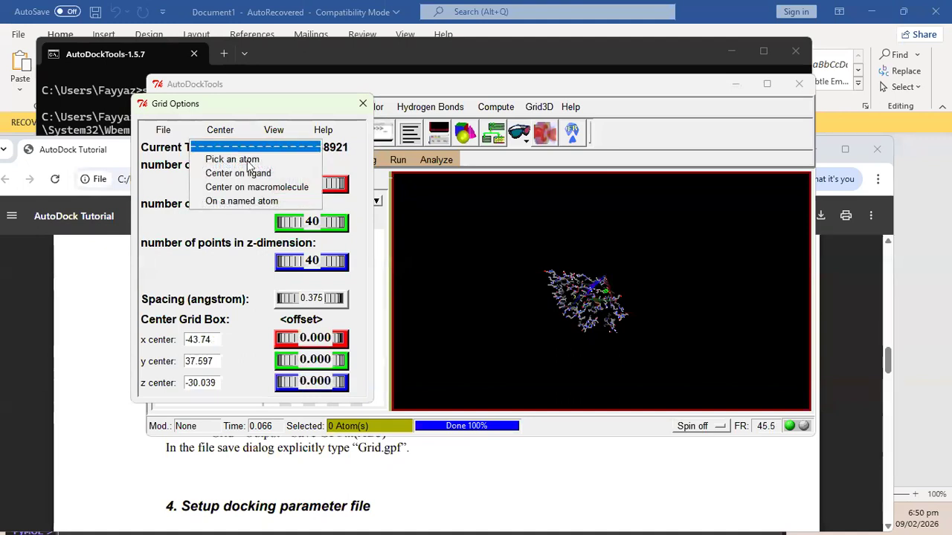
Center on the macromolecule and set 100×100×100 points, centre x -54.221, y 32.823, z -28.777.
click(257, 187)
drag(328, 183, 353, 183)
drag(301, 222, 350, 222)
drag(316, 261, 336, 267)
drag(605, 276, 560, 299)
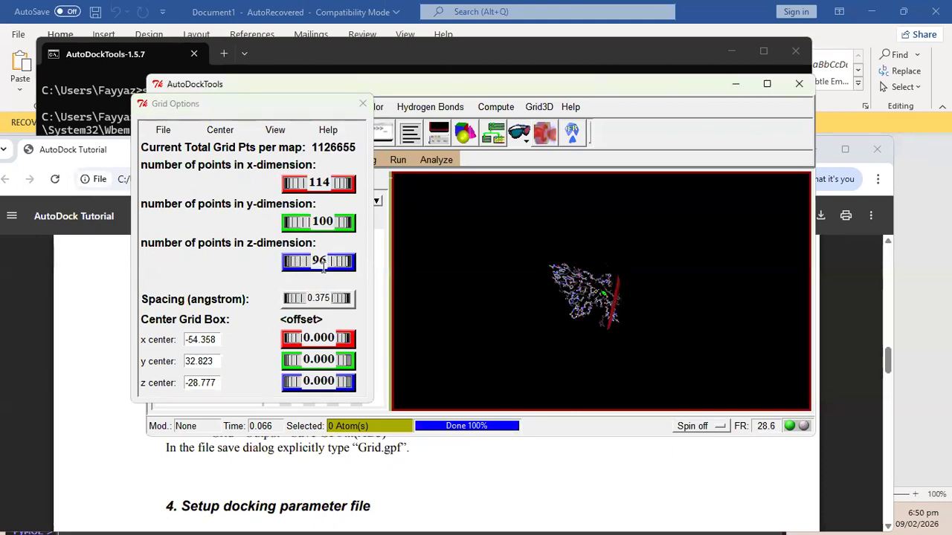
mouse_move(287, 262)
mouse_down()
mouse_move(311, 261)
mouse_move(303, 263)
mouse_up()
drag(336, 184, 331, 189)
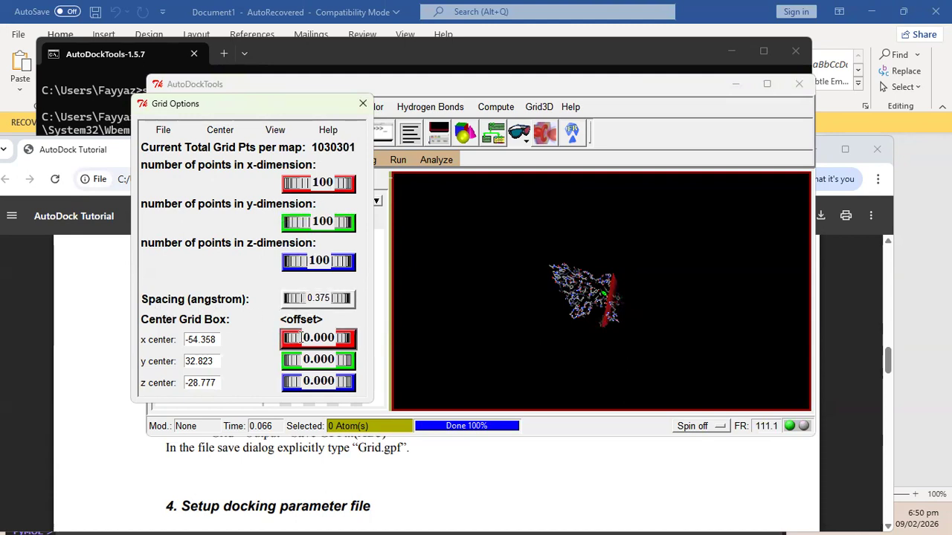
mouse_move(301, 337)
mouse_down()
mouse_move(310, 338)
mouse_move(303, 339)
mouse_up()
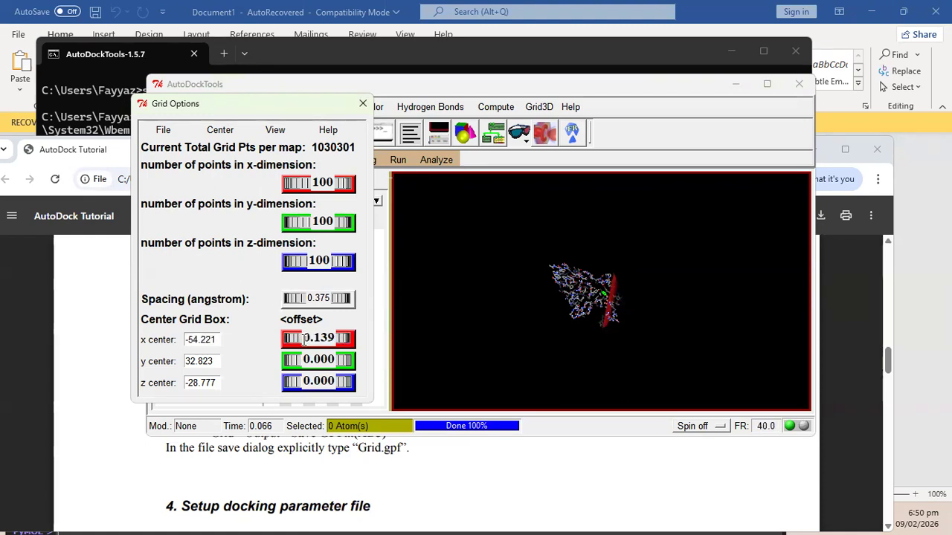
click(586, 282)
drag(585, 282, 560, 348)
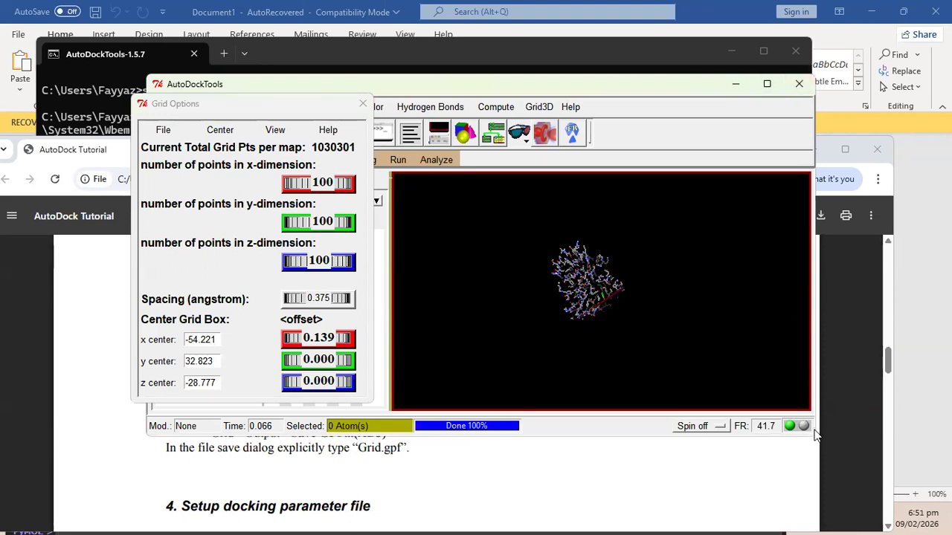
Write the grid dimensions to a file named 34id.
click(162, 131)
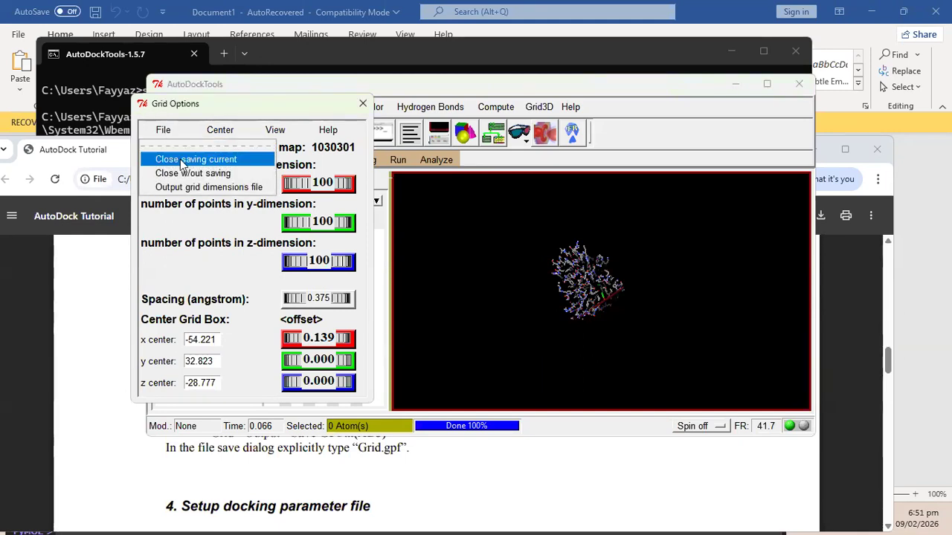
click(219, 190)
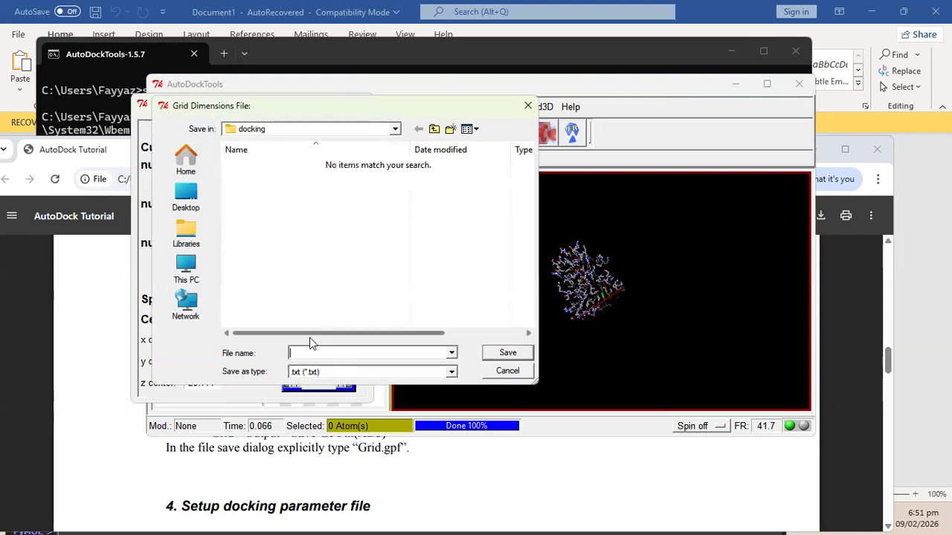
text(34)
text(id)
click(509, 355)
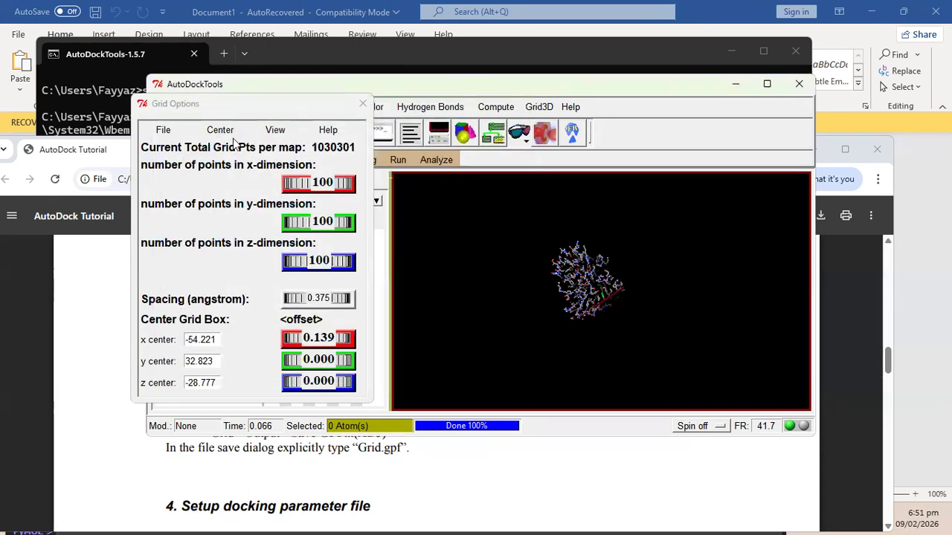
Close Grid Options, keeping the current 100×100×100 box settings.
click(219, 130)
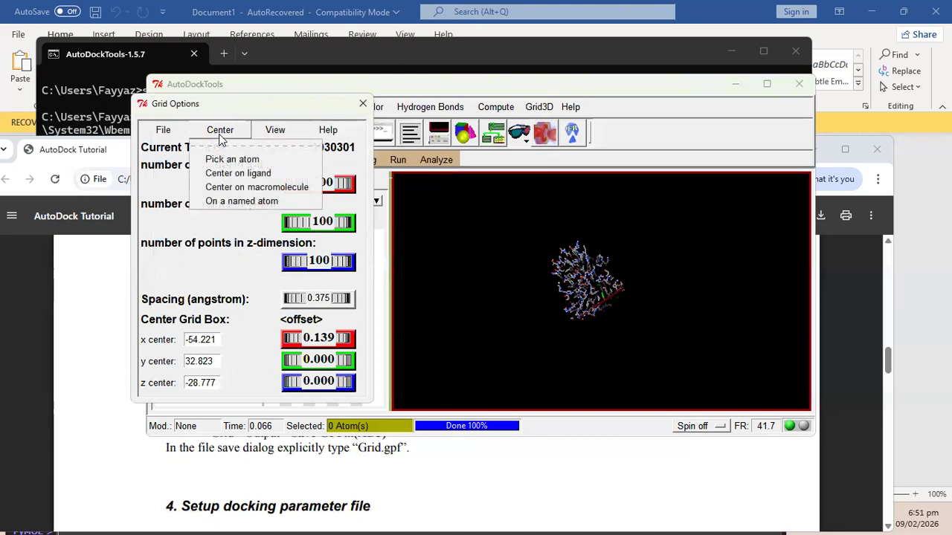
click(272, 134)
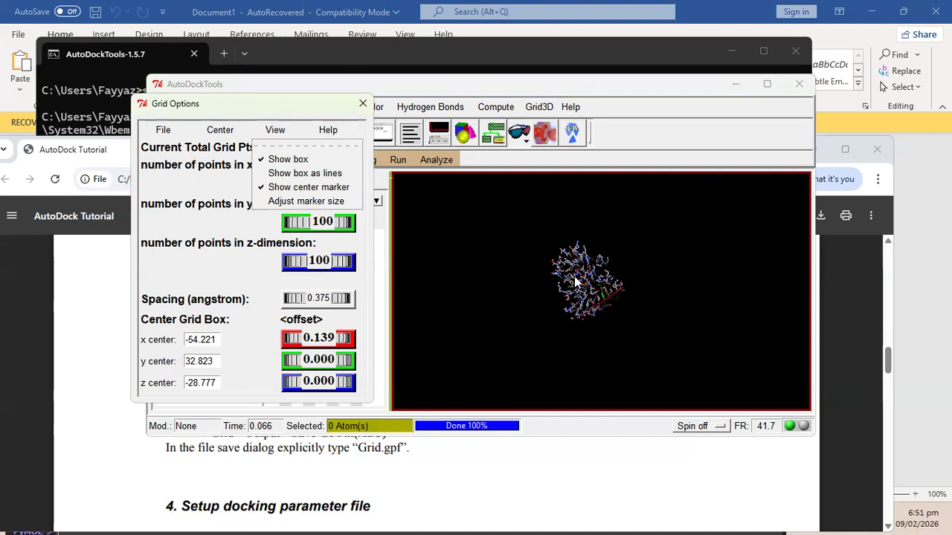
click(164, 130)
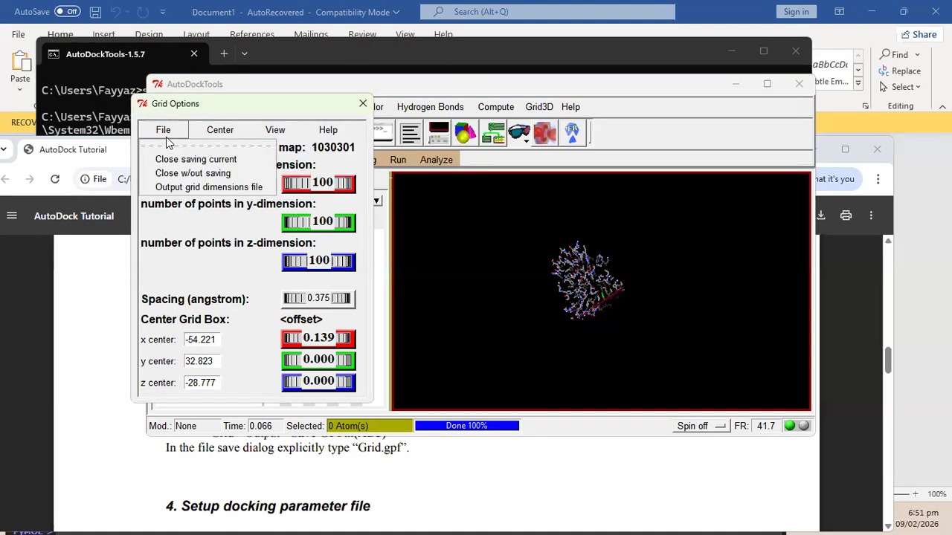
click(215, 161)
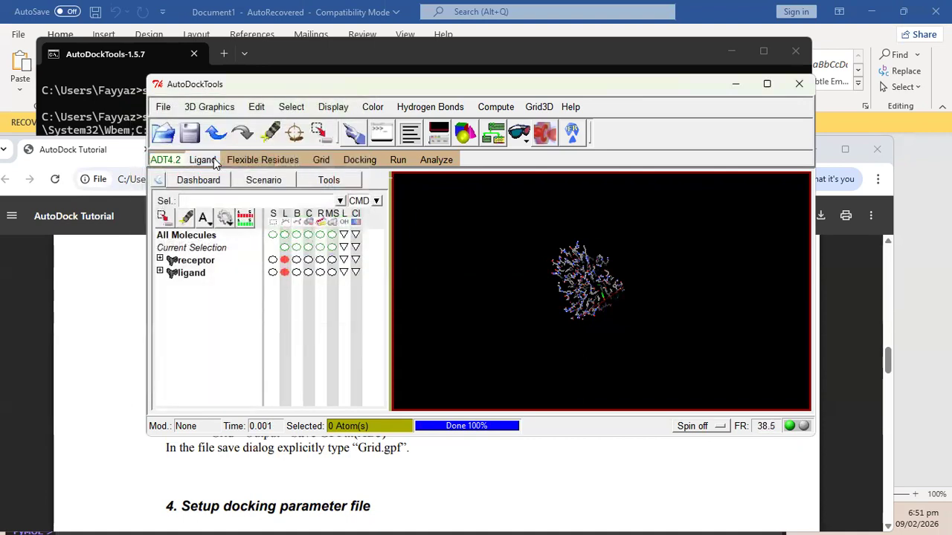
click(101, 376)
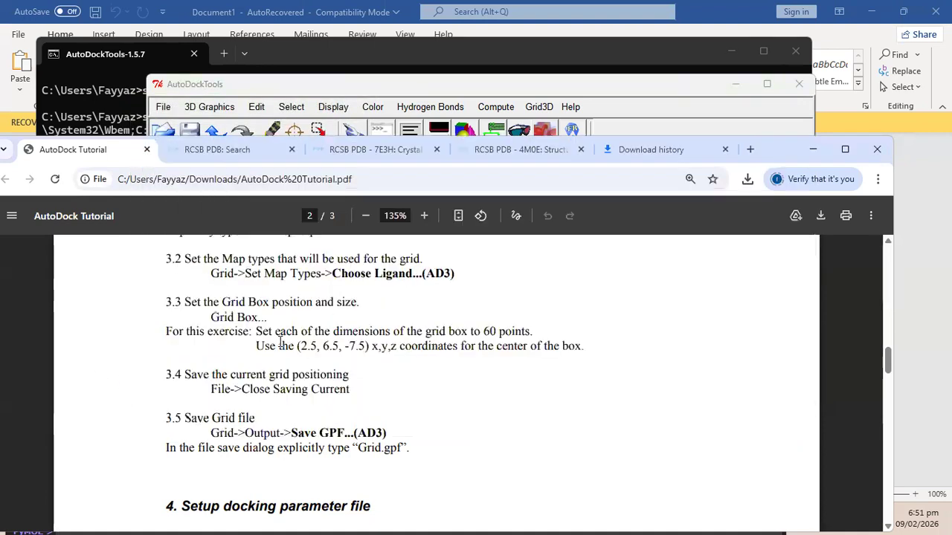
Via Grid > Output > Save GPF, save the grid parameters as grid.gpf.
scroll(296, 347, down, 2)
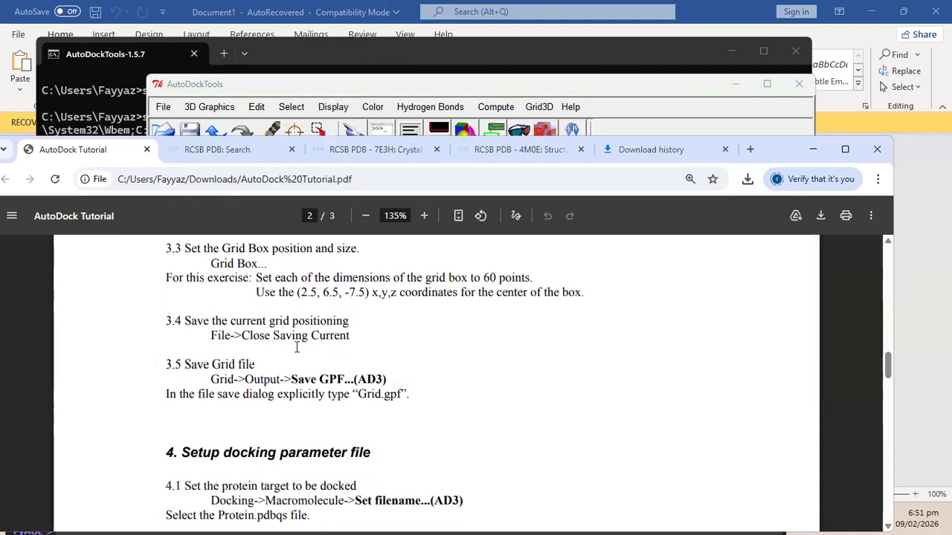
drag(217, 381, 340, 382)
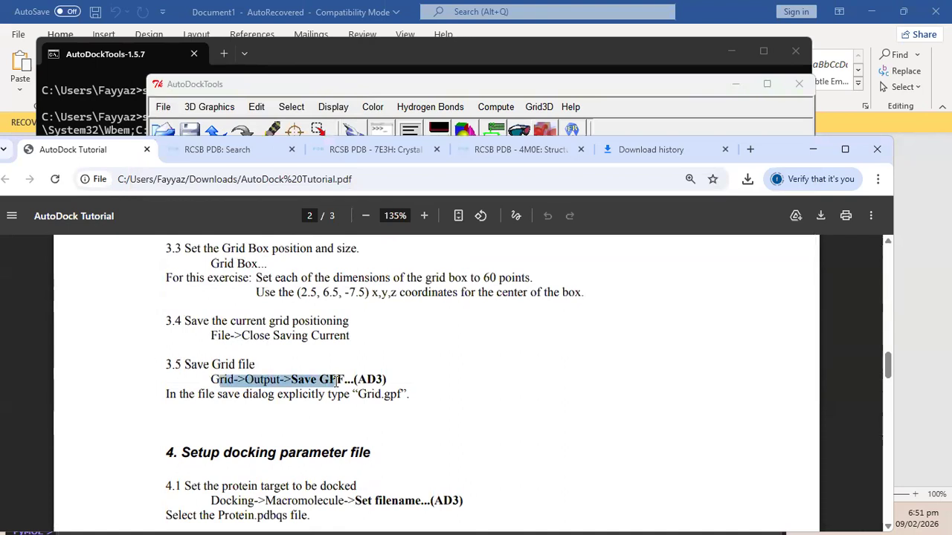
click(417, 89)
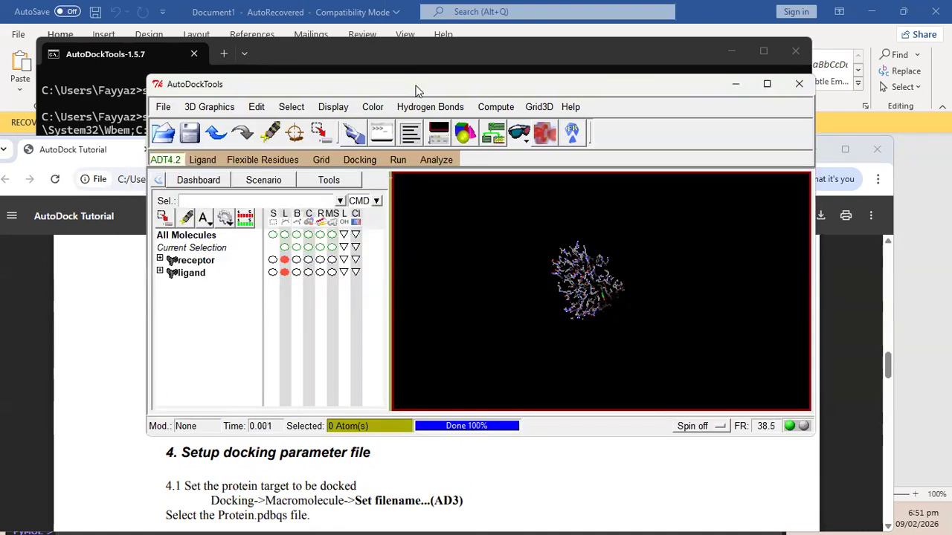
click(326, 161)
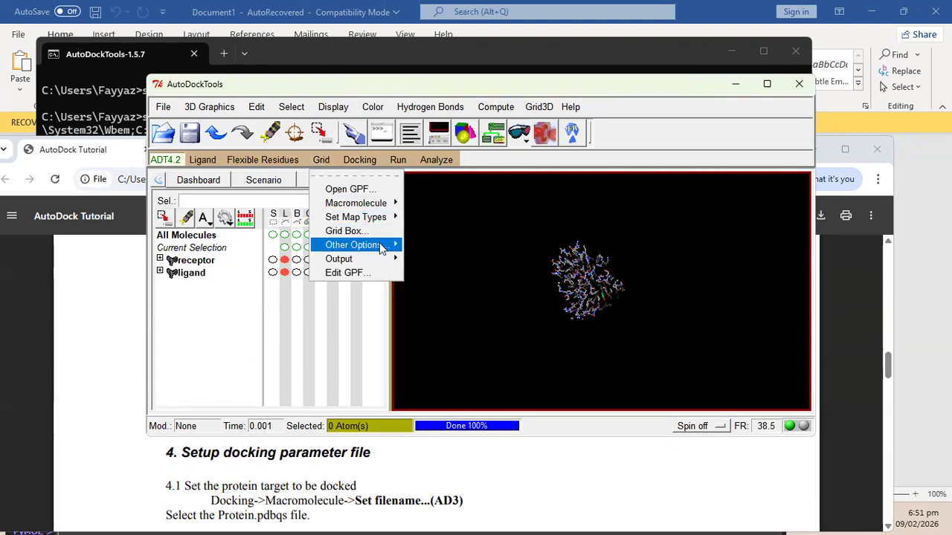
mouse_move(383, 246)
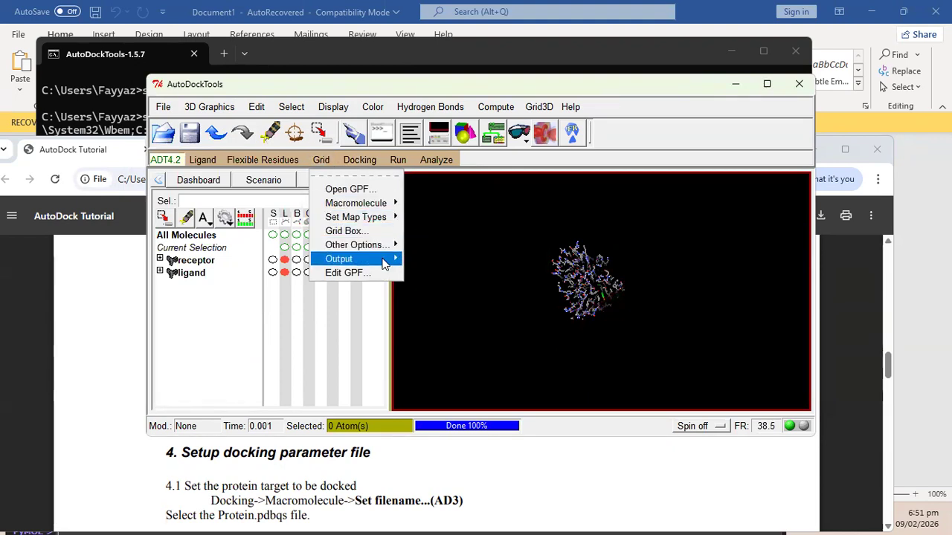
click(444, 270)
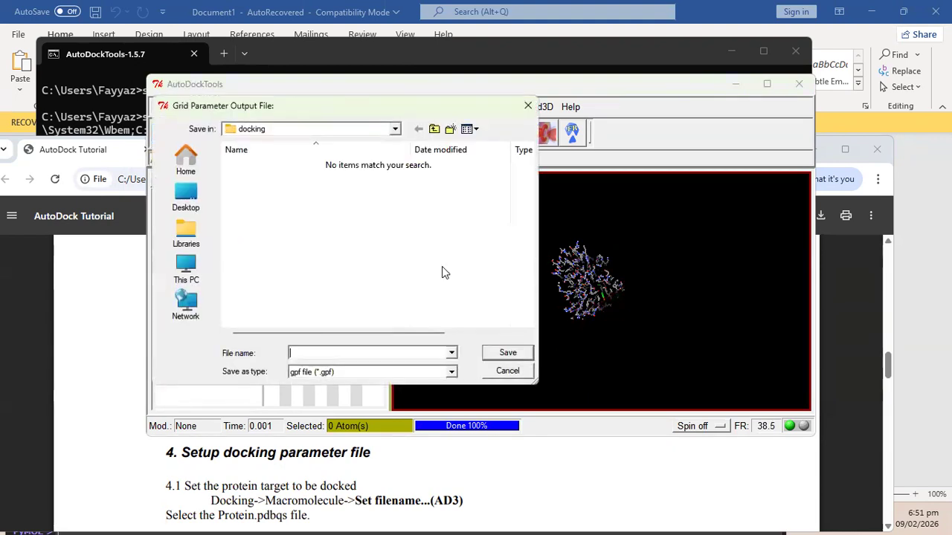
text(grid)
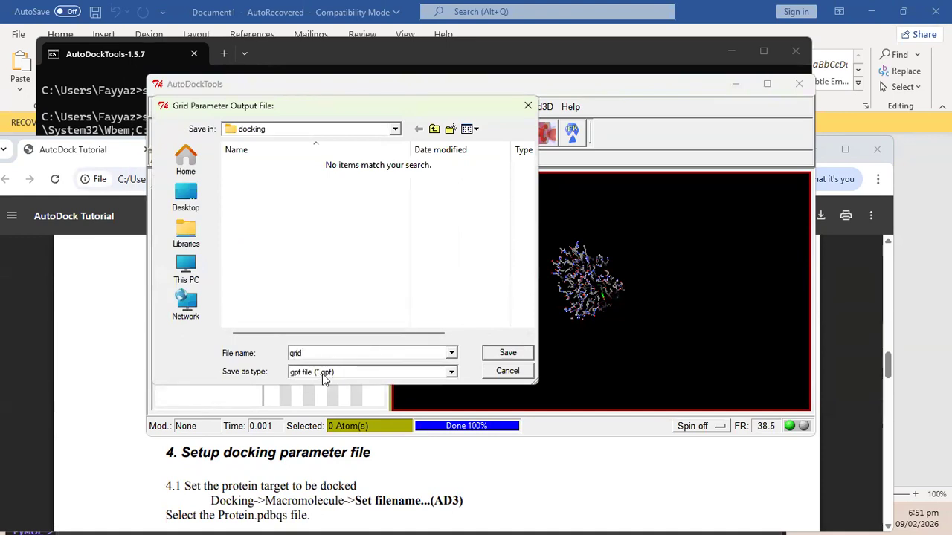
text(.gpf)
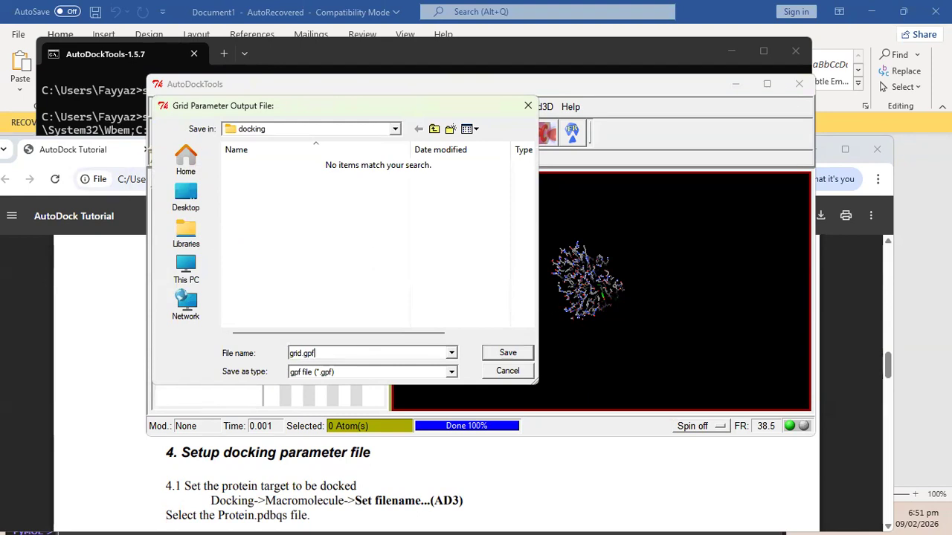
click(508, 354)
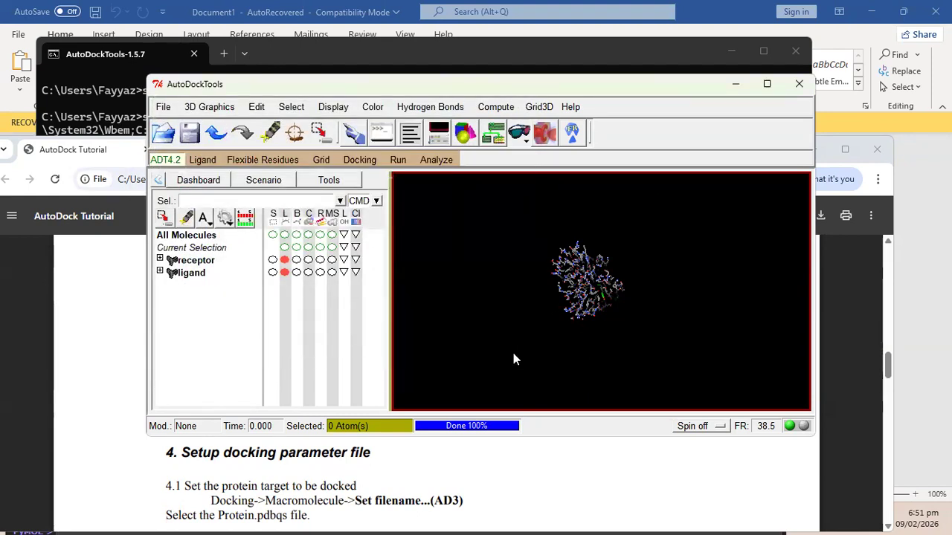
Open grid.gpf in the GPF editor to review npts 100 100 100 and spacing 0.375.
click(86, 293)
scroll(324, 394, down, 3)
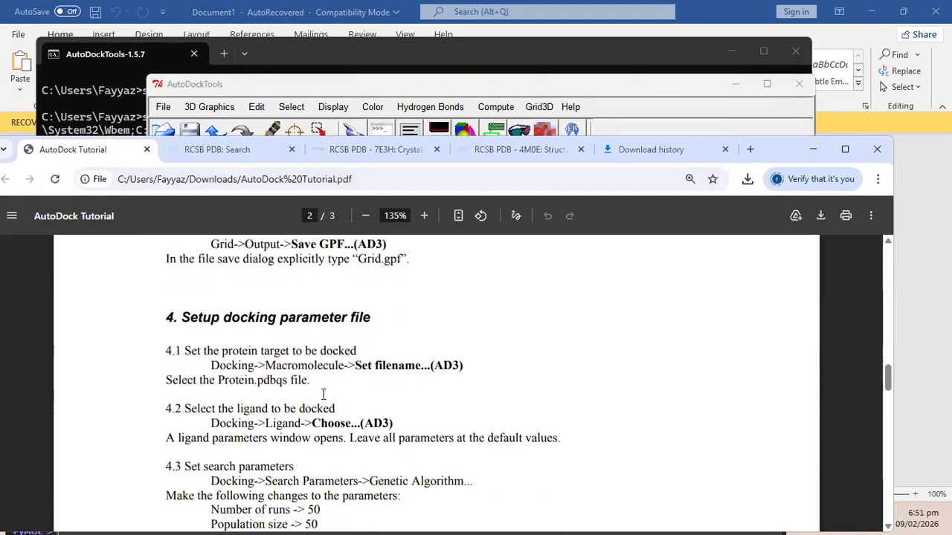
click(525, 88)
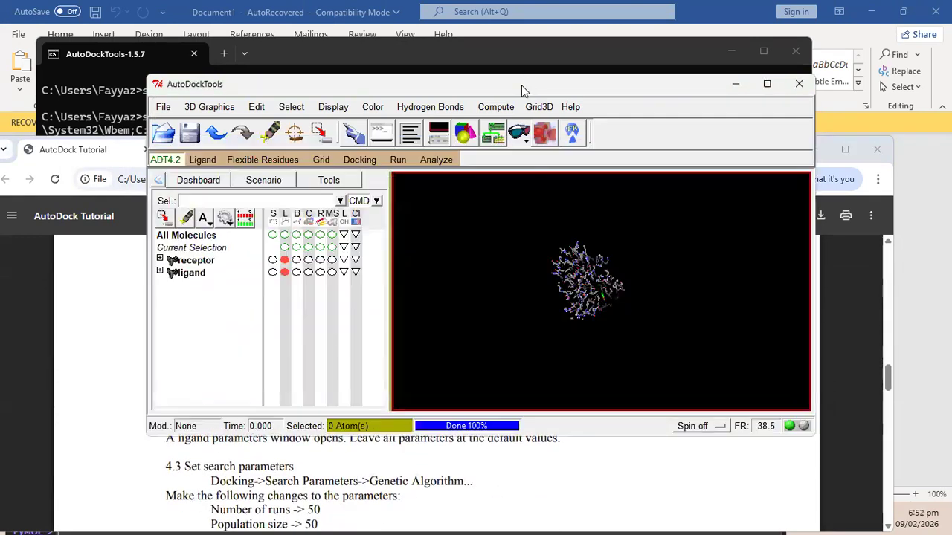
click(362, 163)
mouse_move(410, 204)
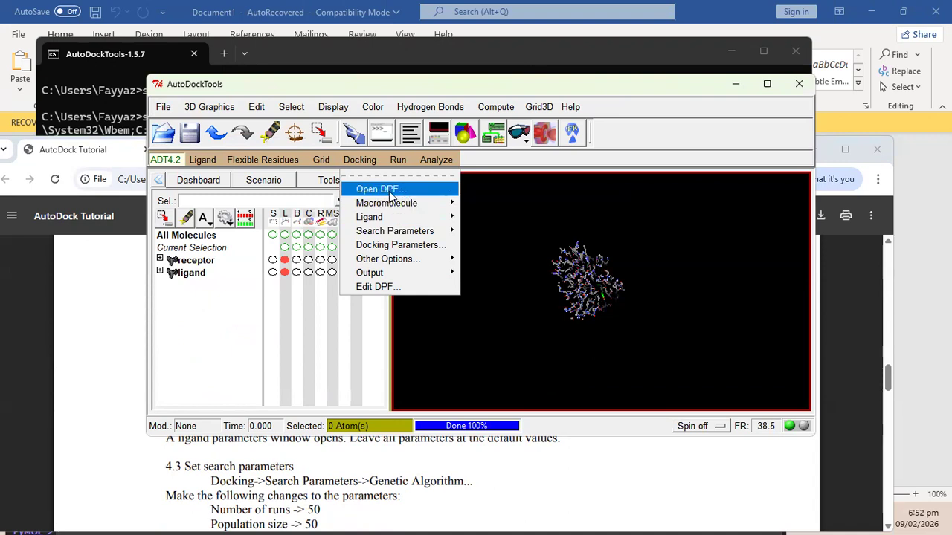
mouse_move(320, 160)
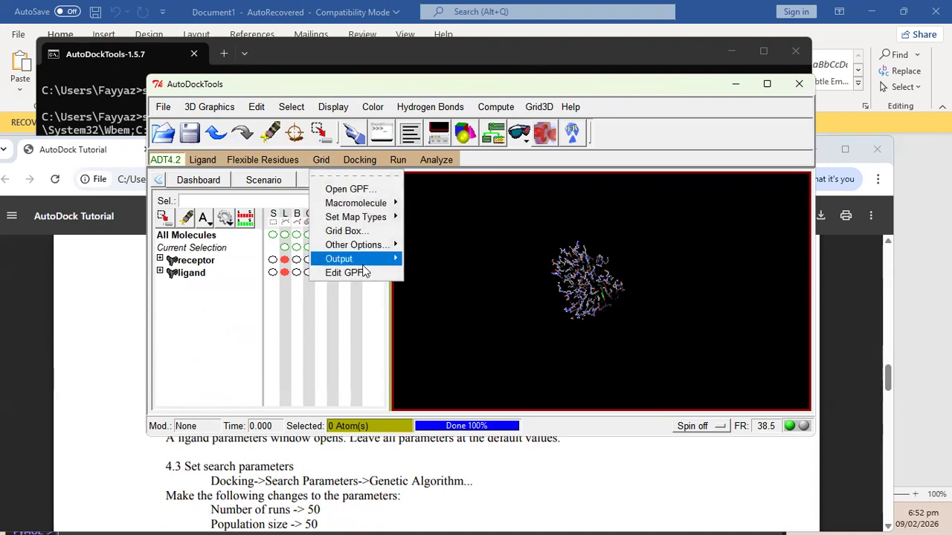
mouse_move(359, 259)
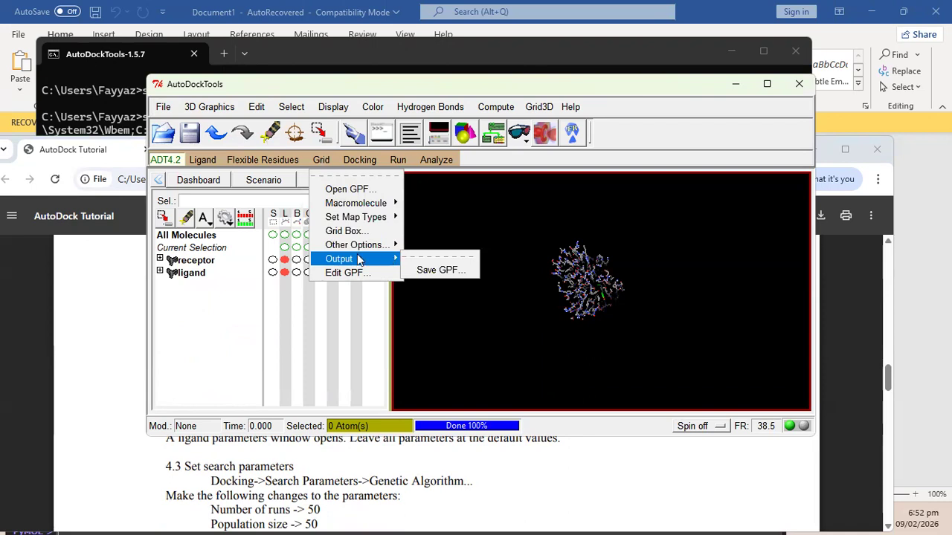
click(343, 273)
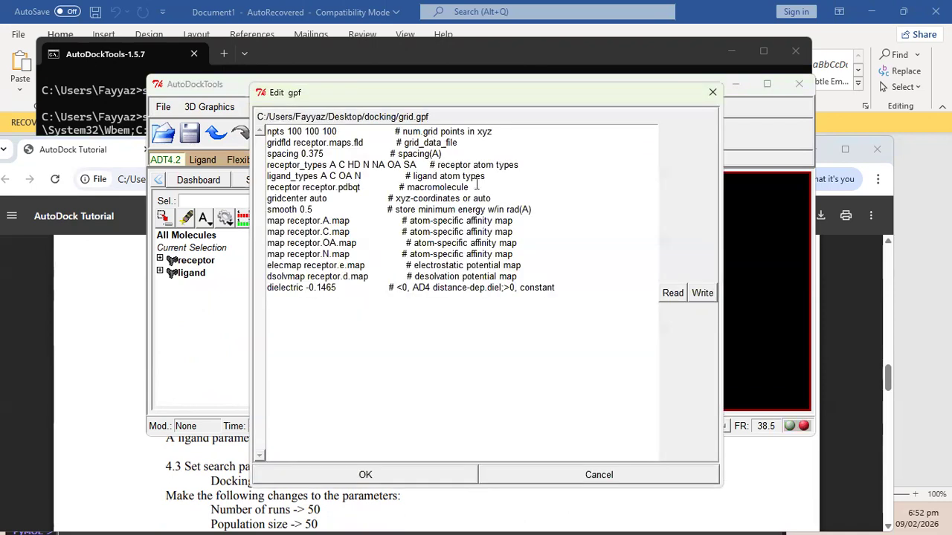
Close the grid.gpf editor window without changing the grid parameter text.
drag(283, 142, 535, 291)
click(535, 292)
click(712, 92)
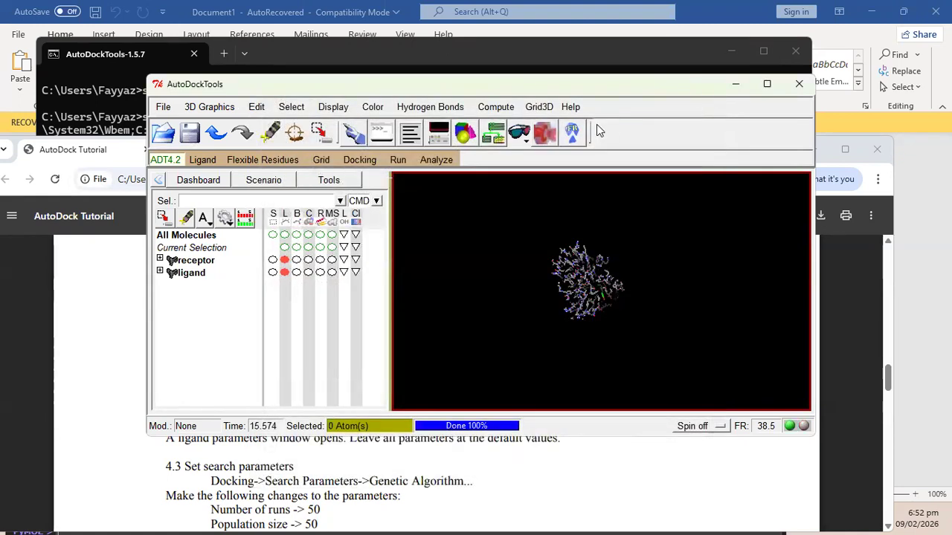
Bring the tutorial PDF forward and scroll to its reference list on page 3.
click(102, 325)
scroll(296, 411, down, 5)
scroll(295, 410, down, 10)
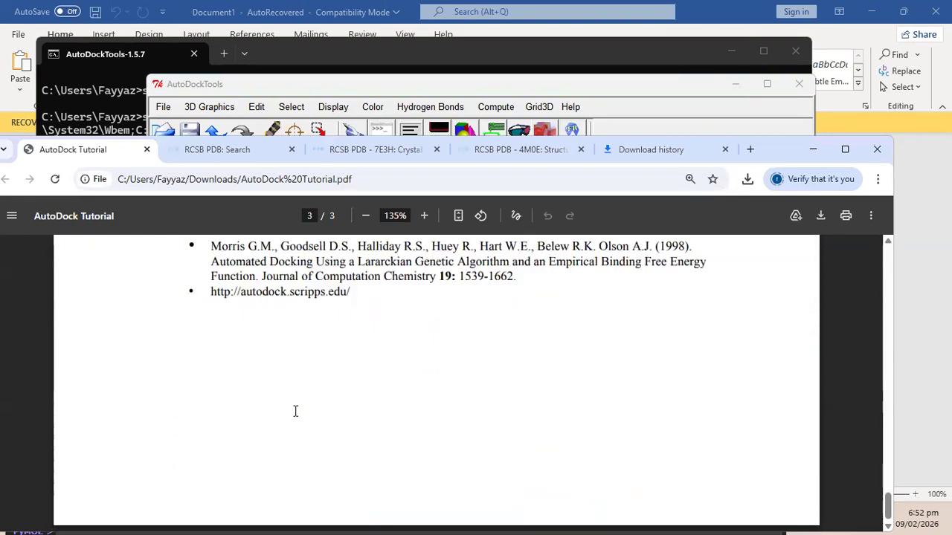